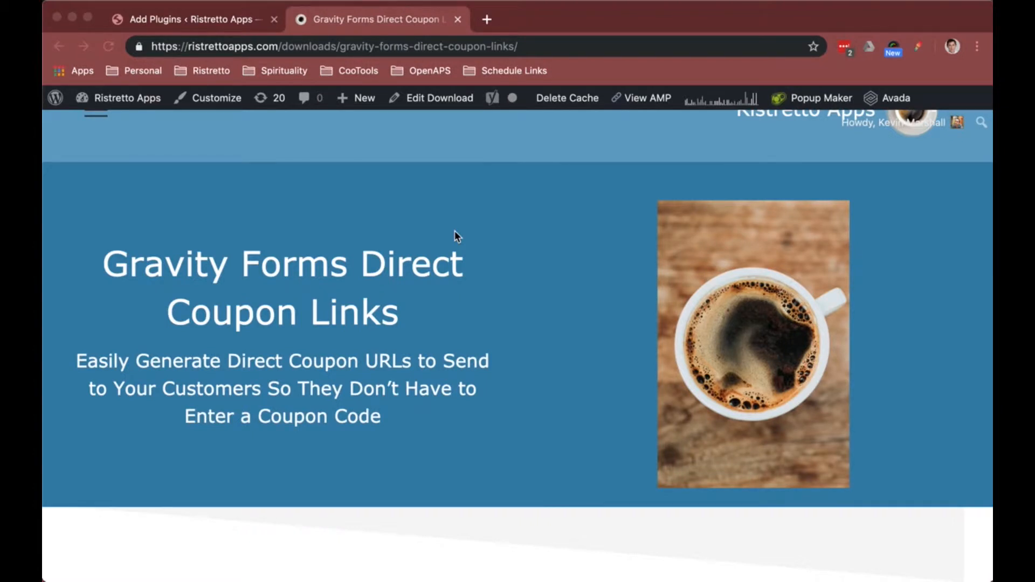
Step: Scroll through the product page and select the example coupon code in its direct coupon link
scroll(454, 232, down, 5)
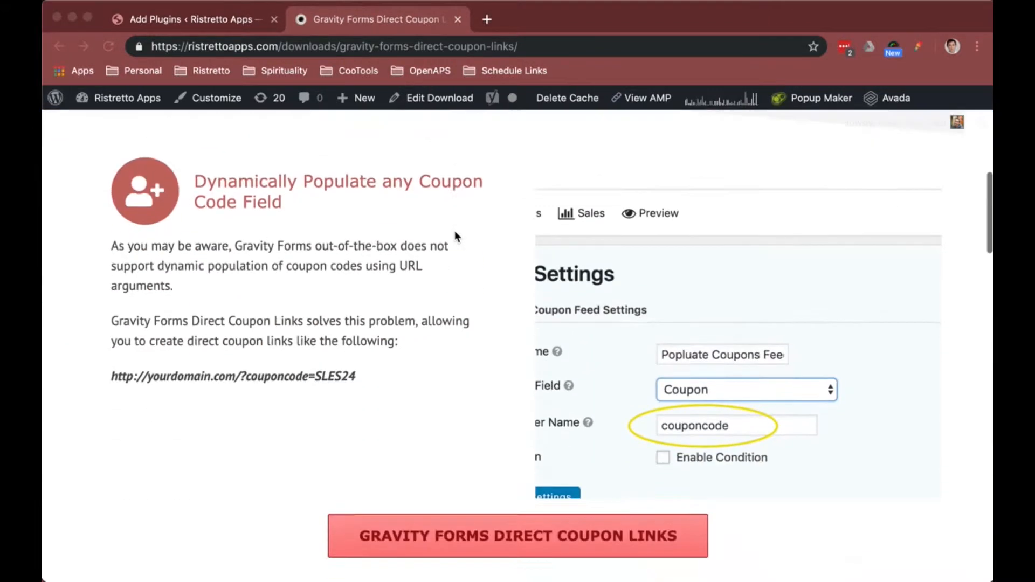
scroll(455, 236, down, 4)
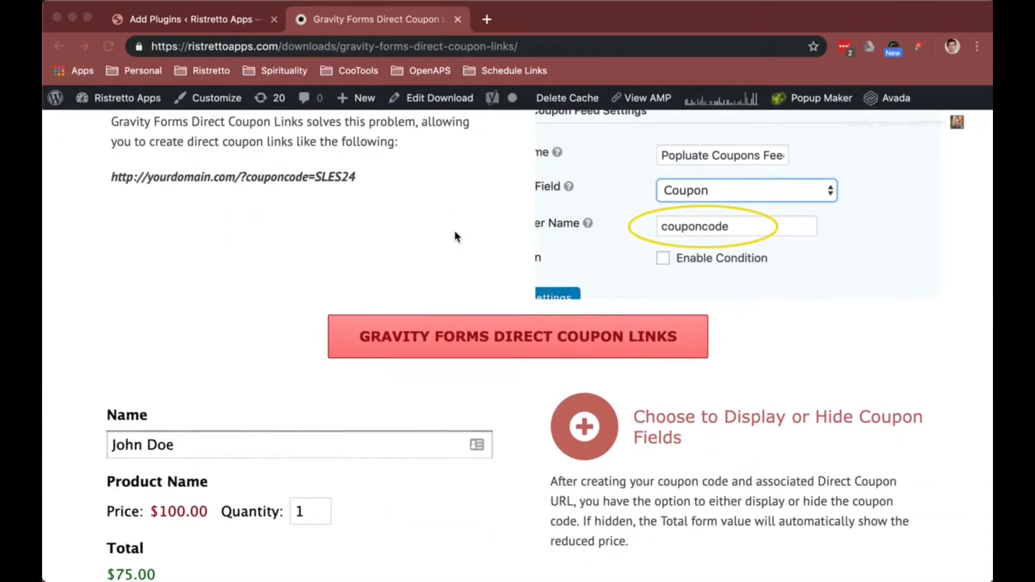
scroll(455, 237, up, 2)
click(372, 252)
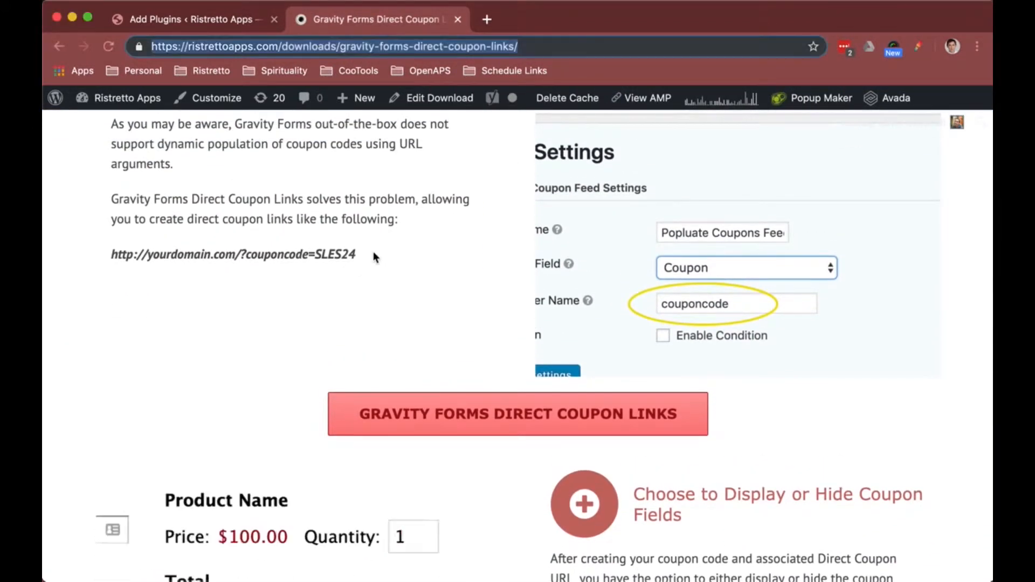
double_click(331, 254)
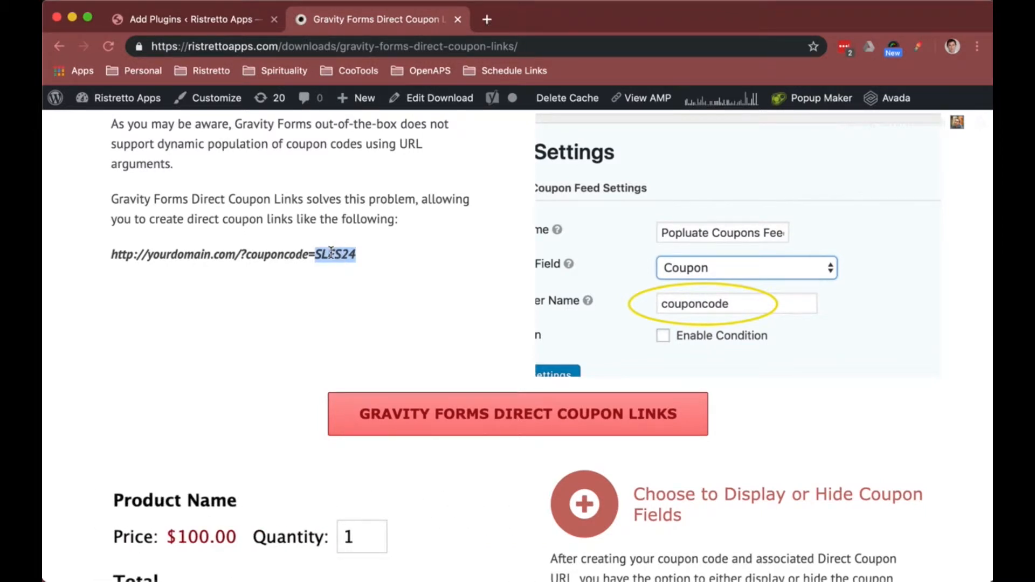
Step: Open a new tab and search the web for gravity forms dynamic population
click(487, 22)
text(gravity f)
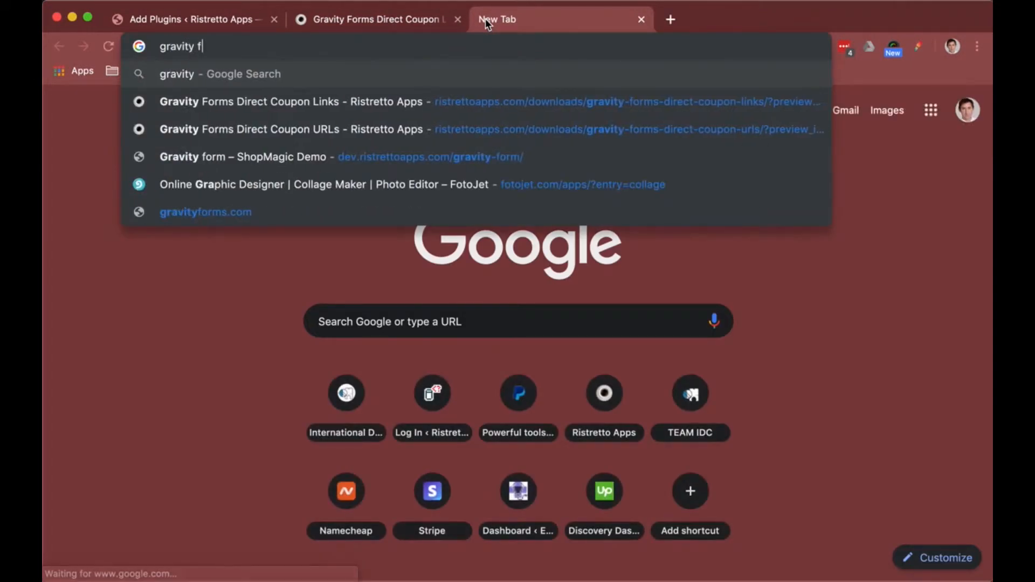
text(orms dynamic)
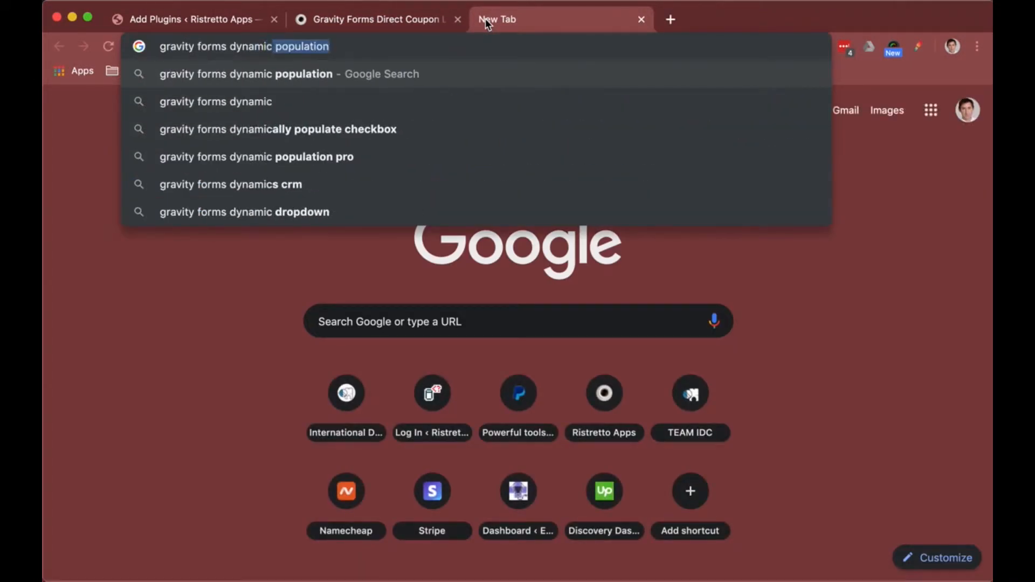
key(Return)
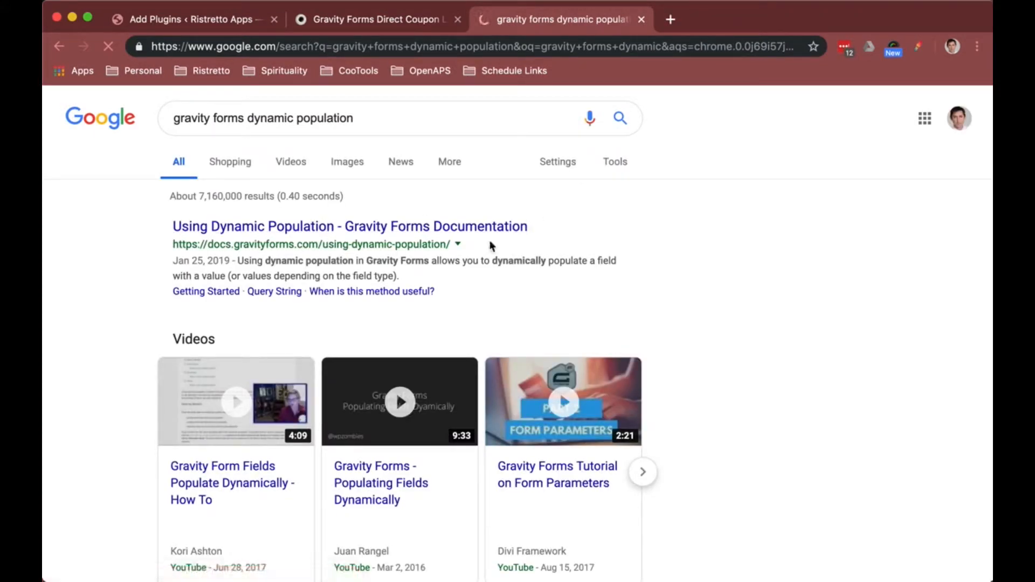
Step: Open the Gravity Forms dynamic population documentation and select its Query String example URL
click(428, 227)
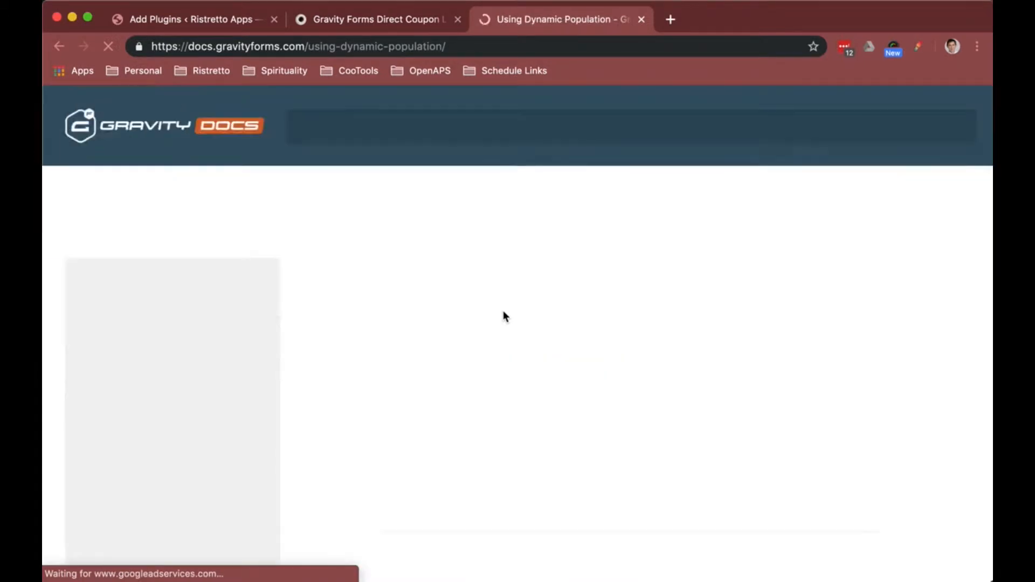
scroll(531, 374, down, 3)
scroll(530, 371, down, 10)
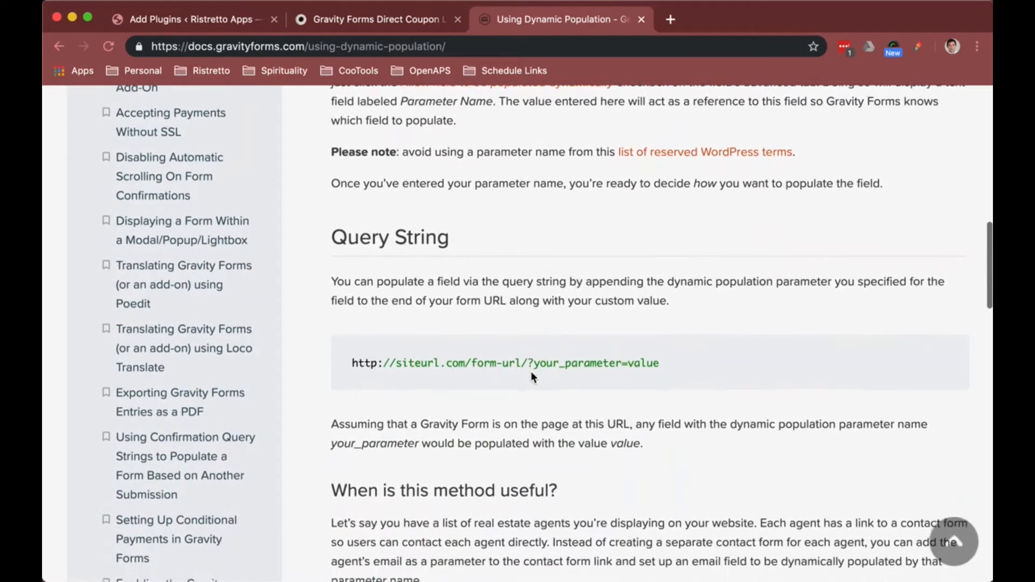
scroll(530, 371, down, 2)
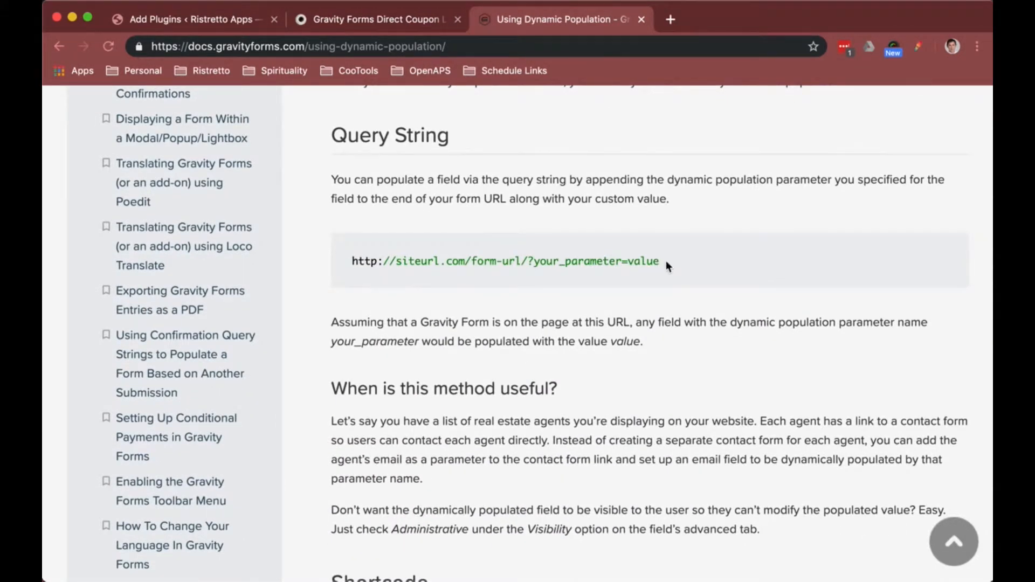
drag(665, 261, 351, 263)
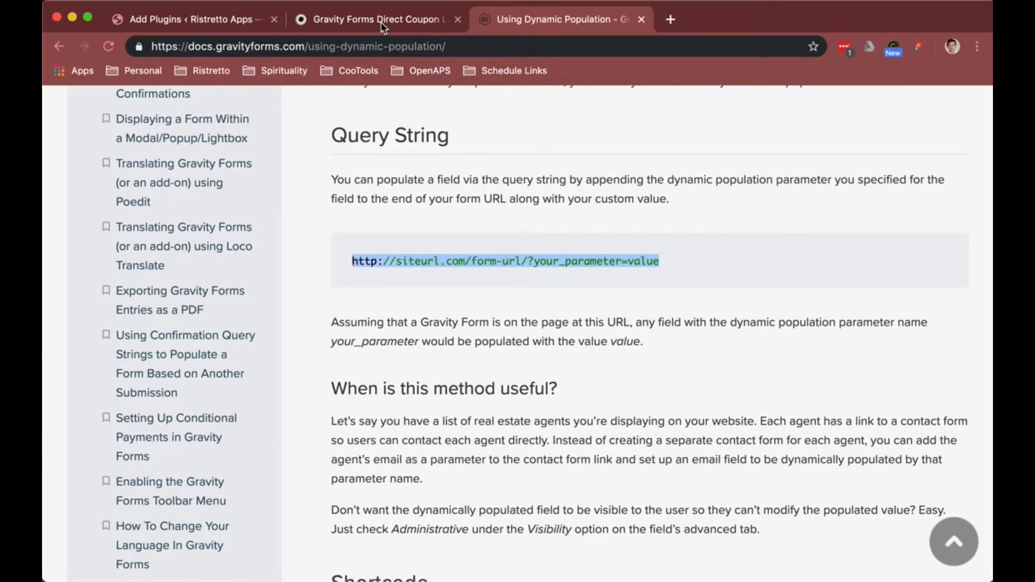
Step: Install the uploaded gravityformpopulatecoupons.zip plugin and activate it
click(230, 22)
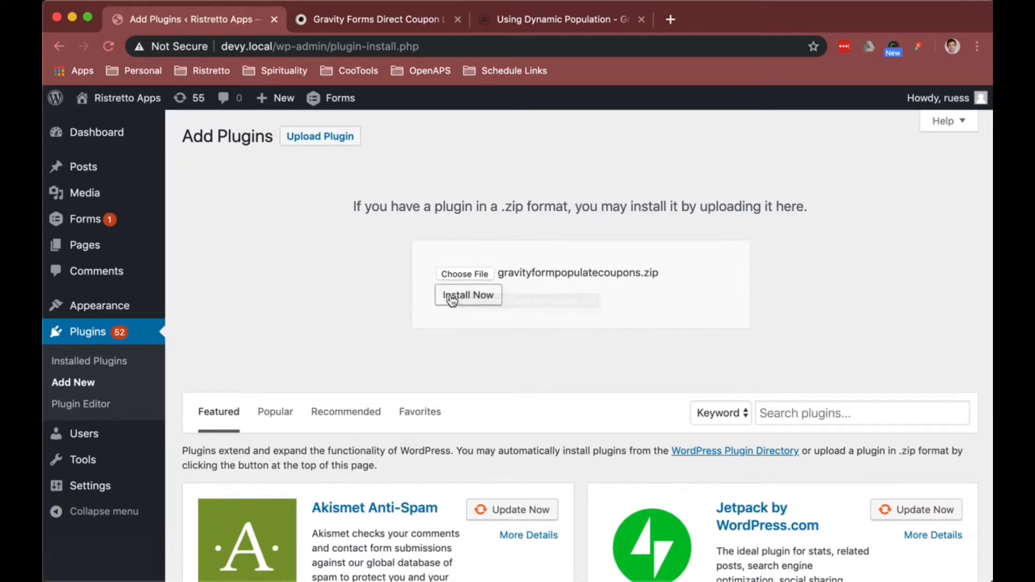
click(452, 298)
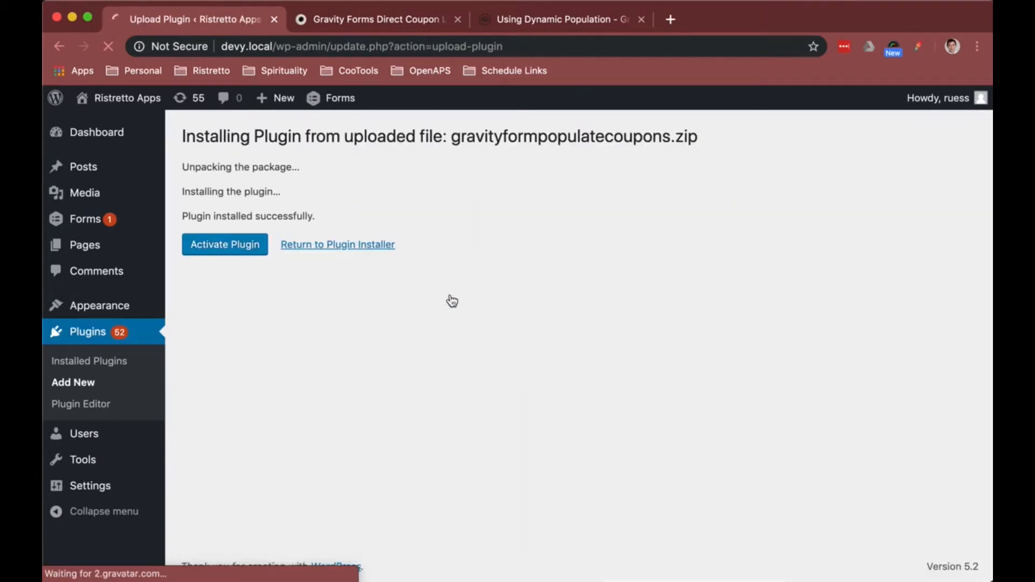
click(244, 247)
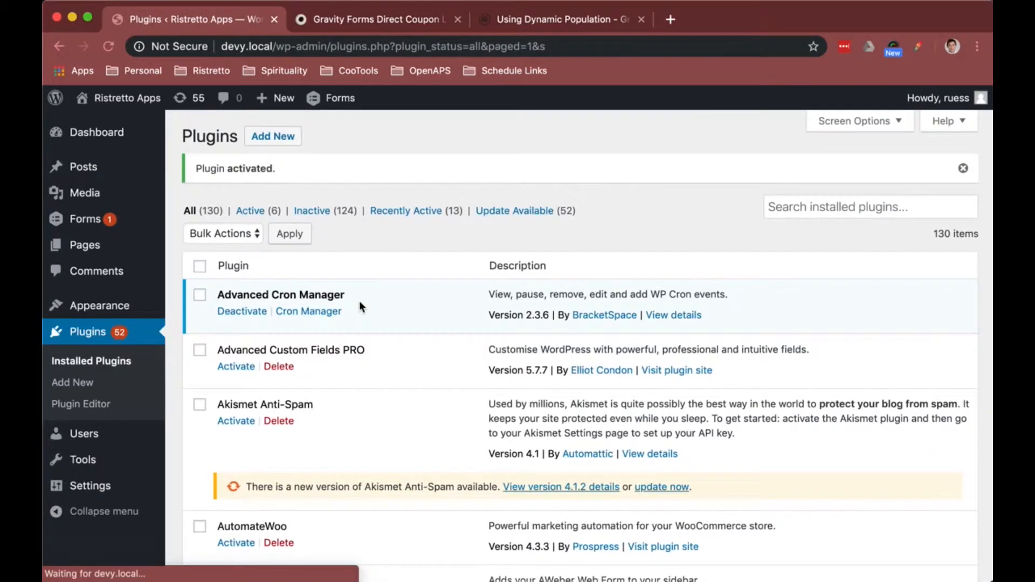
Step: Open the Populate Coupon Field form and disable the quantity field on its Product Name field
mouse_move(108, 217)
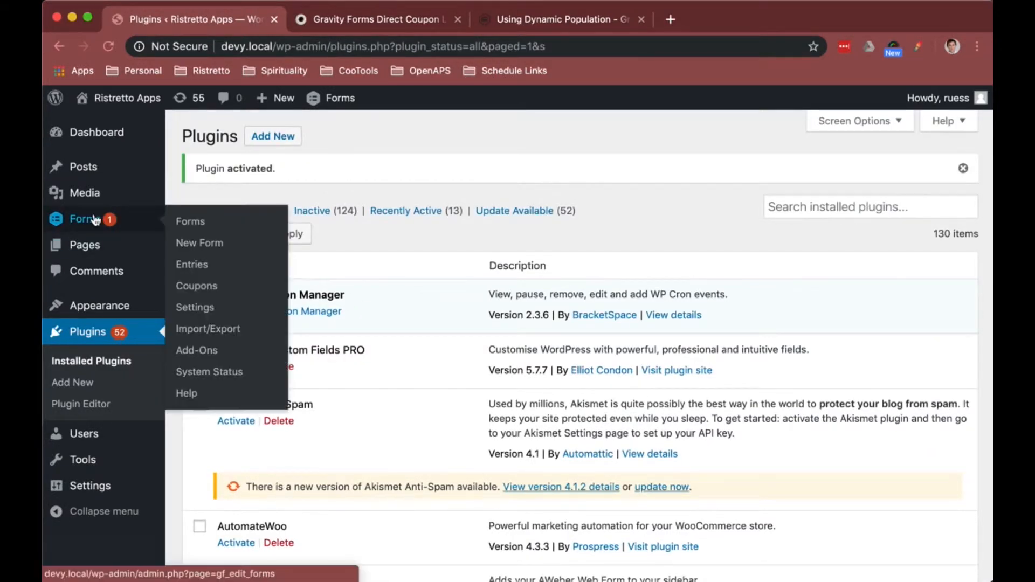
click(195, 223)
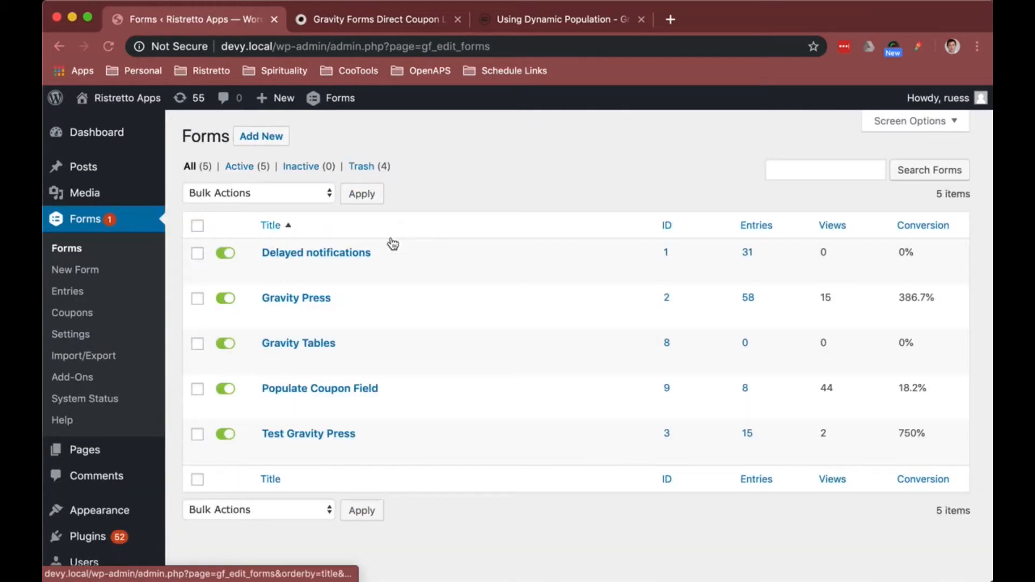
scroll(395, 266, down, 1)
scroll(395, 267, down, 2)
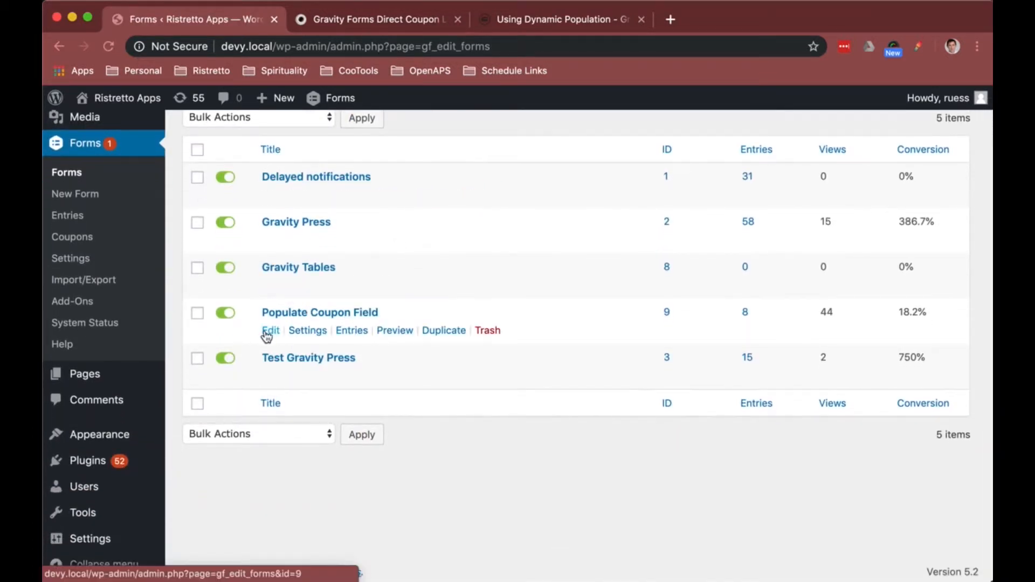
scroll(285, 389, up, 3)
click(285, 389)
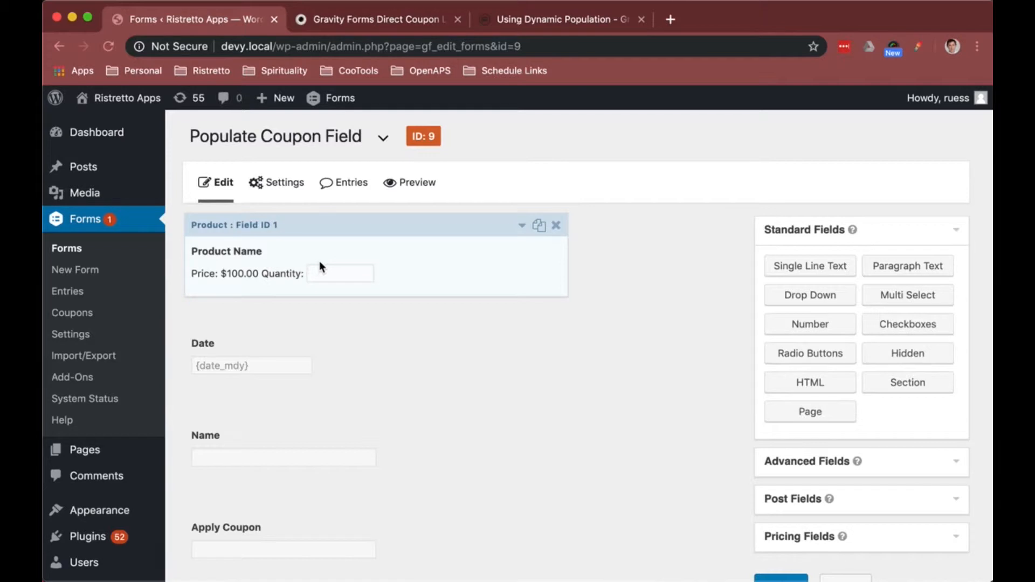
click(291, 274)
scroll(307, 397, down, 4)
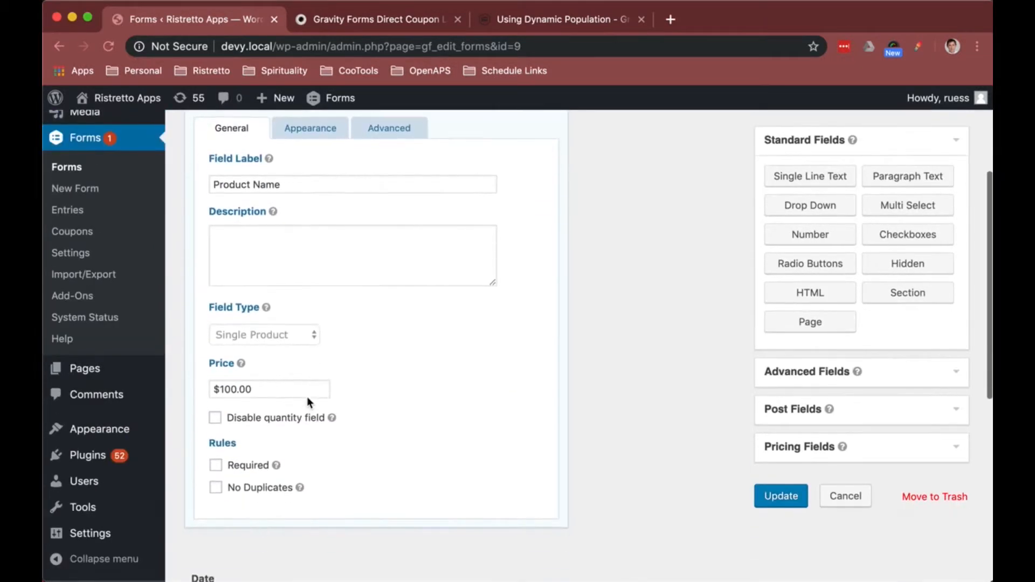
click(265, 402)
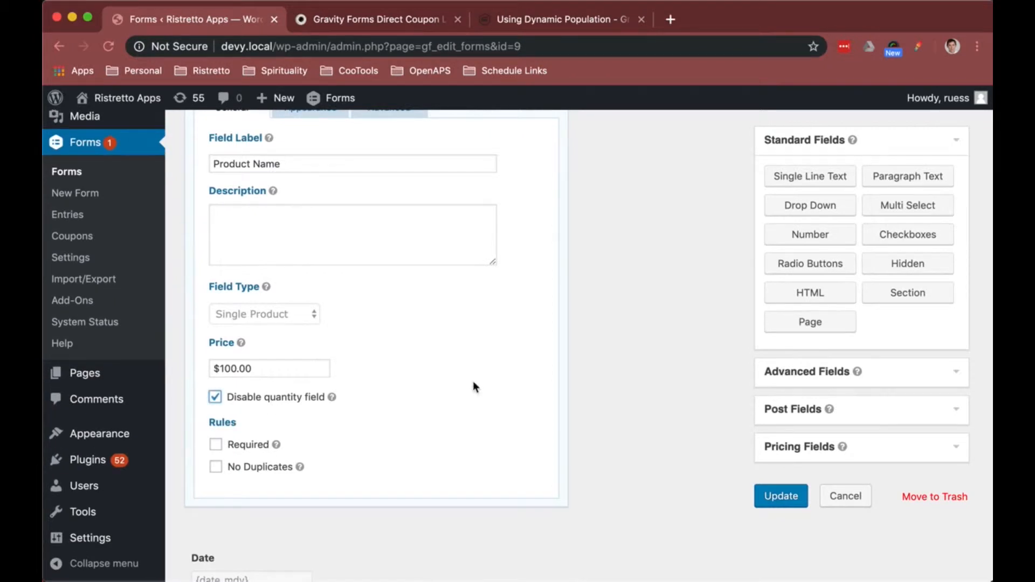
Step: Review the form's remaining fields and expand the Pricing Fields group
scroll(439, 372, down, 3)
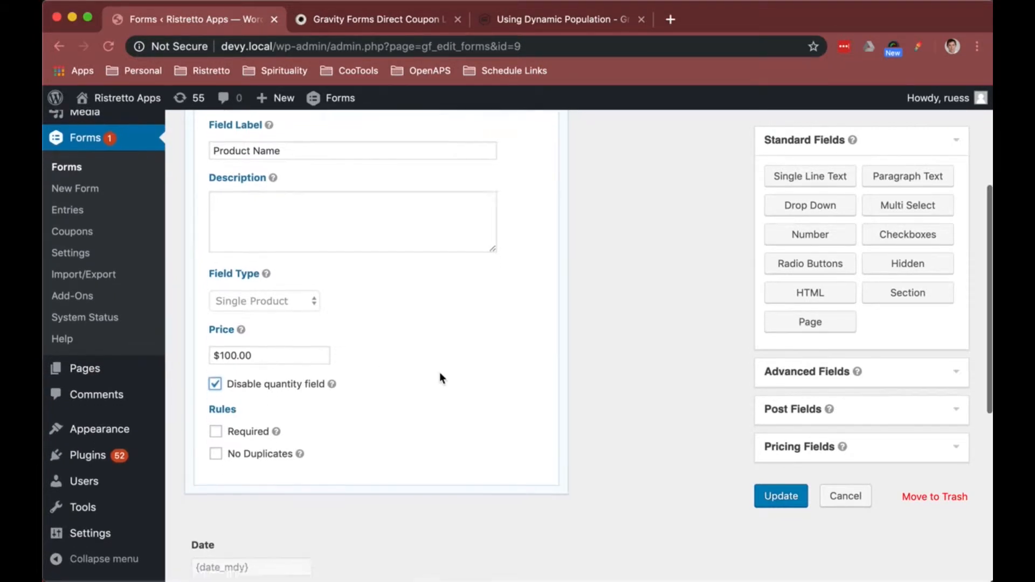
scroll(439, 377, down, 4)
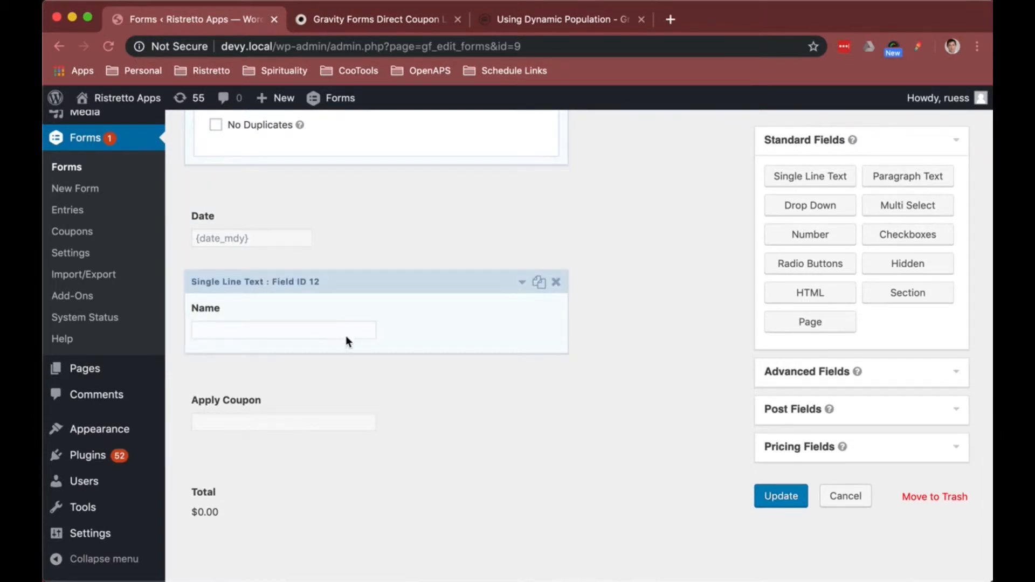
scroll(342, 335, down, 1)
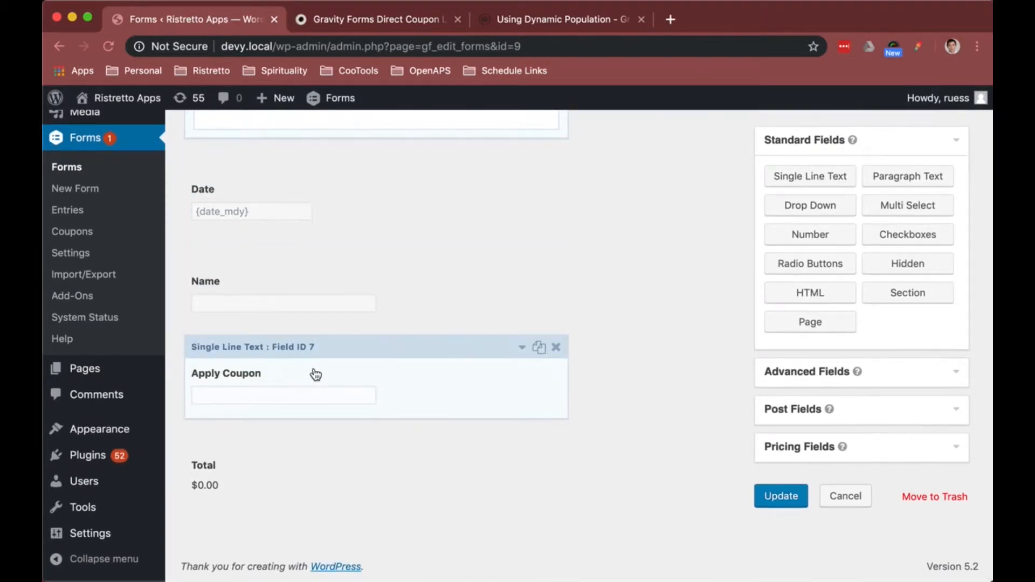
scroll(545, 248, up, 2)
scroll(366, 479, down, 2)
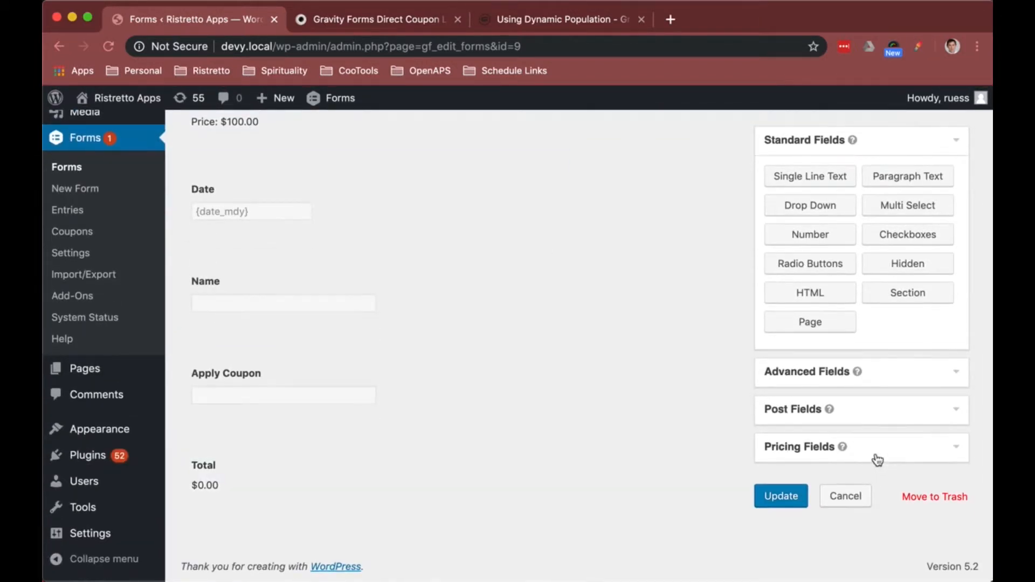
click(871, 454)
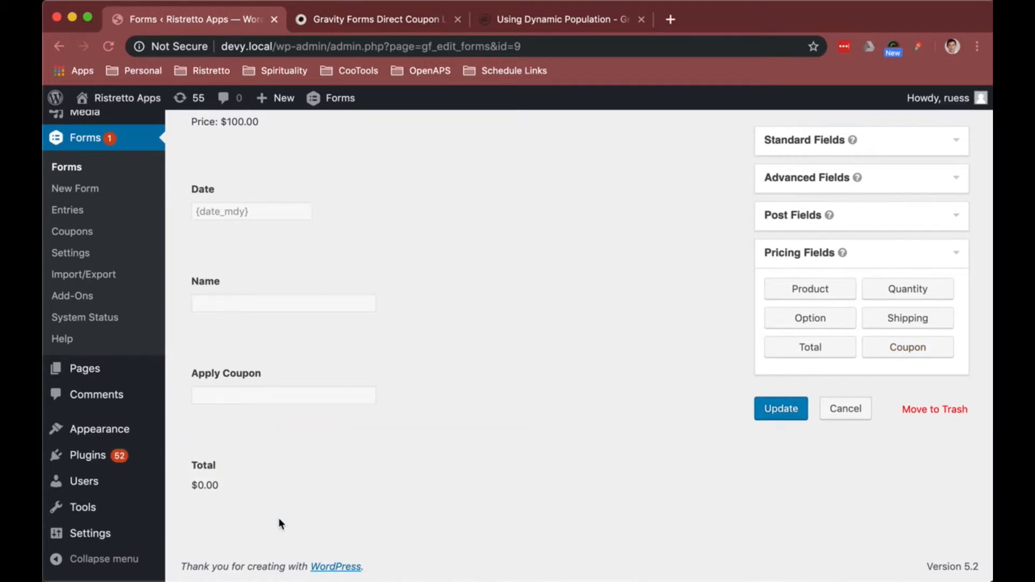
scroll(507, 420, up, 1)
scroll(506, 414, up, 3)
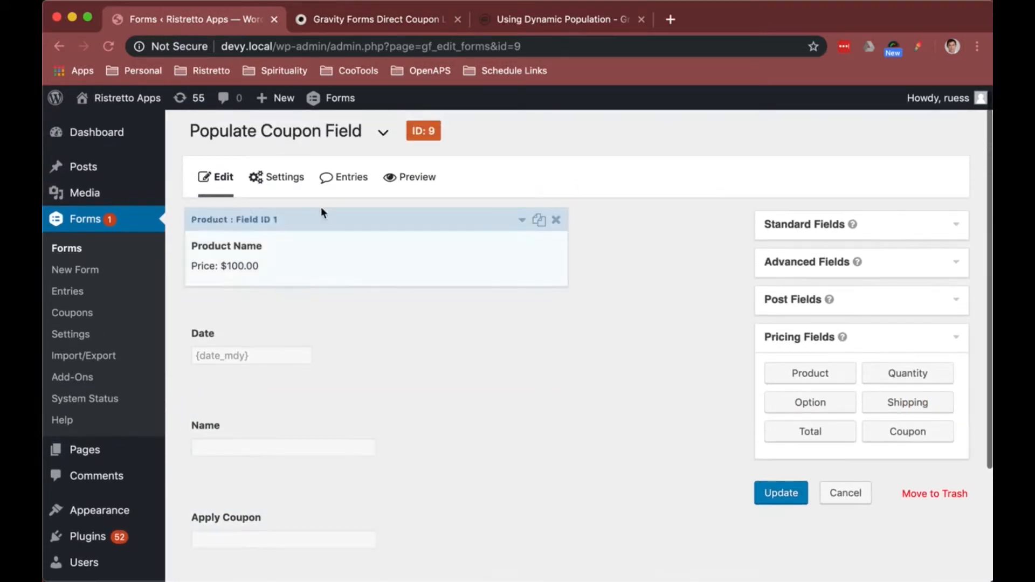
Step: Open the Gravity Forms Add-Ons page in a new tab
mouse_move(276, 178)
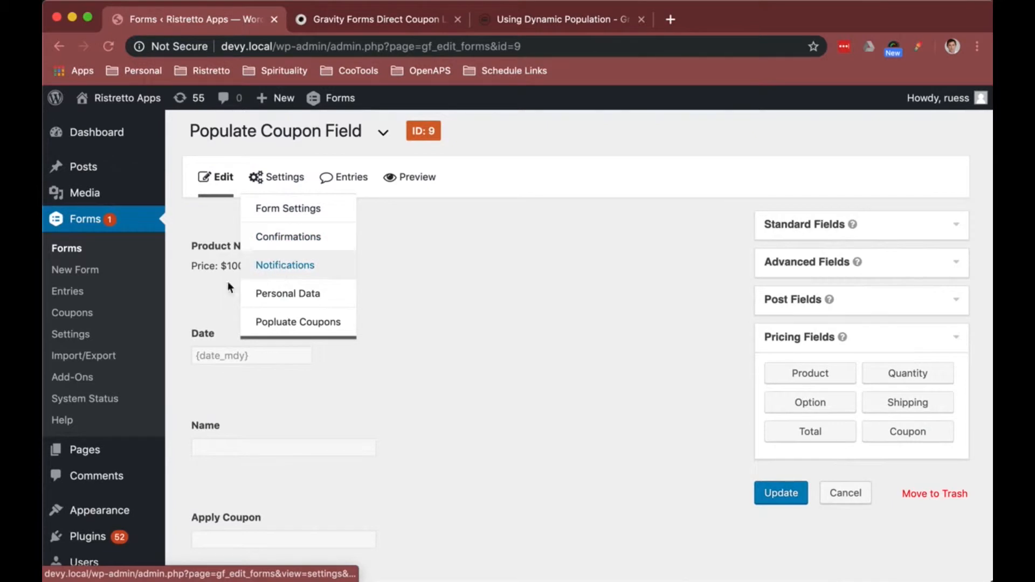
right_click(80, 379)
click(94, 376)
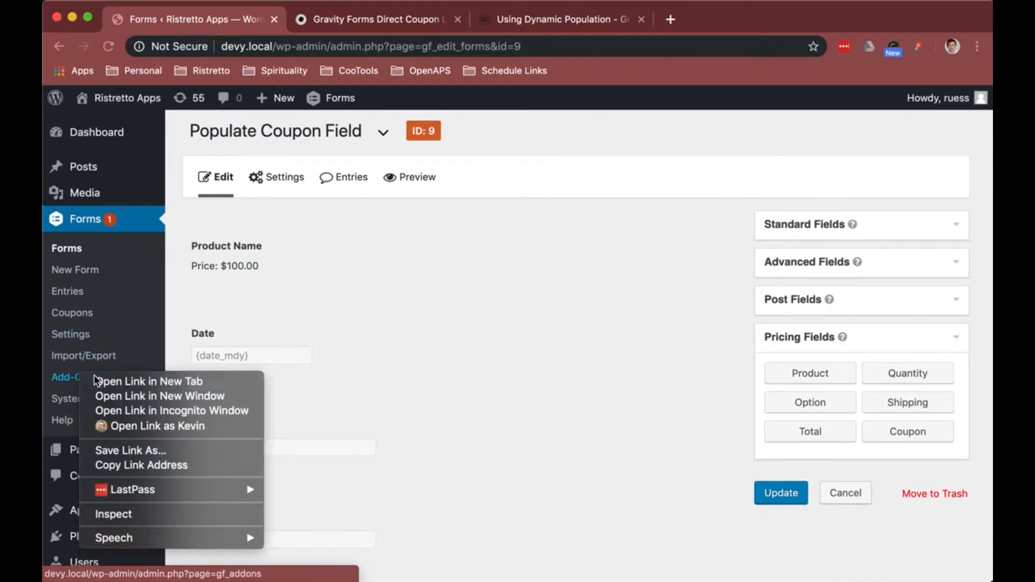
click(356, 18)
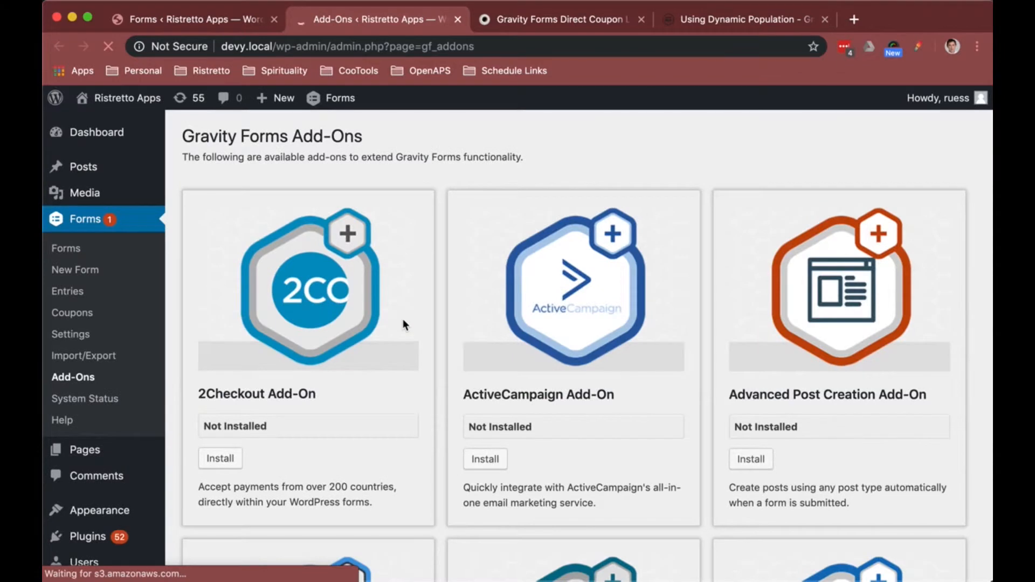
Step: Search the add-ons page for the Stripe and PayPal add-ons
scroll(402, 318, down, 7)
key(super+f)
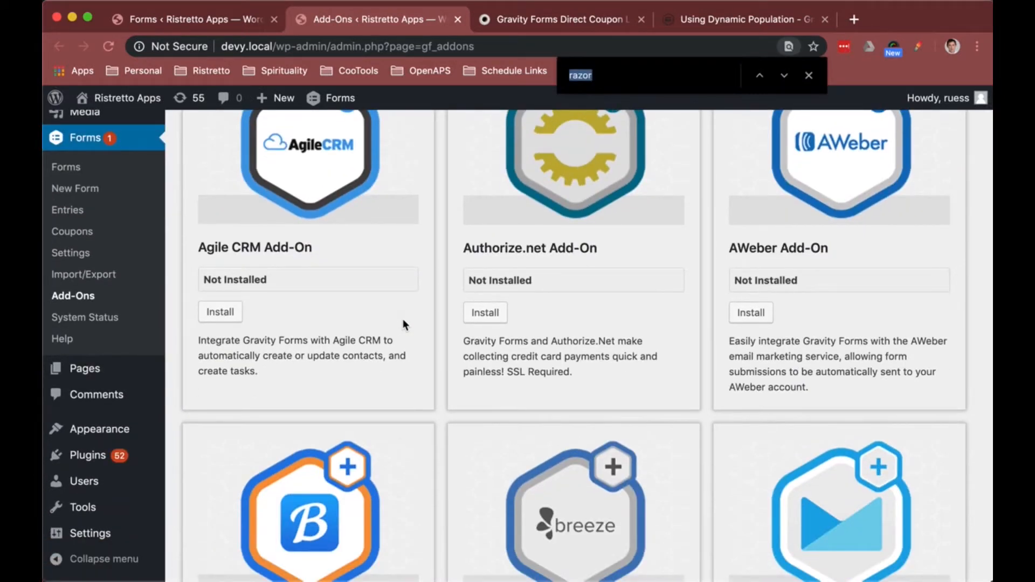
text(stripe)
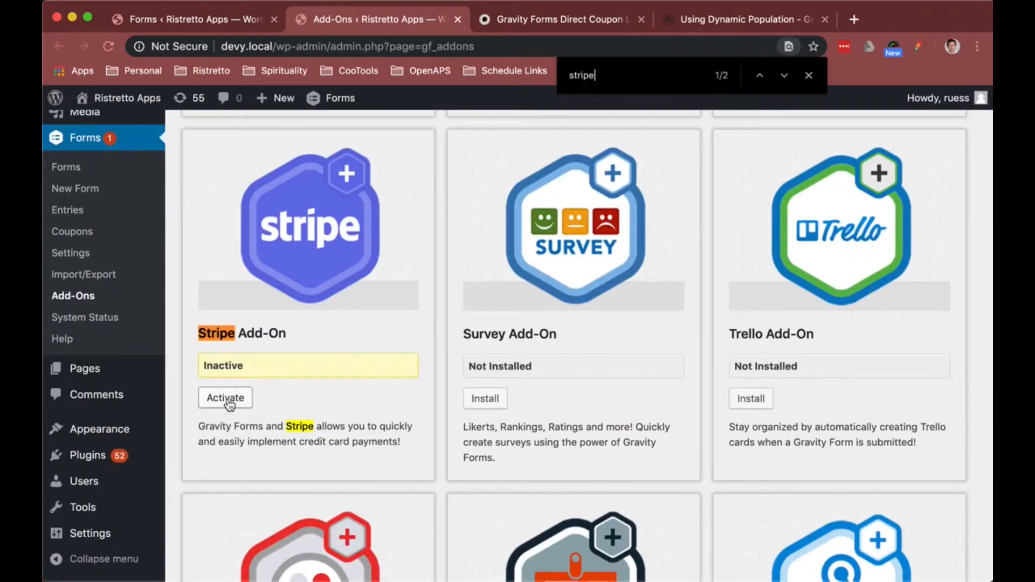
key(super+a)
text(paypal)
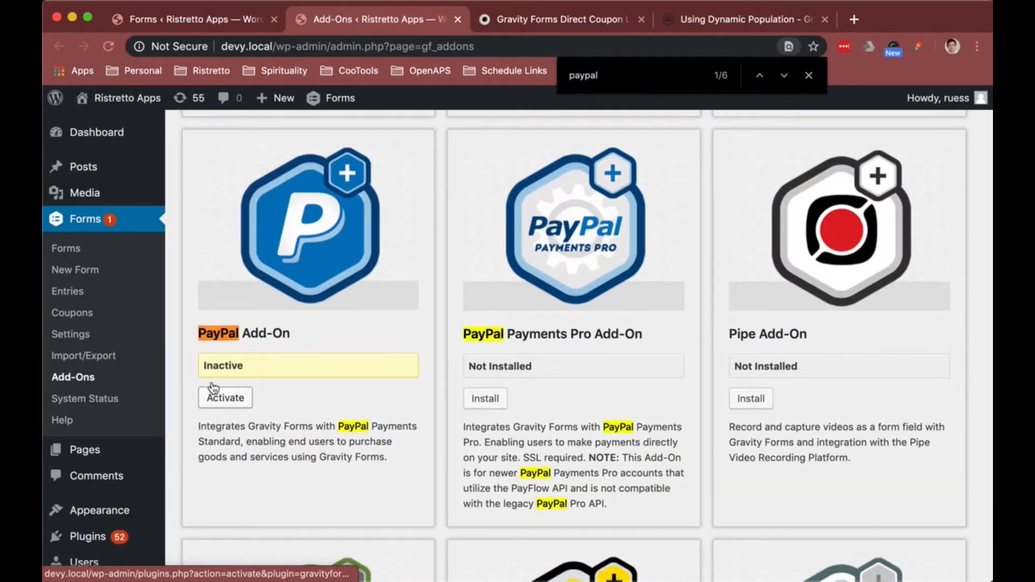
drag(291, 334, 195, 335)
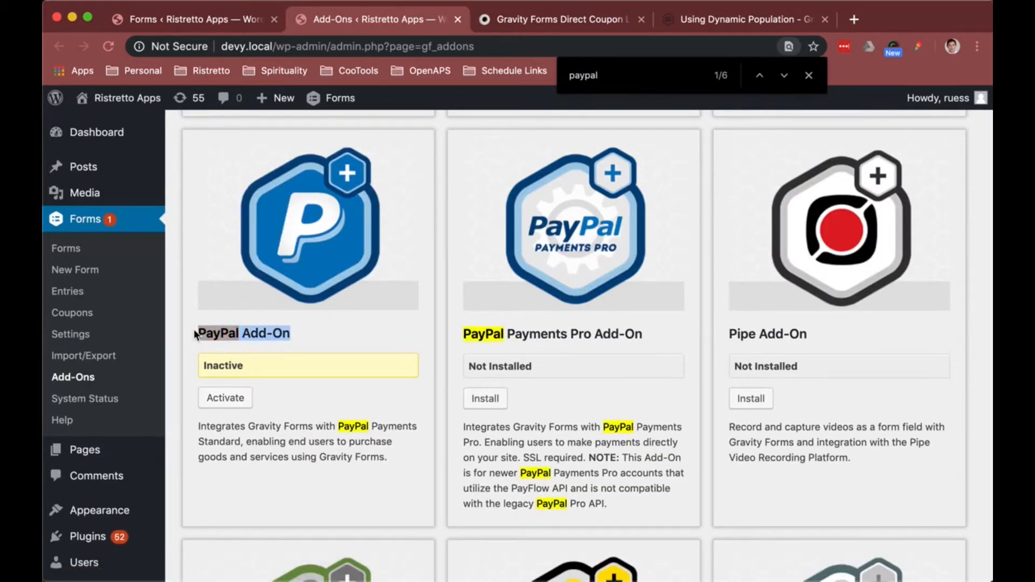
drag(645, 335, 462, 337)
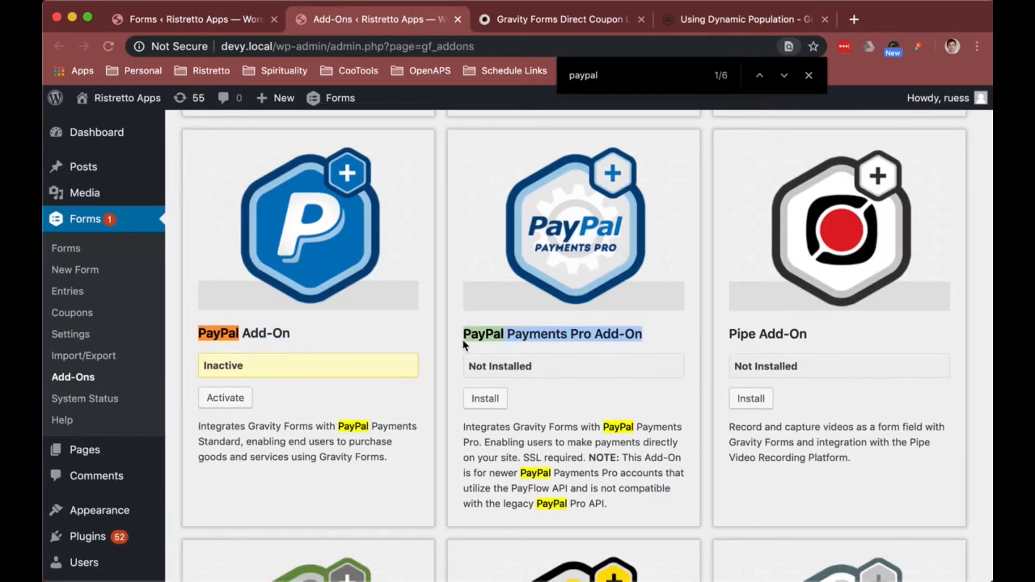
scroll(496, 340, down, 2)
scroll(496, 341, up, 15)
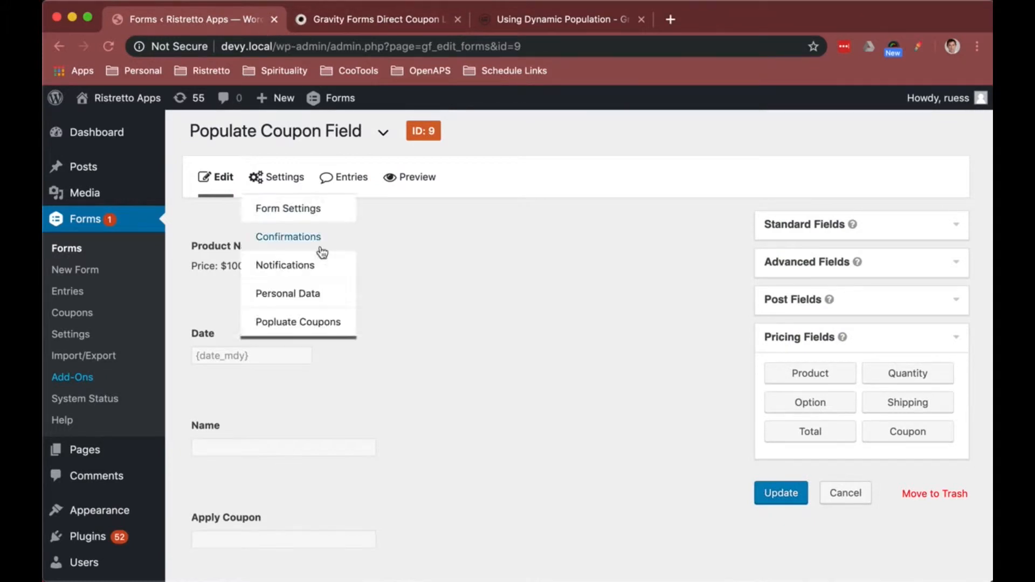
Step: Open the Gravity Forms Add-Ons page in a new tab and search it for the coupon add-on
scroll(332, 357, down, 5)
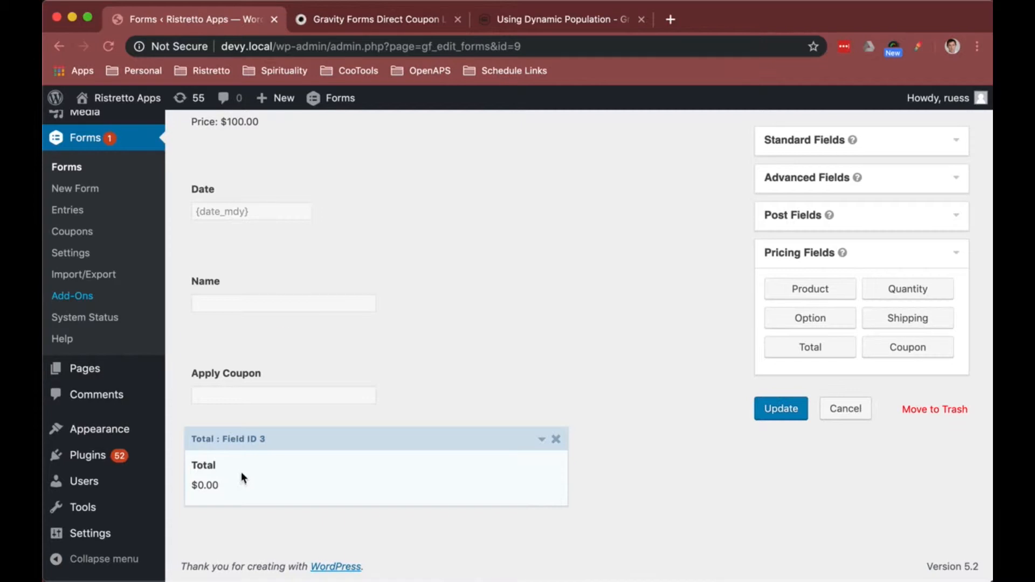
scroll(280, 335, up, 5)
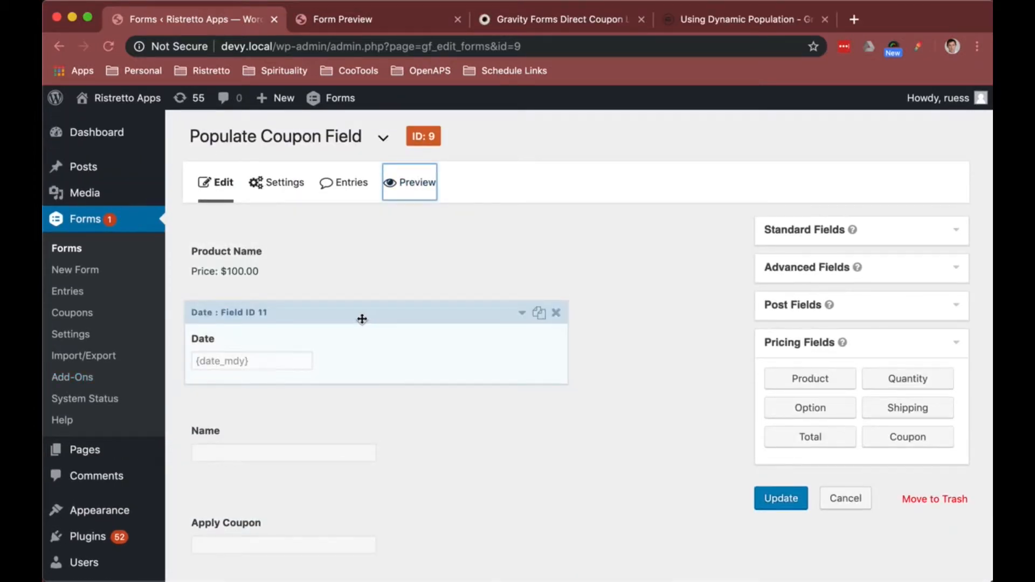
scroll(330, 319, down, 1)
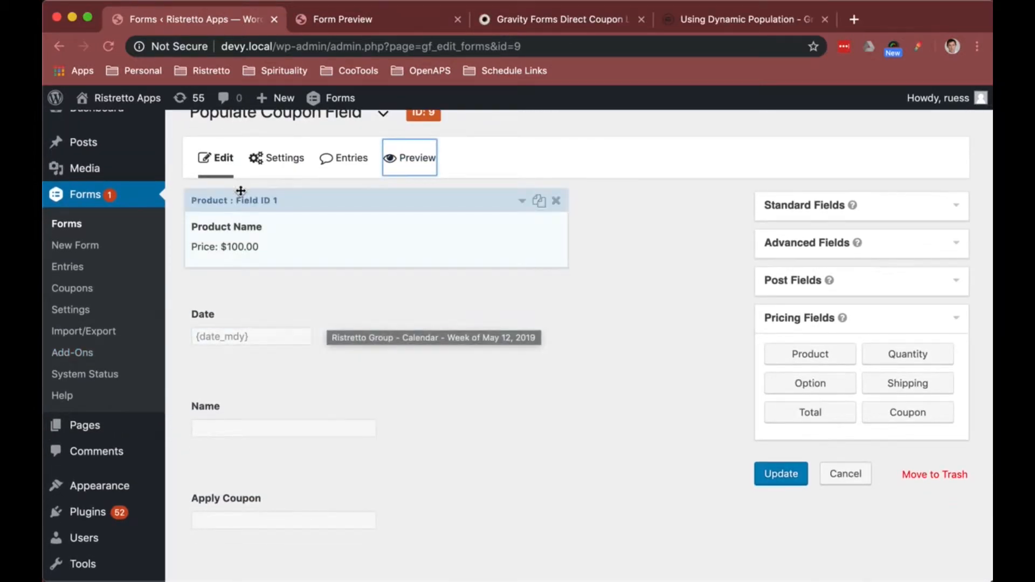
click(82, 356)
right_click(84, 357)
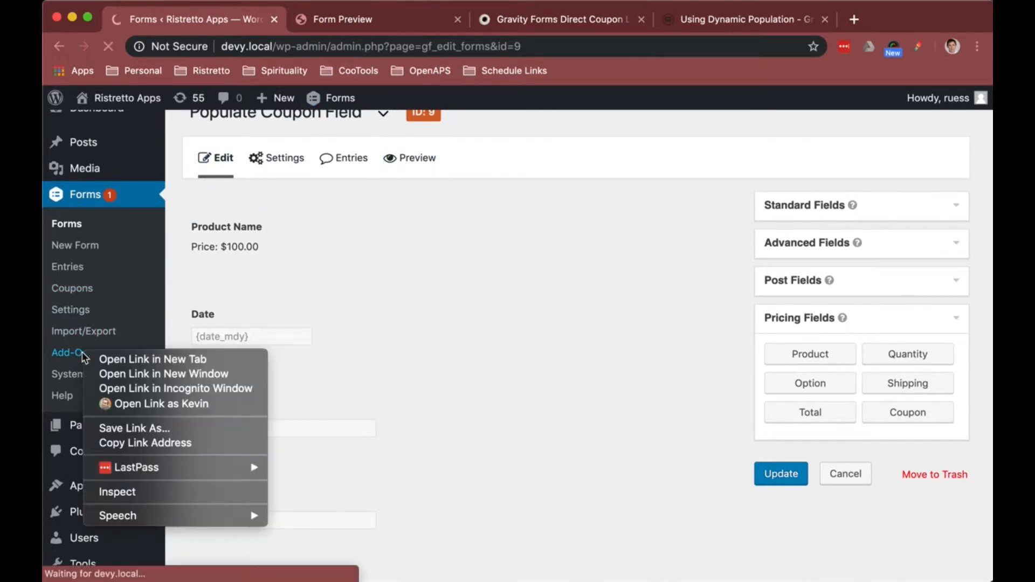
click(108, 358)
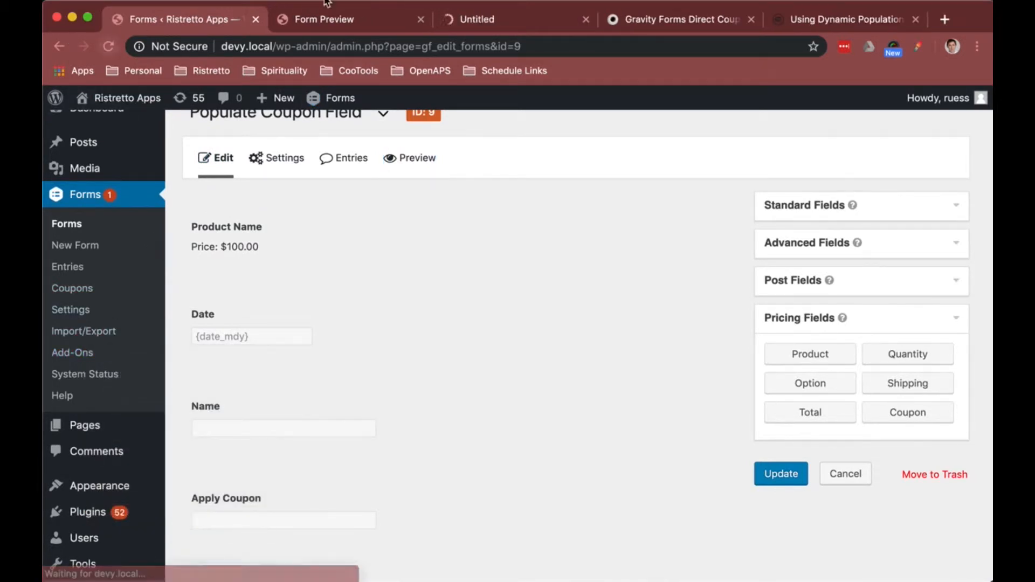
click(476, 21)
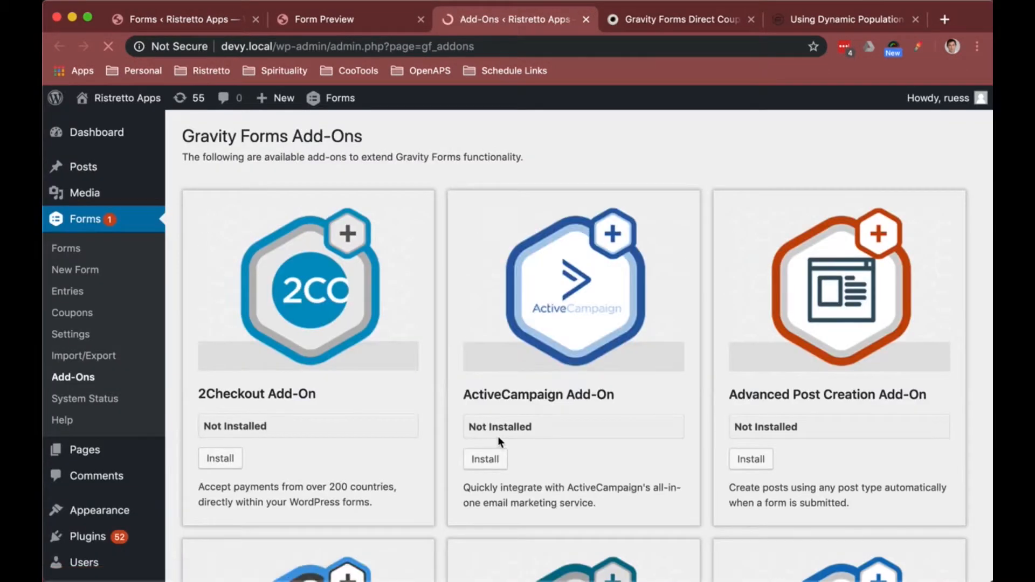
key(ctrl+f)
text(coupon)
key(Return)
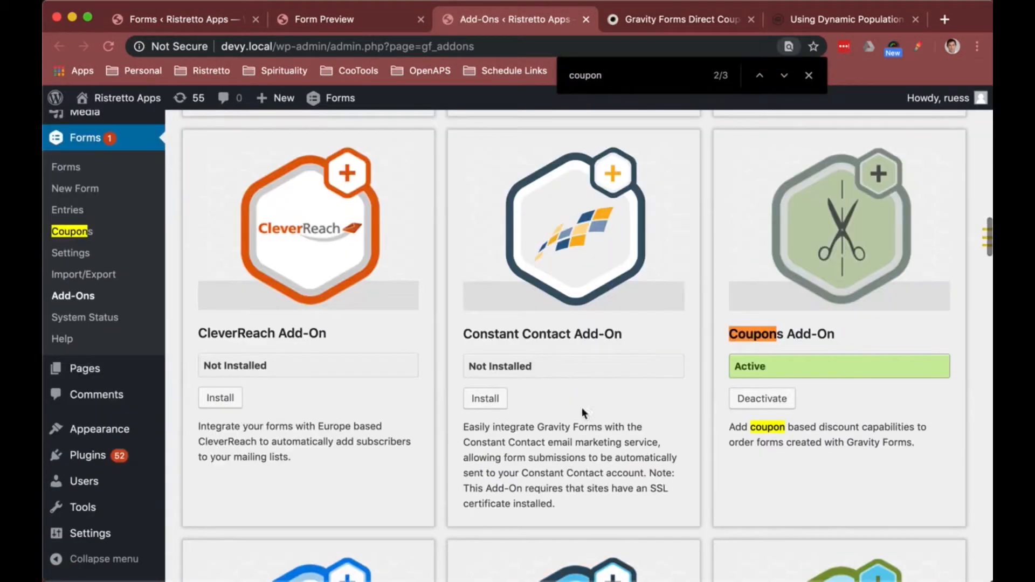
drag(831, 333, 728, 337)
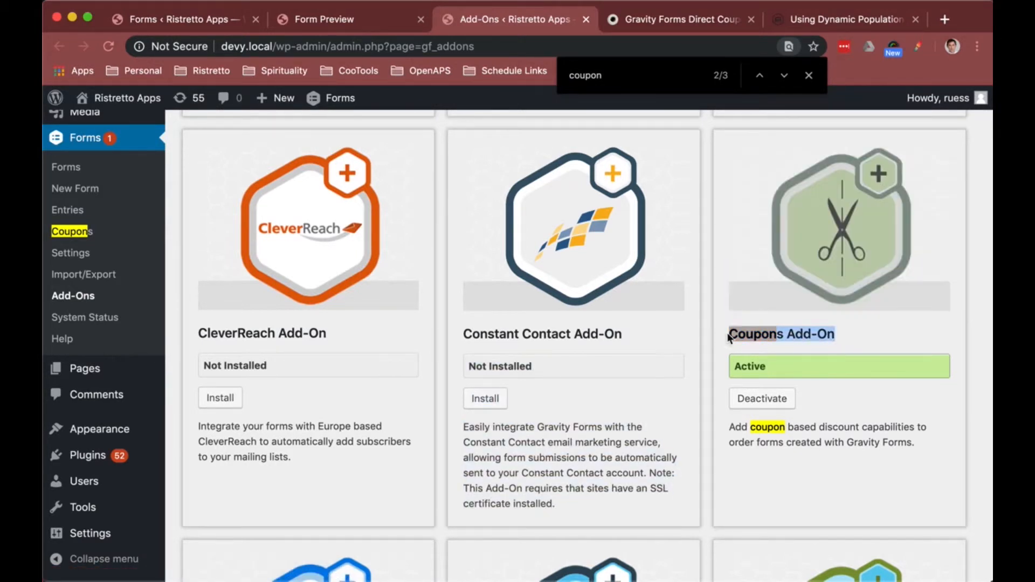
Step: Return to the form editor tab and open the 25OFF coupon feed for editing from the Coupons page
click(221, 21)
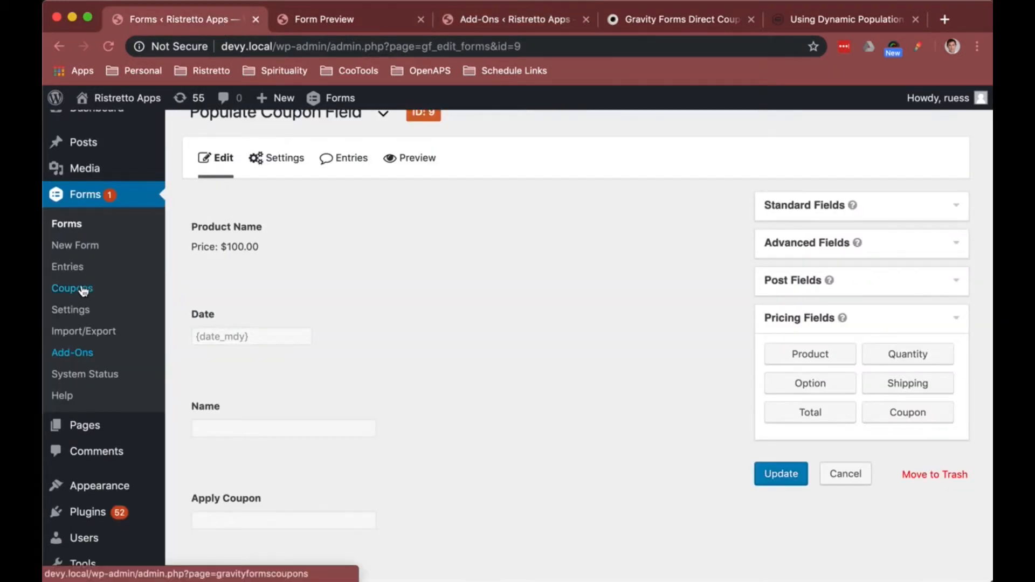
mouse_move(274, 164)
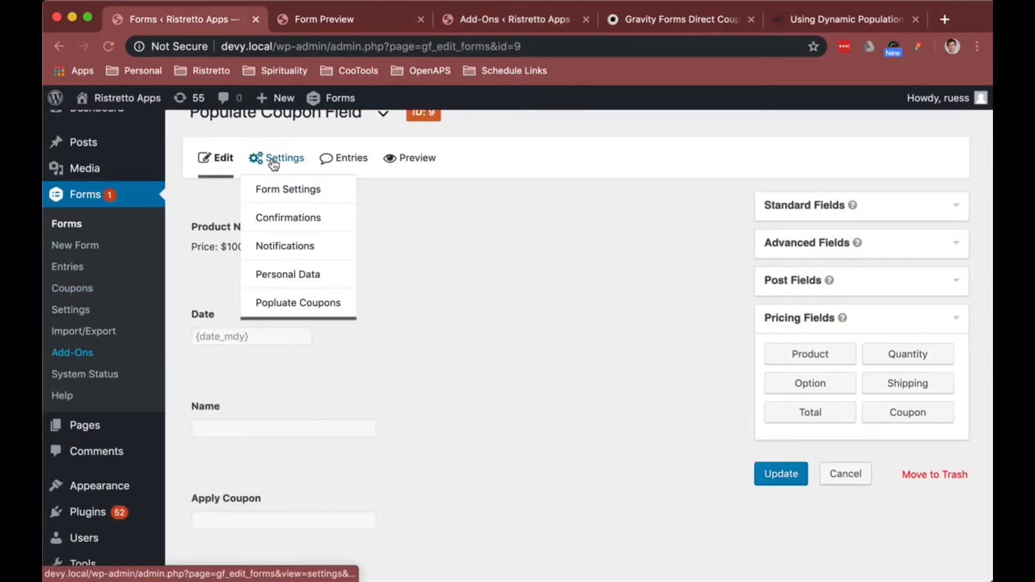
click(82, 293)
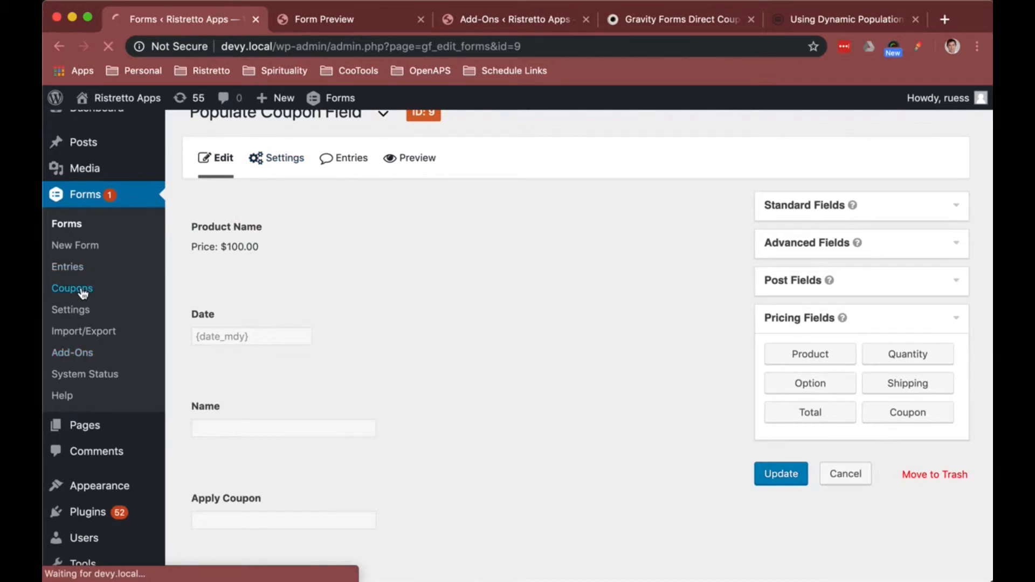
mouse_move(286, 279)
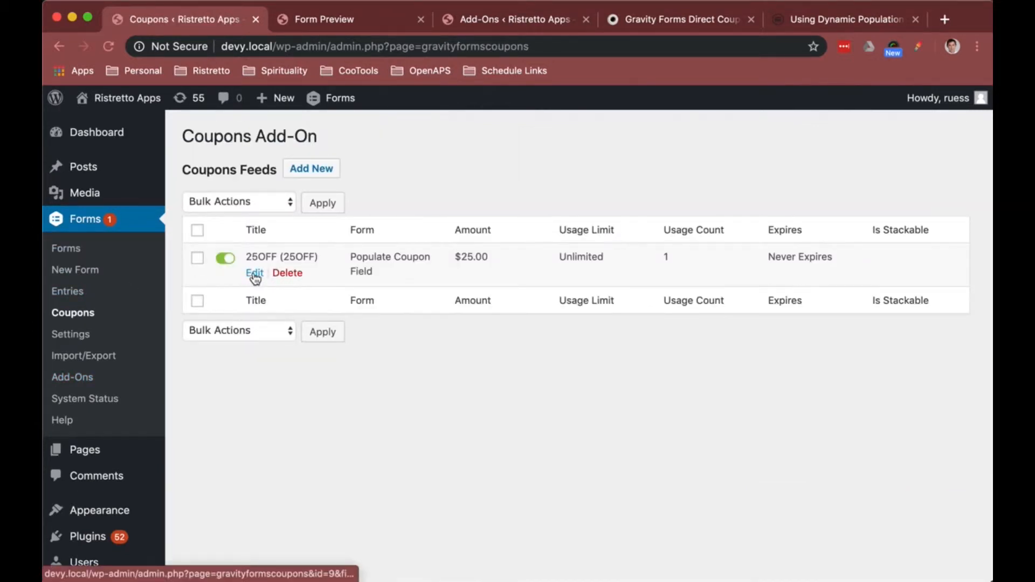
click(255, 274)
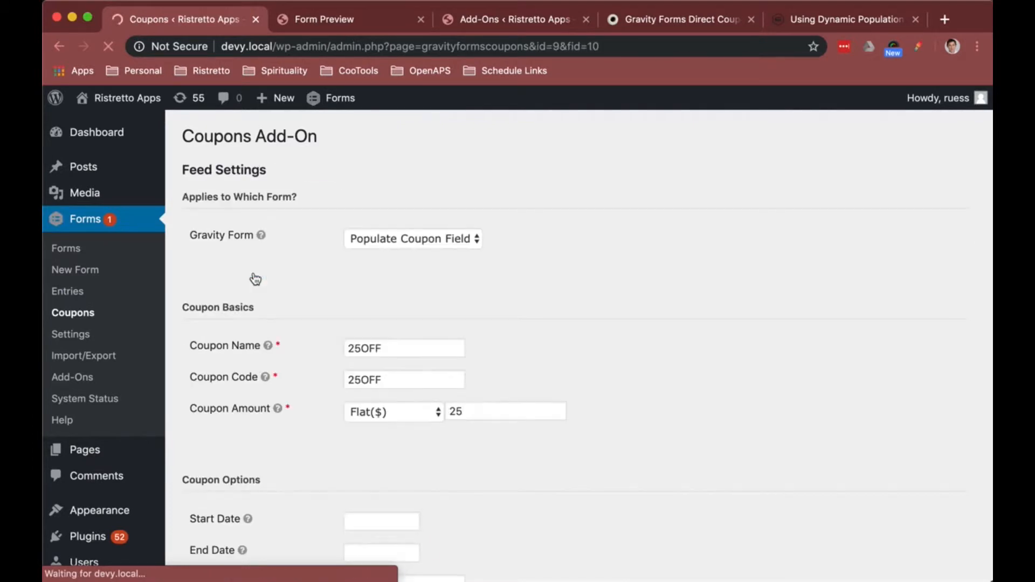
Step: Review the coupon feed's assigned form, coupon name, coupon code and Flat($) amount settings
click(430, 238)
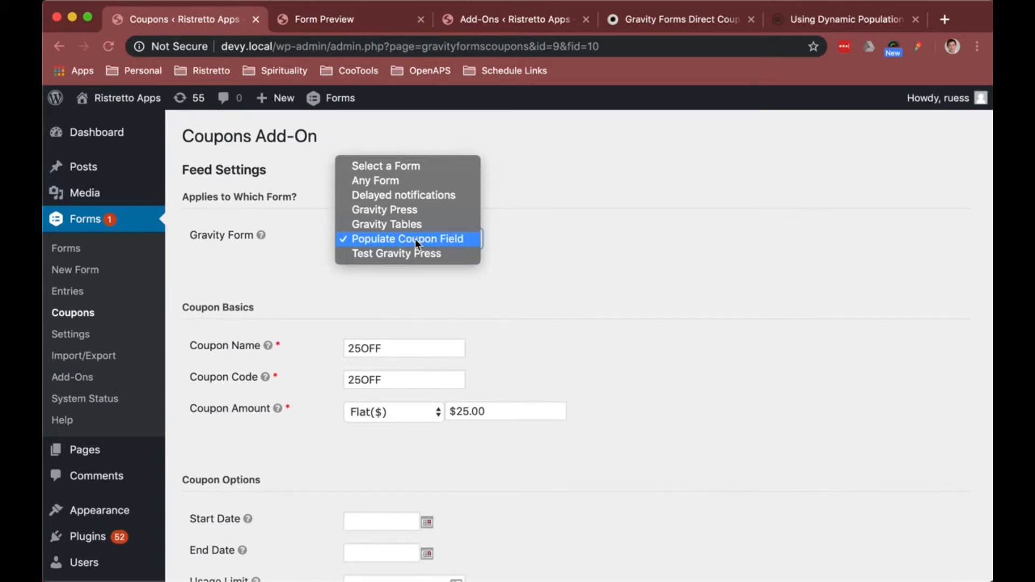
click(415, 238)
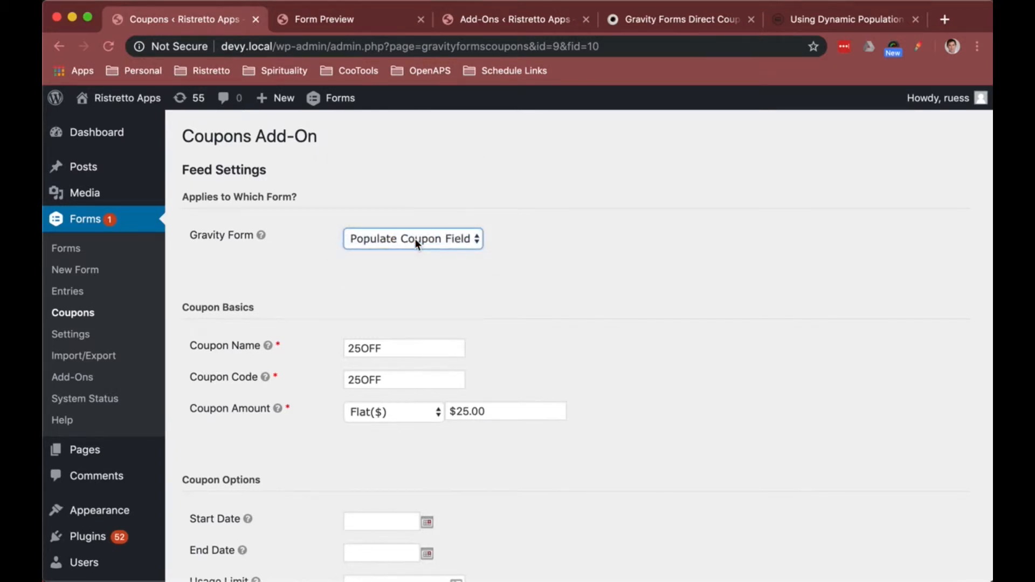
click(411, 245)
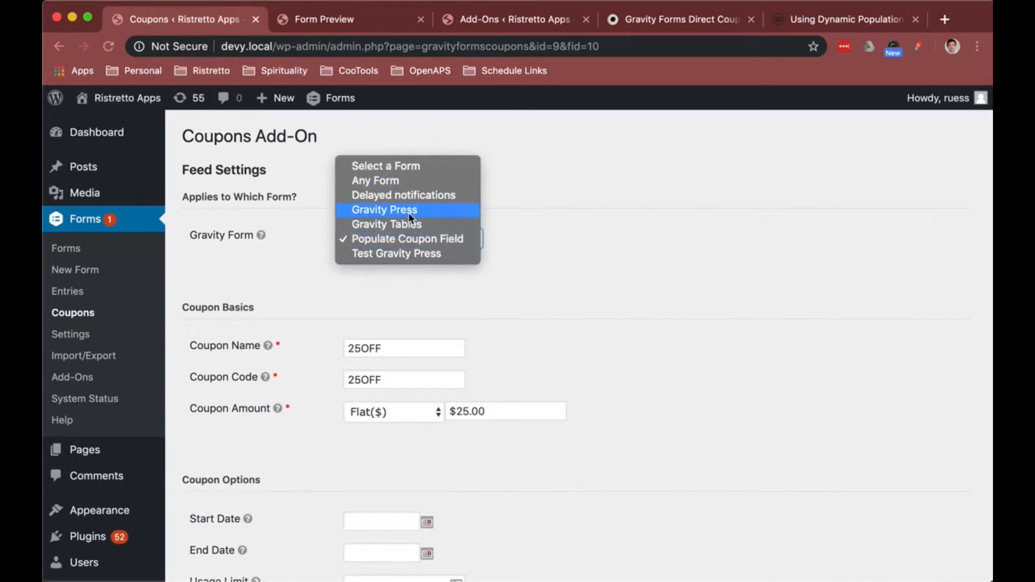
click(417, 240)
click(499, 269)
scroll(499, 269, down, 3)
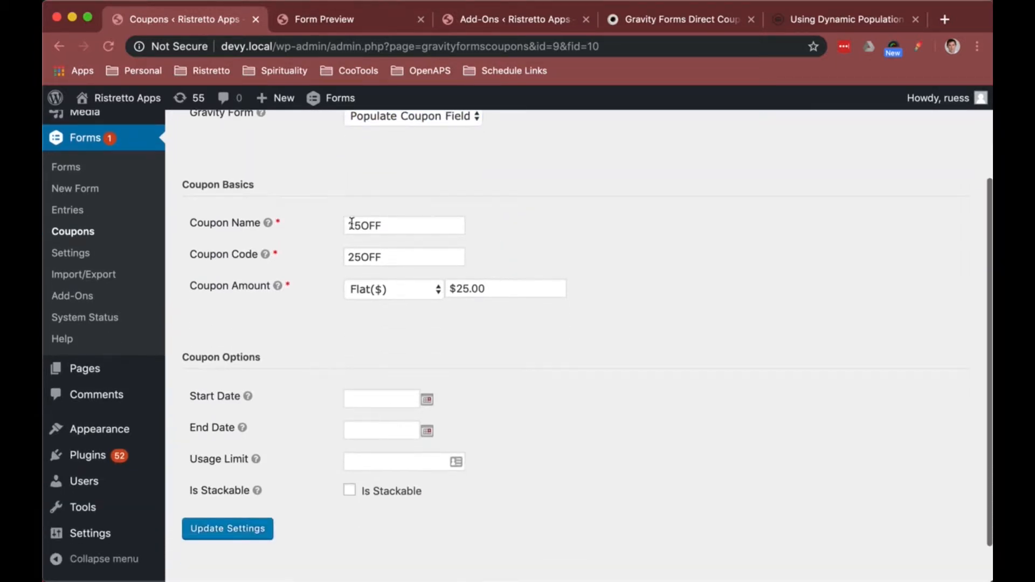
click(381, 229)
drag(387, 227, 341, 229)
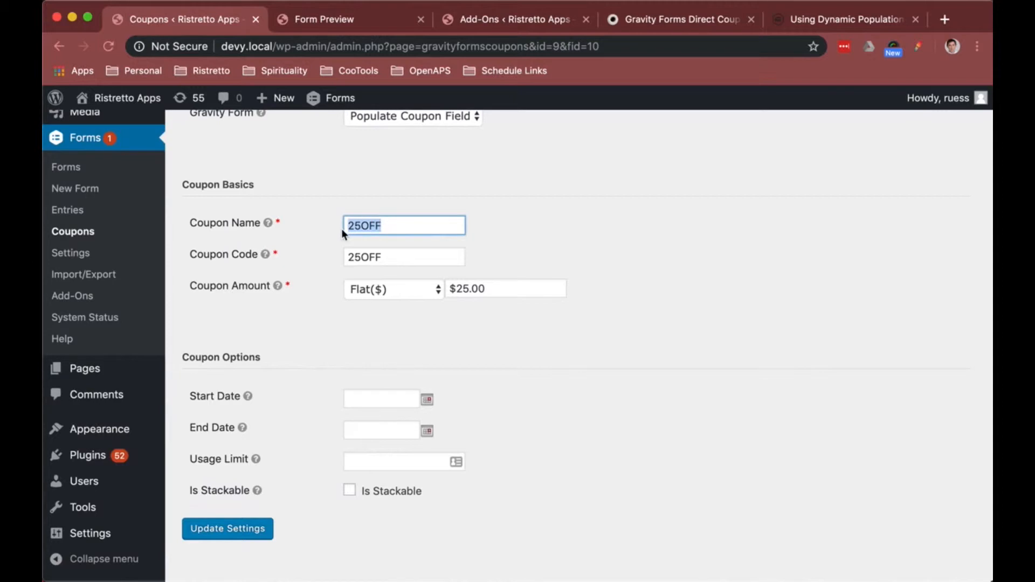
click(372, 256)
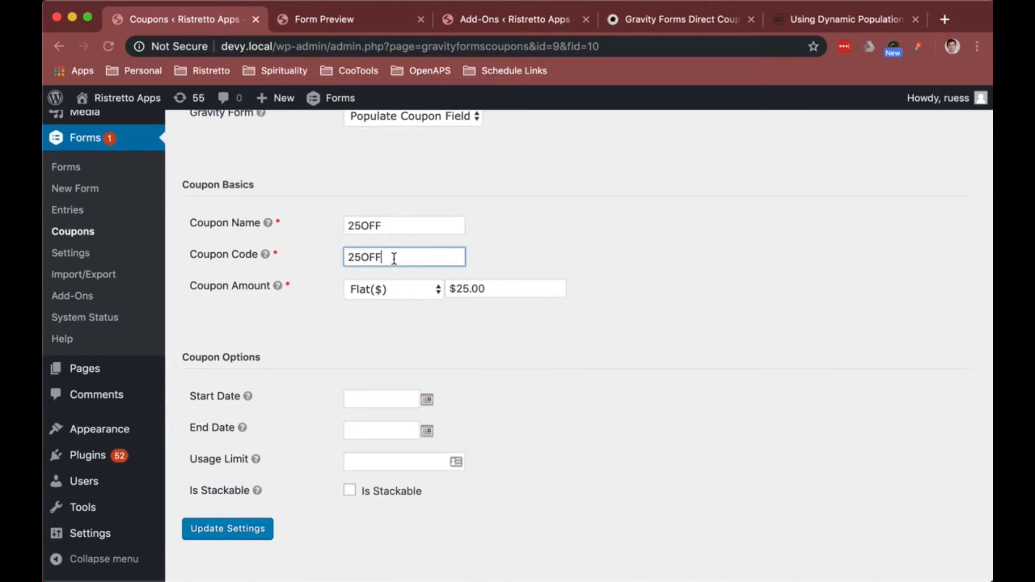
drag(425, 258, 333, 257)
click(399, 226)
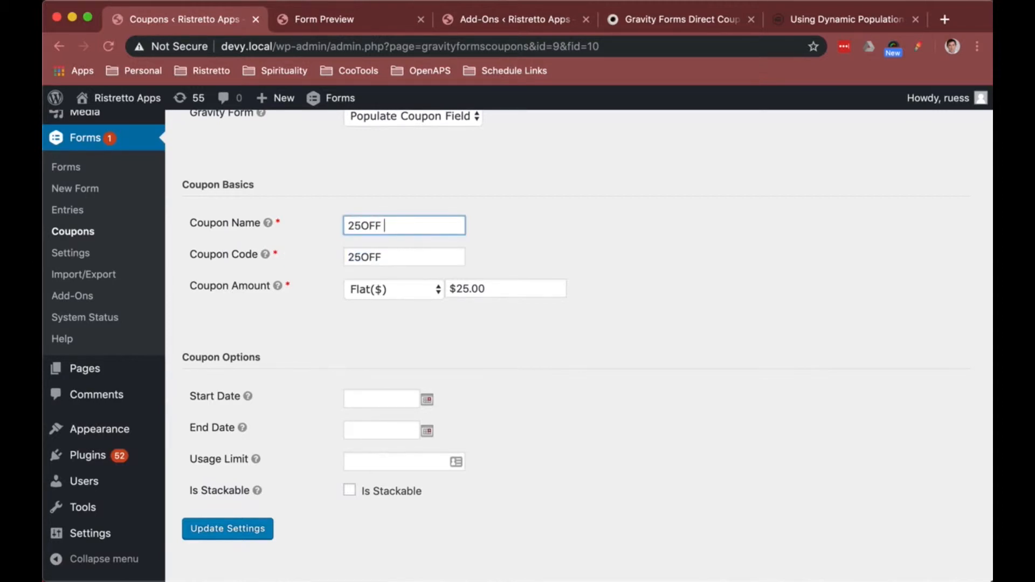
text(Name)
key(BackSpace)
key(BackSpace)
key(BackSpace)
click(378, 257)
drag(388, 259, 332, 261)
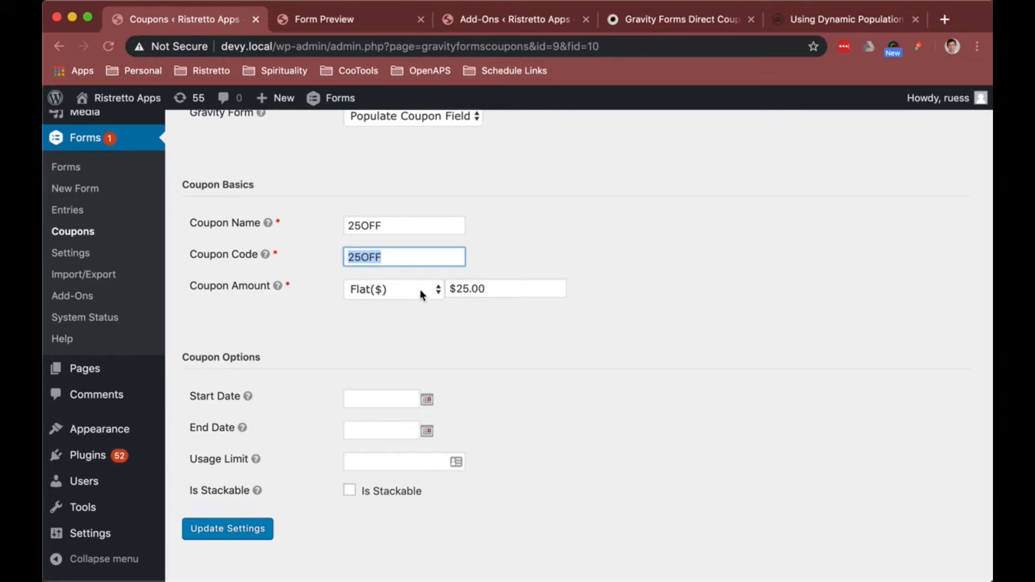
click(400, 295)
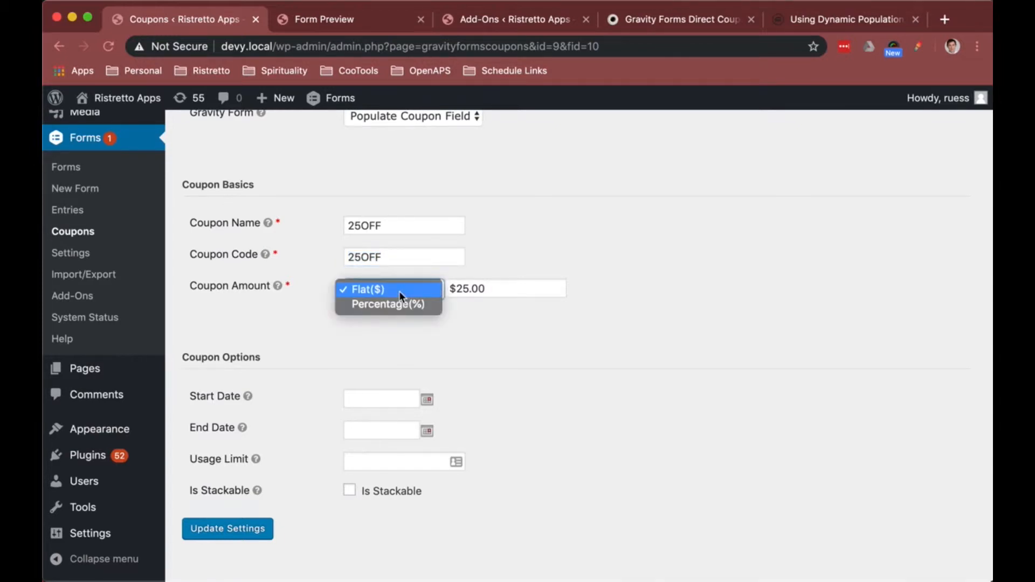
click(400, 295)
click(403, 289)
click(413, 289)
scroll(503, 326, down, 2)
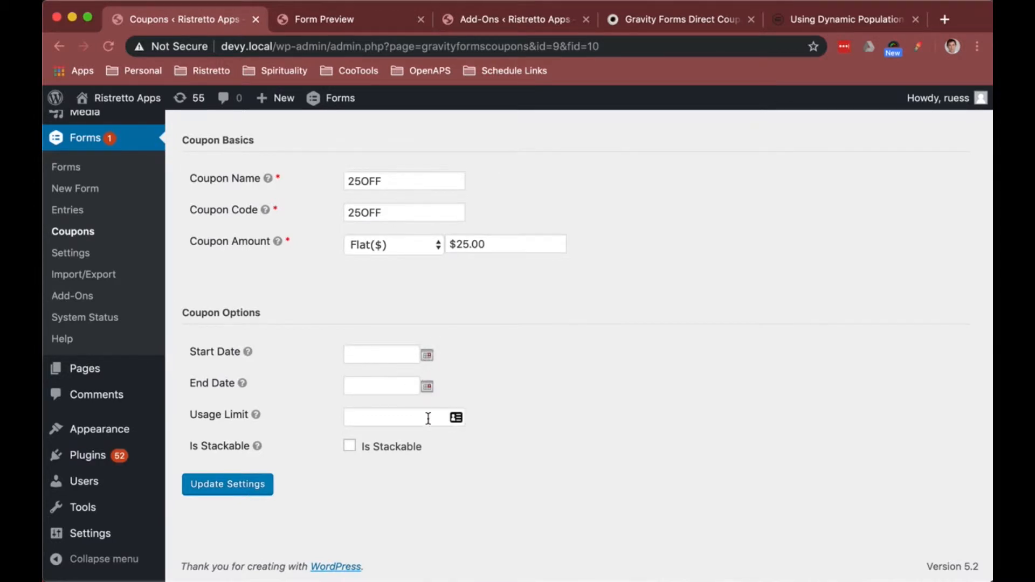
Step: Save the coupon feed settings
click(260, 484)
scroll(266, 237, down, 5)
scroll(267, 238, up, 5)
scroll(318, 351, down, 2)
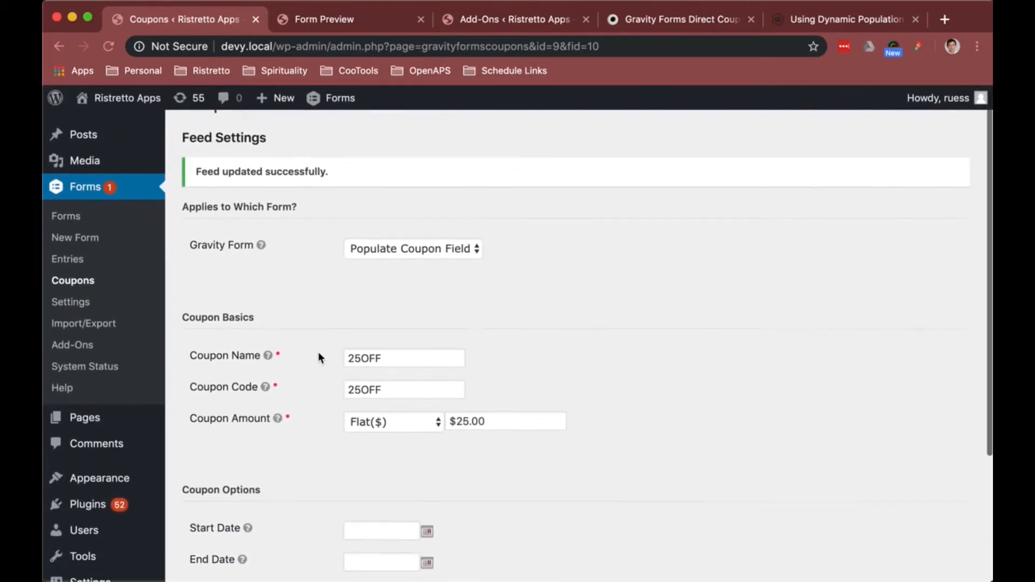
scroll(319, 351, up, 2)
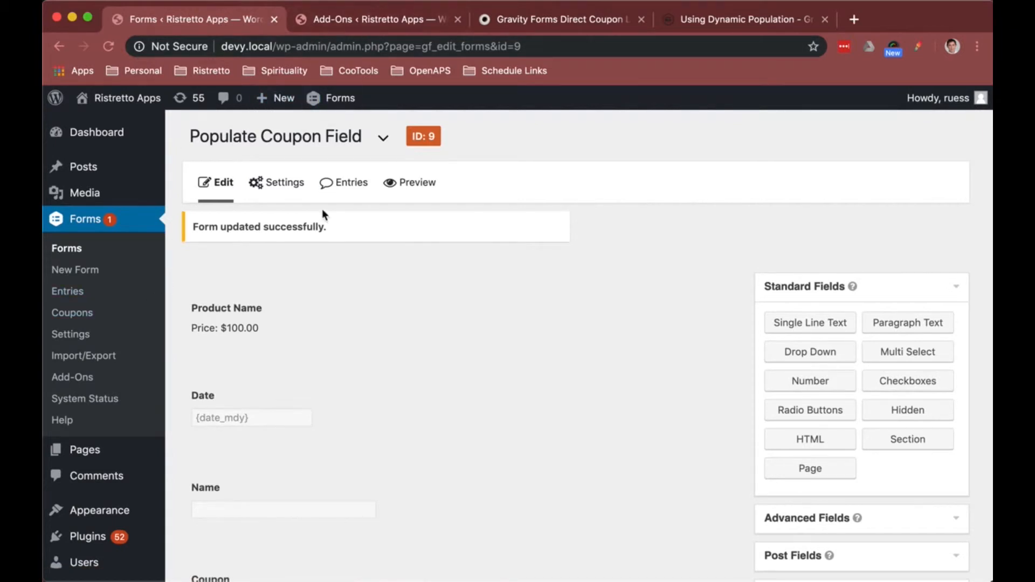
Step: Preview the Populate Coupon Field form and enter a name in its Name field
click(411, 183)
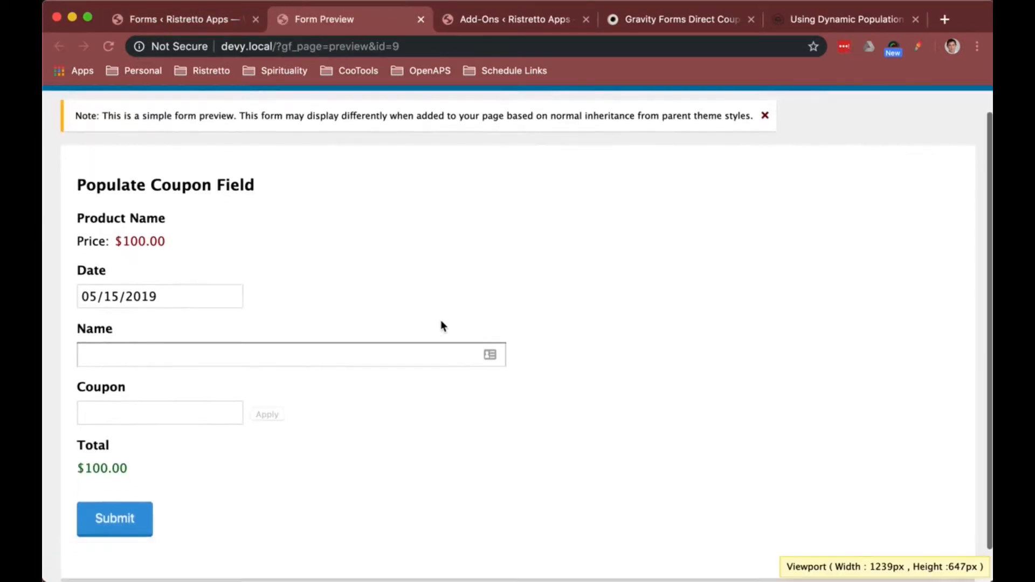
scroll(208, 259, down, 2)
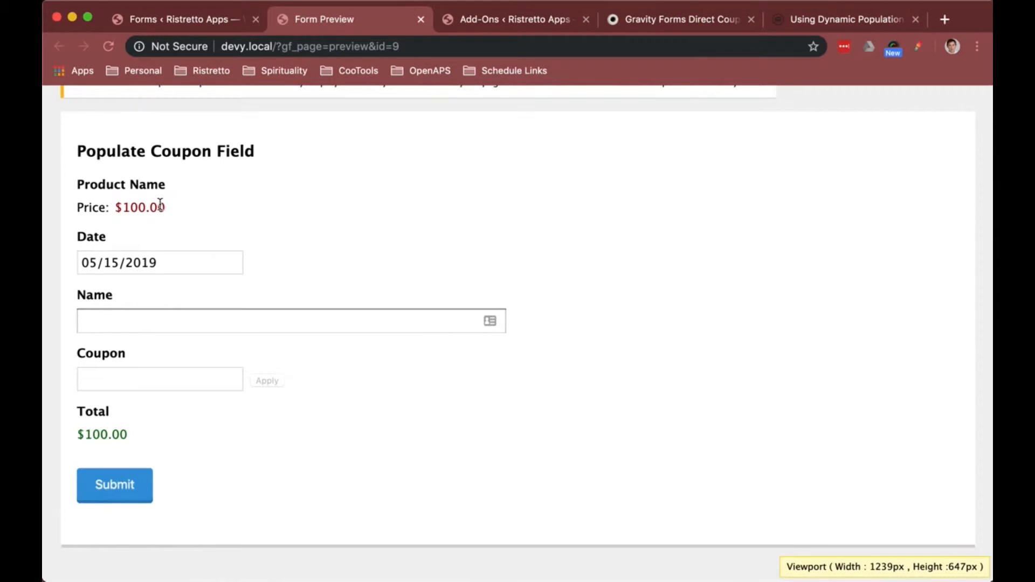
click(193, 323)
text(Jwcu)
key(BackSpace)
key(BackSpace)
text(w)
key(BackSpace)
key(BackSpace)
key(BackSpace)
key(BackSpace)
text(evin)
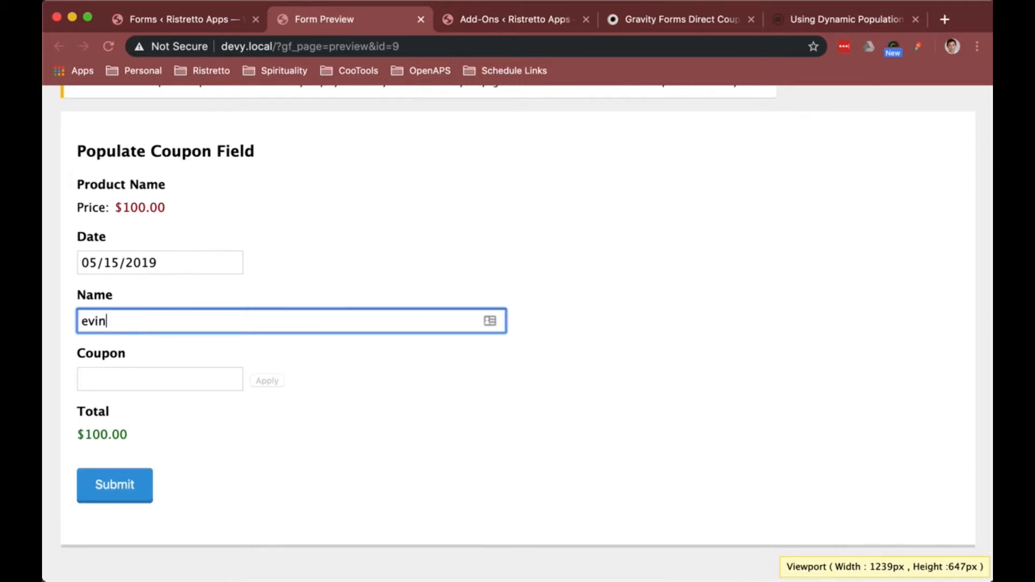
key(super+a)
key(BackSpace)
click(206, 323)
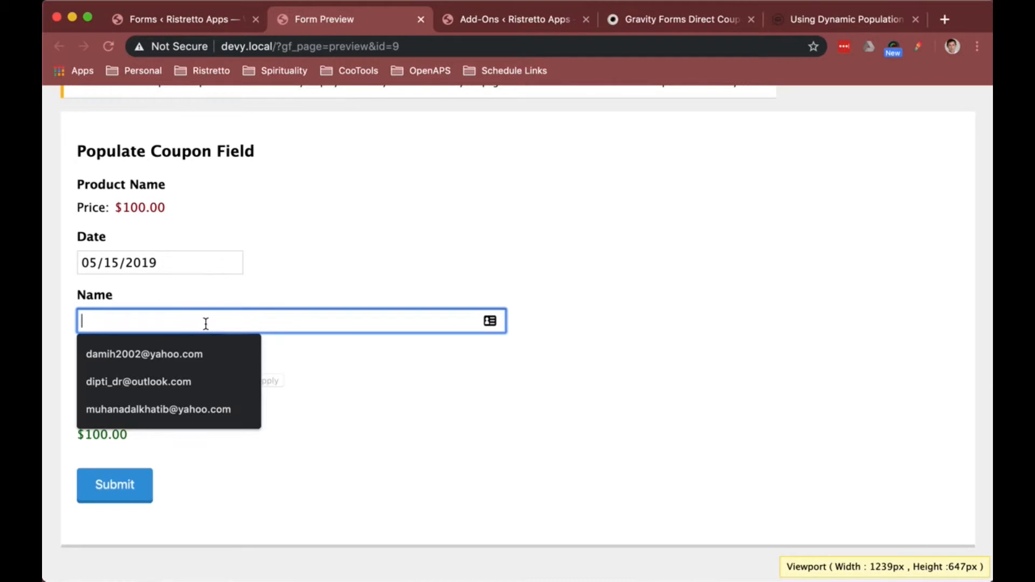
text(Kevin)
key(Tab)
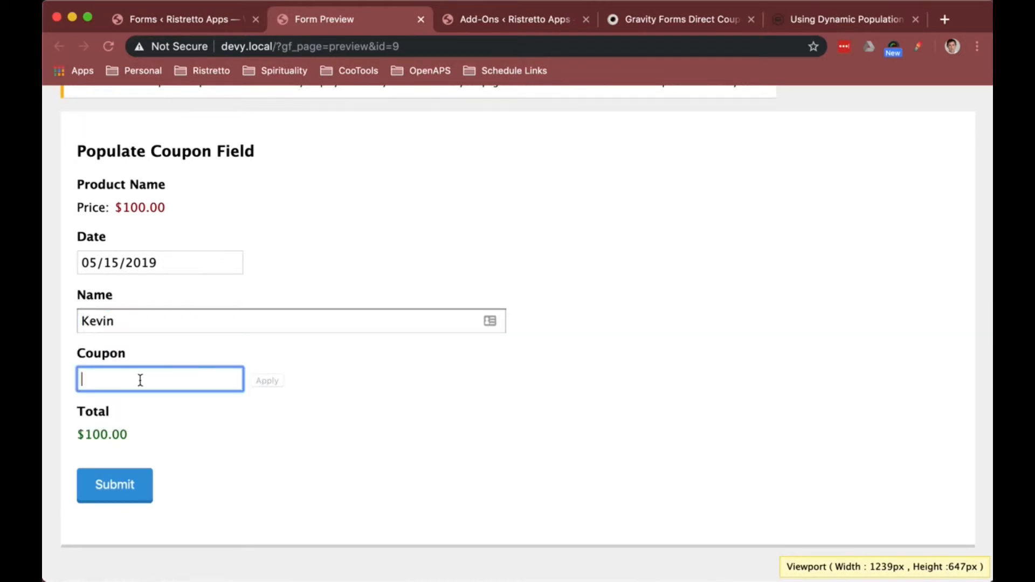
text(Apply Coupon)
key(super+z)
key(shift+Tab)
key(BackSpace)
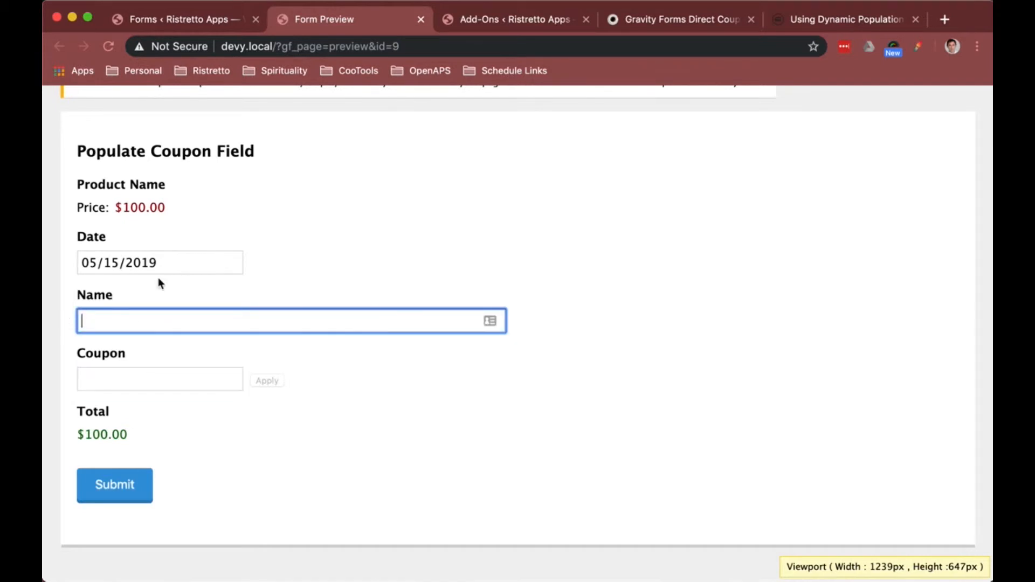
text(Kevin)
Step: Apply the coupon code 25OFF in the preview, then return to the form editor tab
click(174, 388)
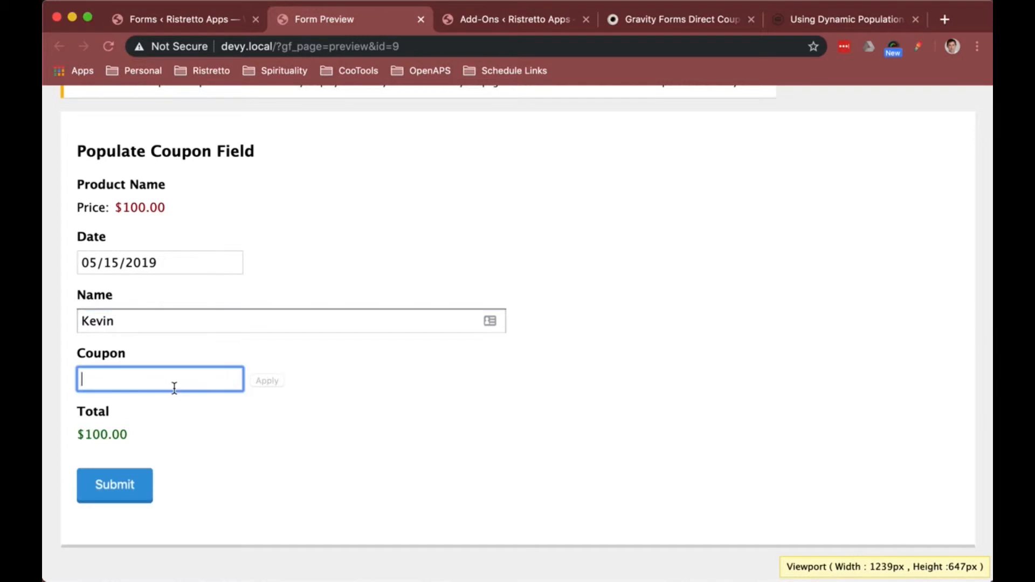
text(25OFF)
click(288, 401)
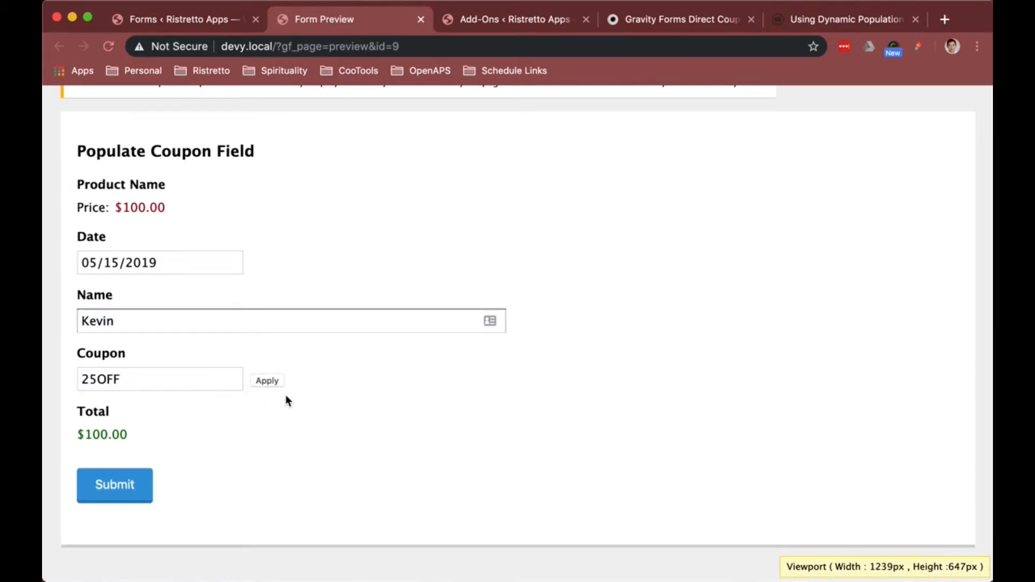
click(270, 384)
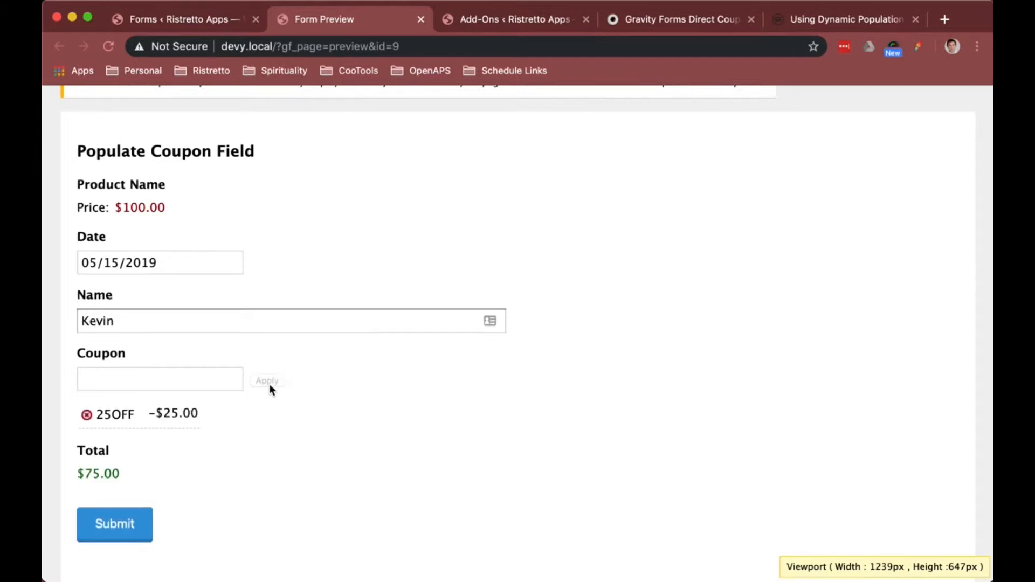
drag(130, 475, 86, 474)
click(212, 21)
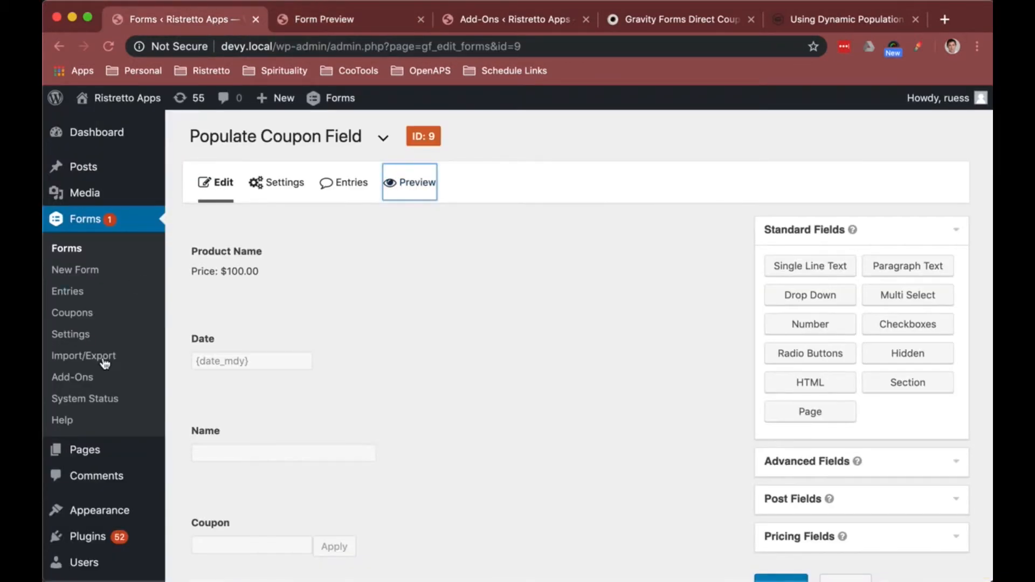
Step: Open the Coupon page for editing in a new tab and select its Gravity Forms shortcode
right_click(95, 454)
click(144, 422)
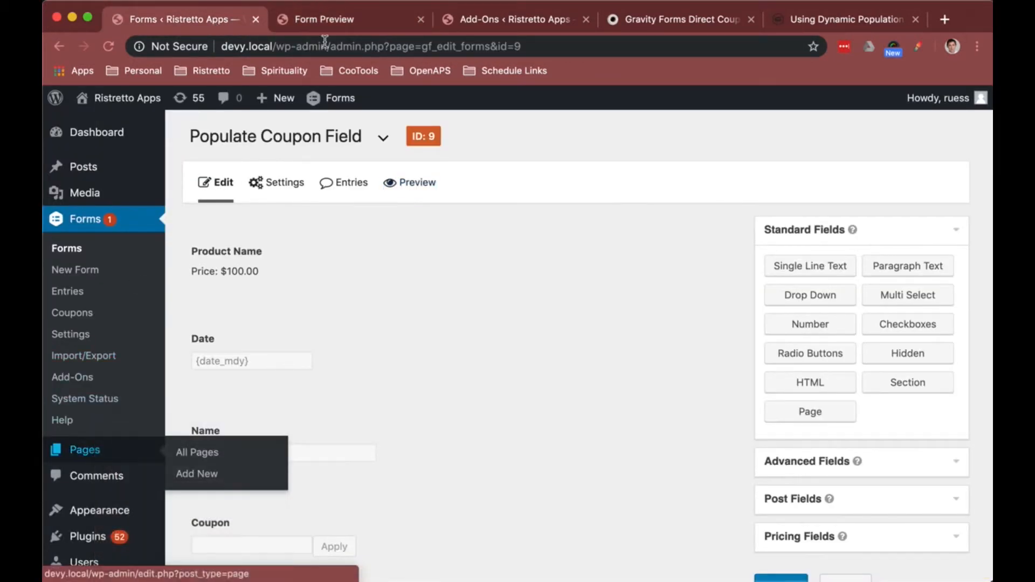
click(419, 17)
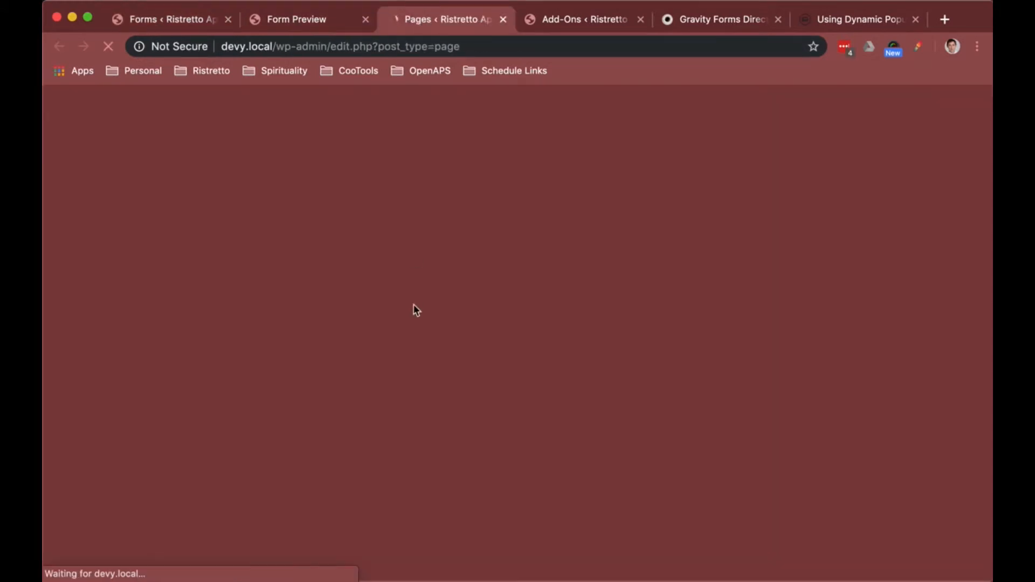
scroll(402, 383, down, 5)
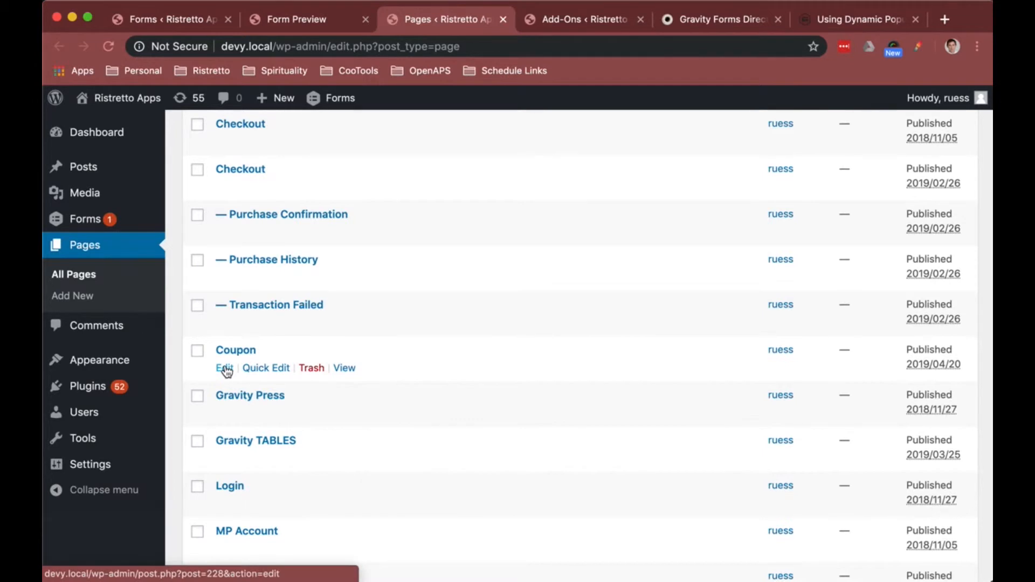
click(224, 368)
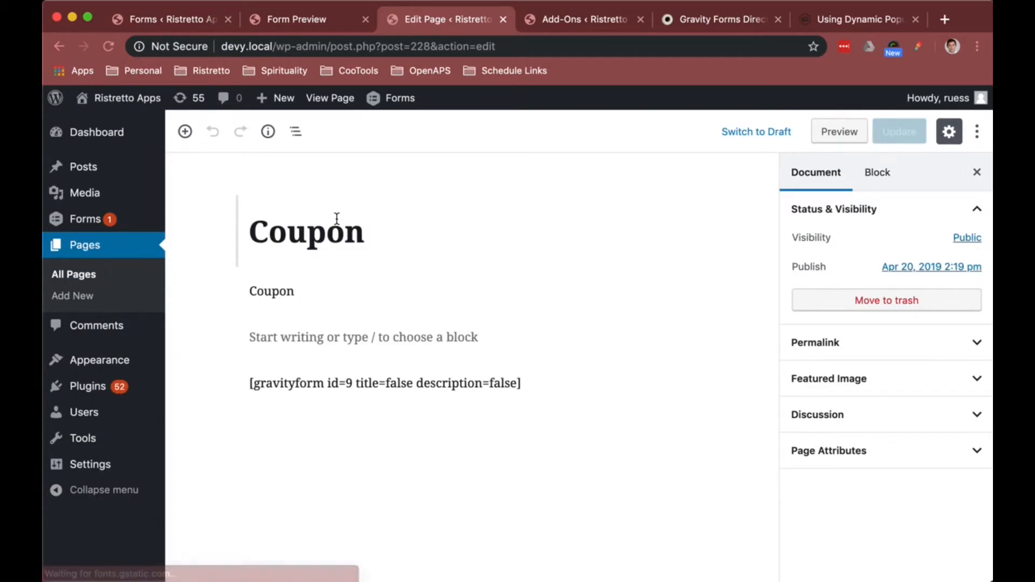
click(538, 383)
drag(520, 383, 244, 385)
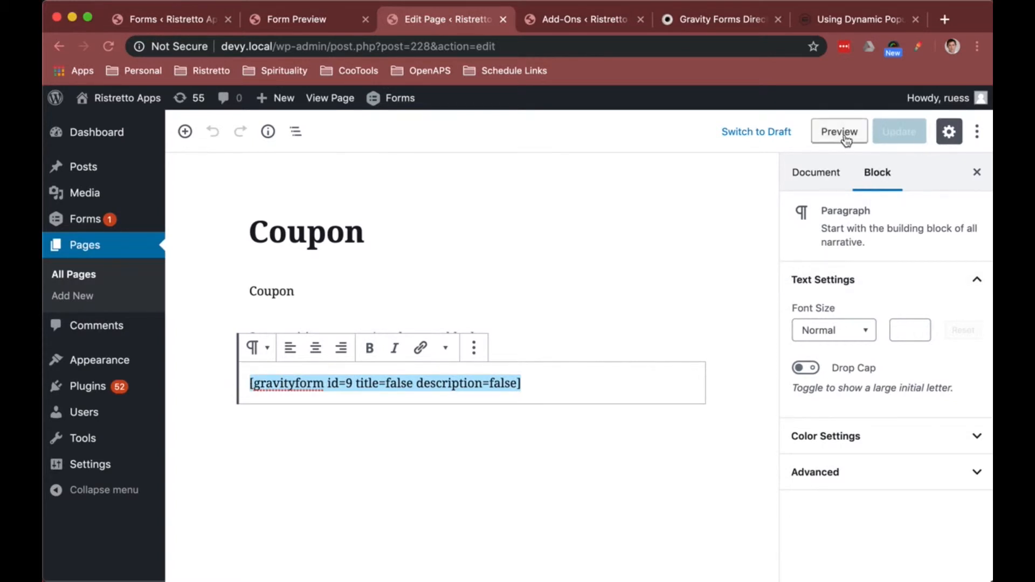
Step: Visit devy.local/coupon and scroll down to the embedded form
drag(277, 48, 556, 50)
text(coupon)
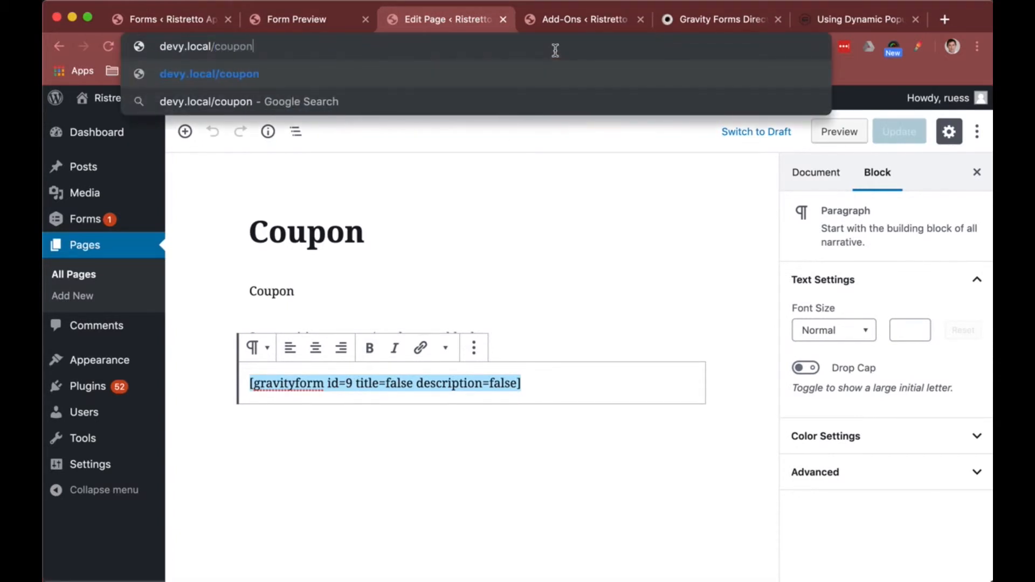
key(Return)
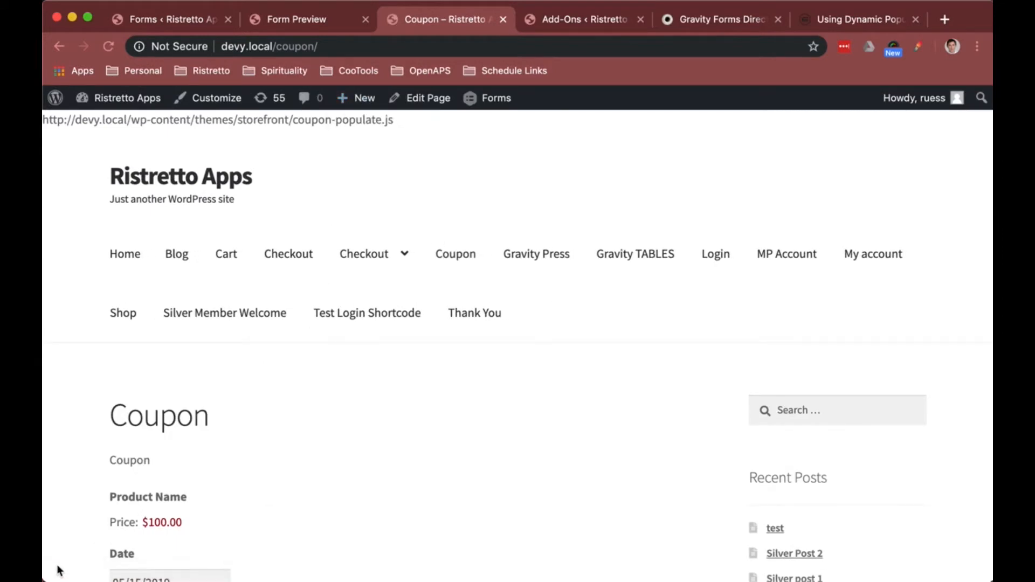
scroll(379, 178, down, 2)
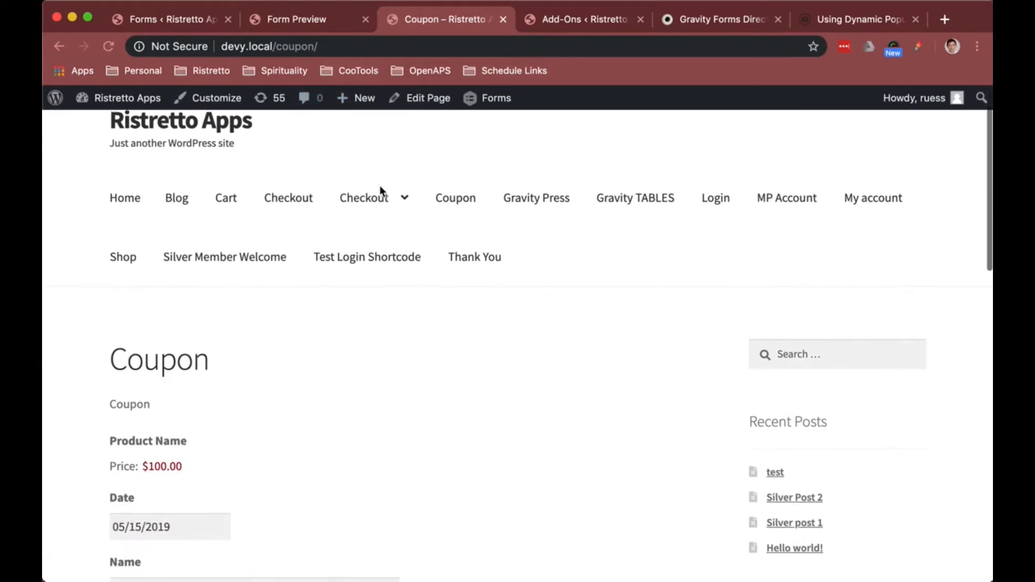
mouse_move(380, 190)
scroll(310, 293, down, 5)
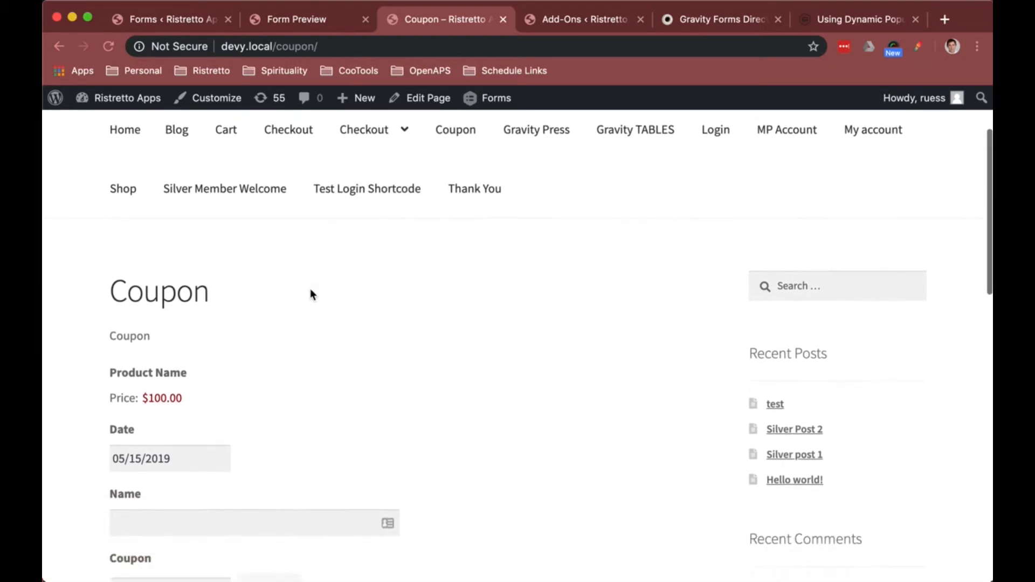
scroll(272, 247, down, 2)
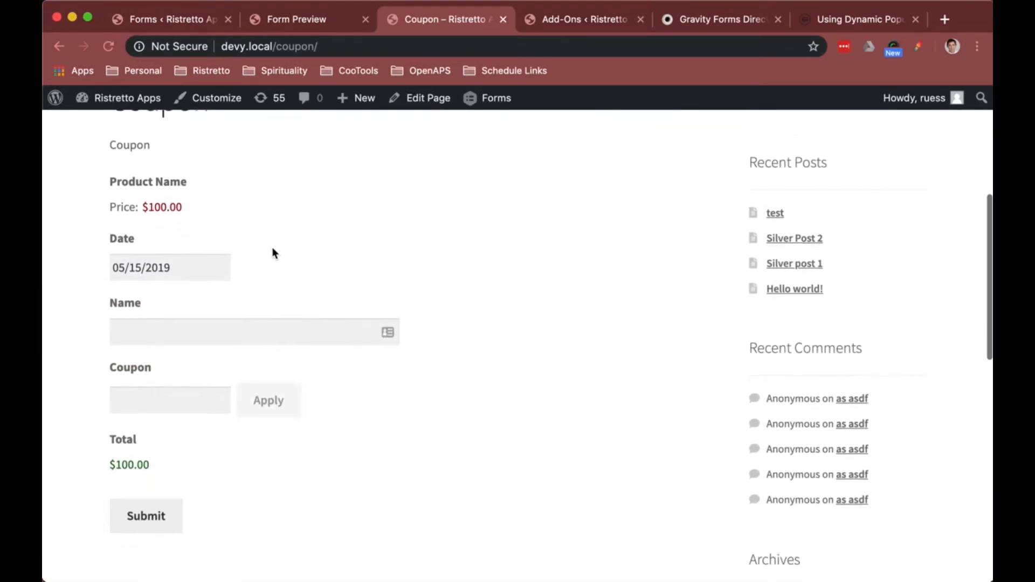
Step: Test the live Coupon page form by entering a name, applying coupon 25OFF, then removing the coupon
click(238, 269)
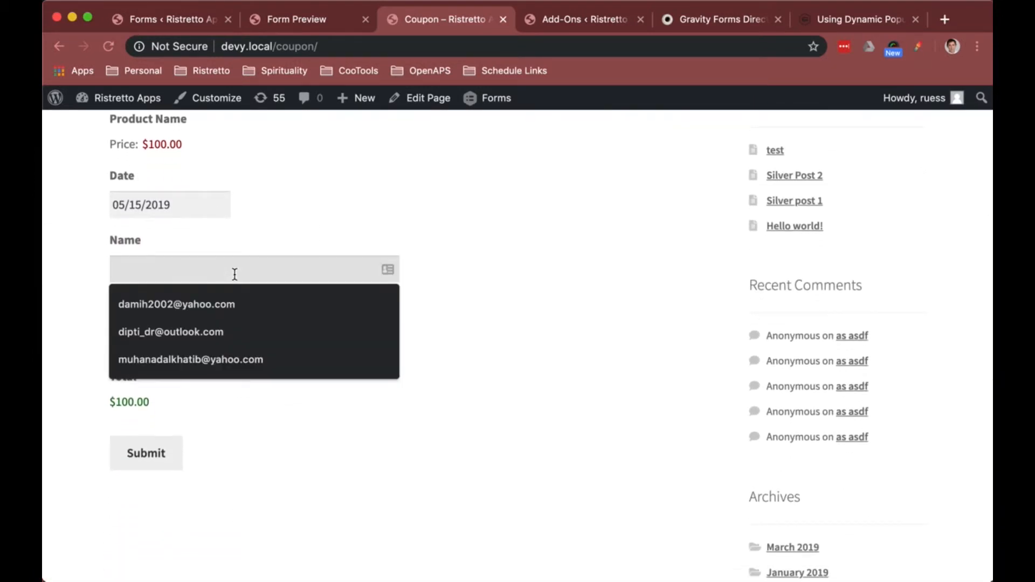
text(Kevin)
key(Tab)
text(25OF)
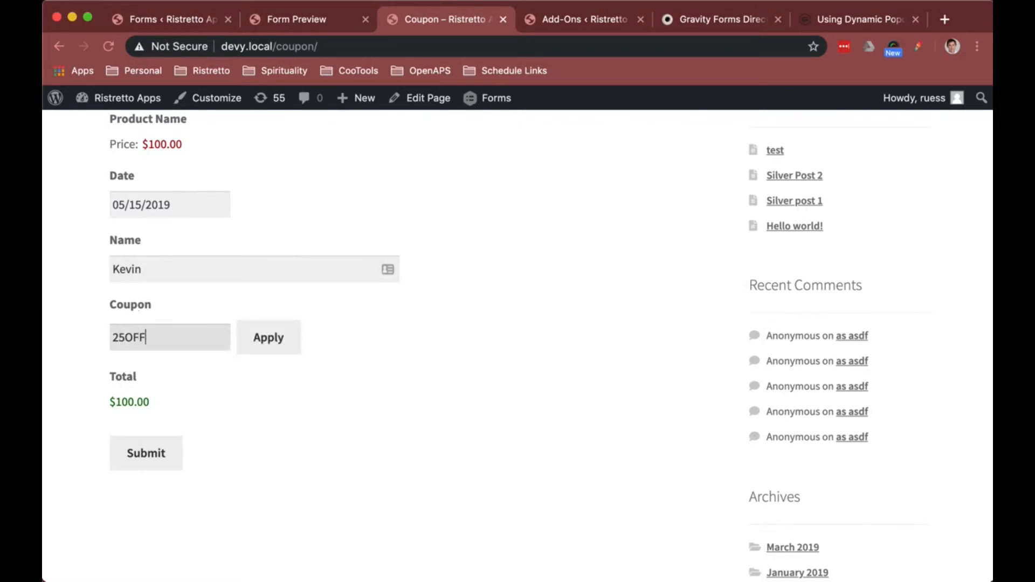
click(266, 341)
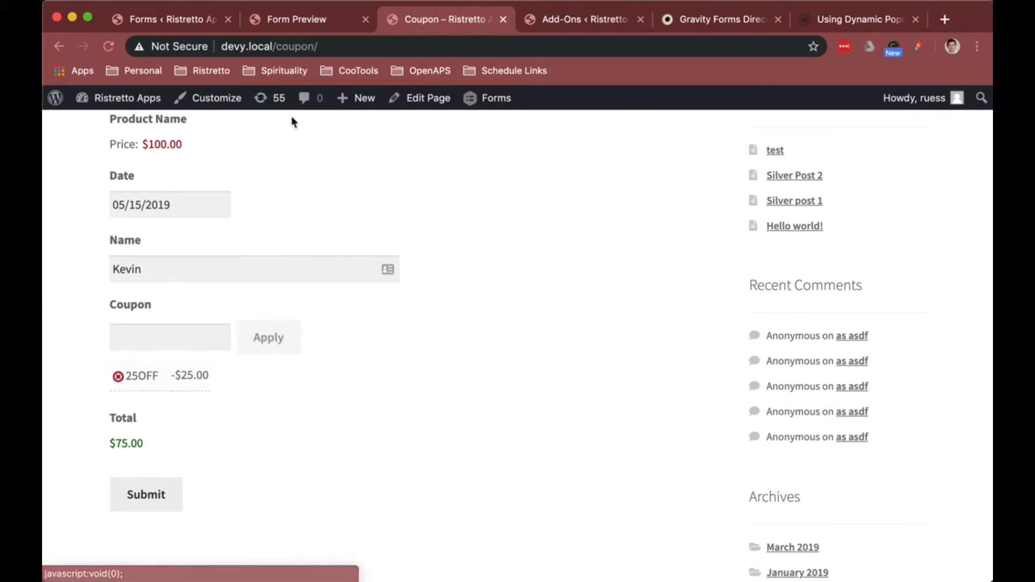
click(118, 376)
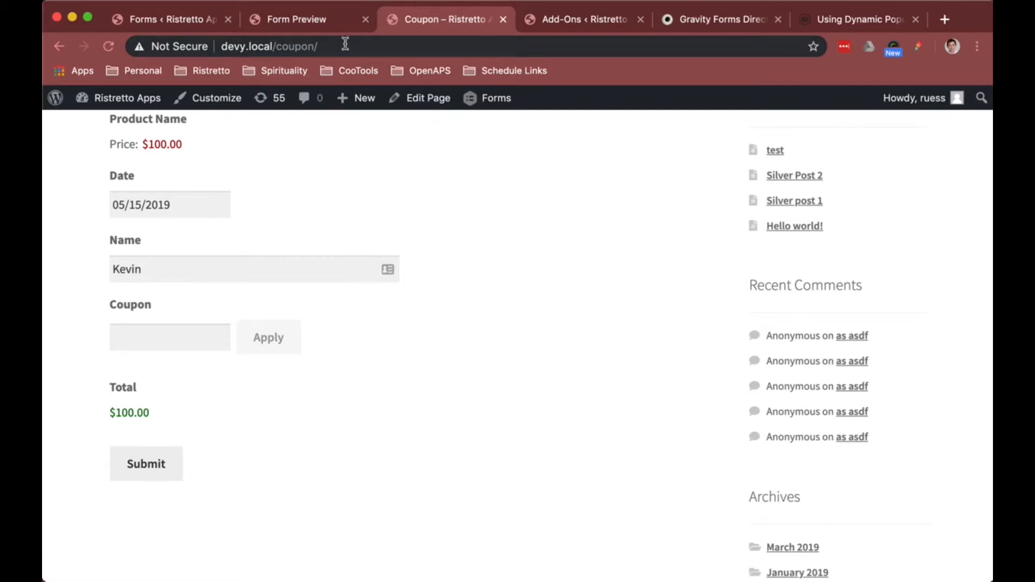
Step: Return to the form editor, open the form's Populate Coupons settings and add a new feed
click(192, 24)
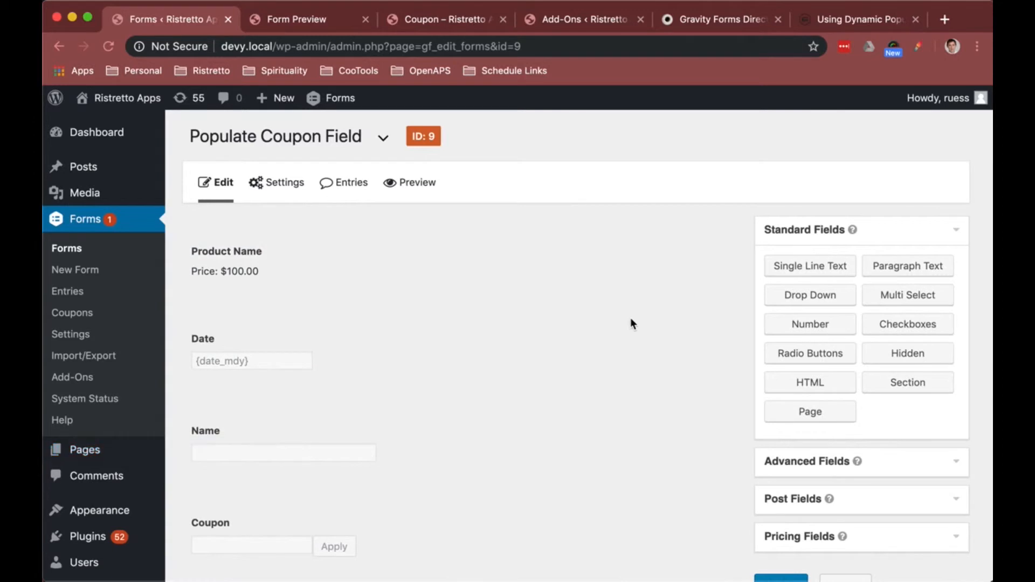
scroll(630, 319, down, 3)
scroll(631, 320, up, 2)
scroll(630, 318, up, 1)
mouse_move(289, 185)
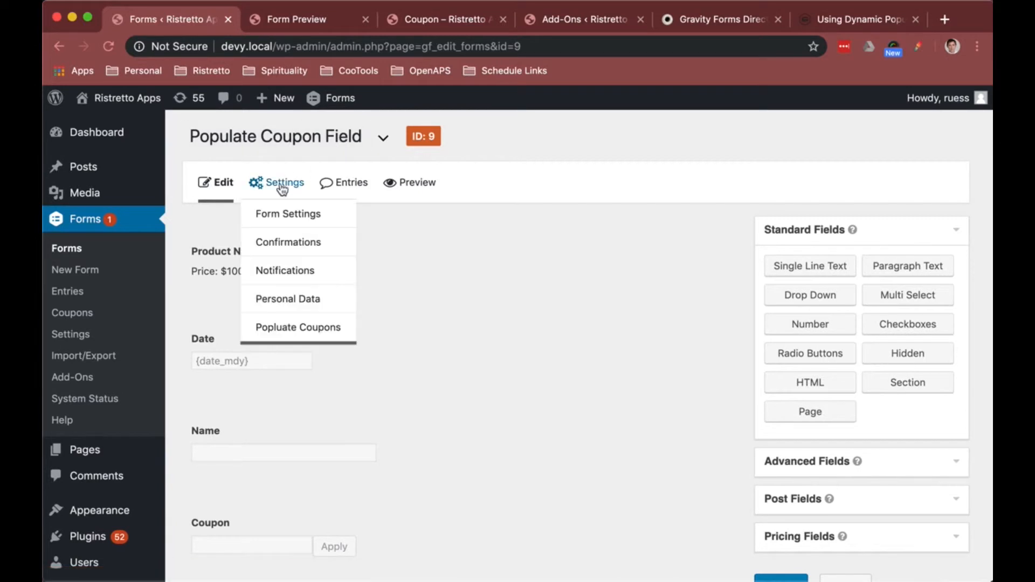
click(280, 330)
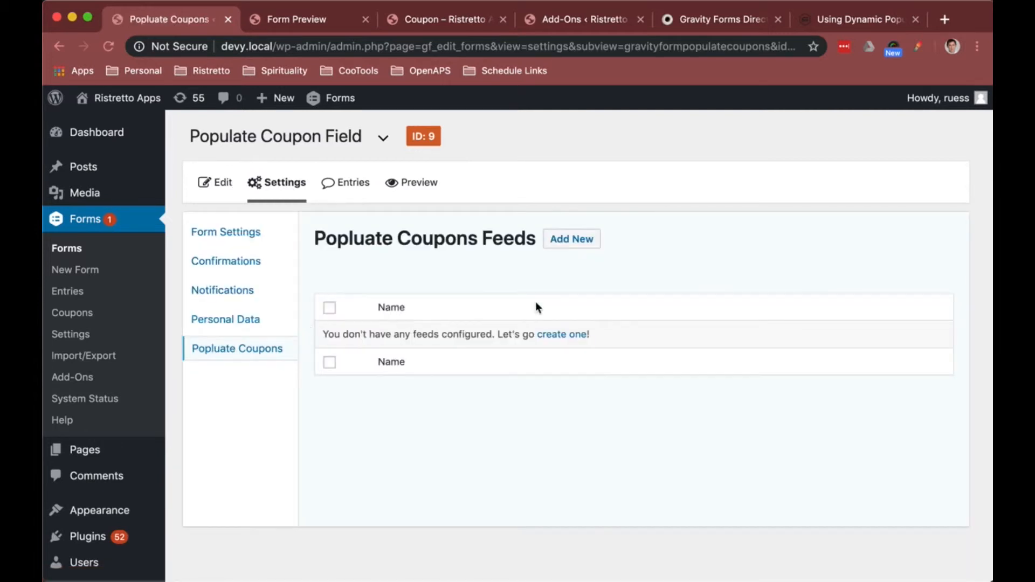
click(565, 240)
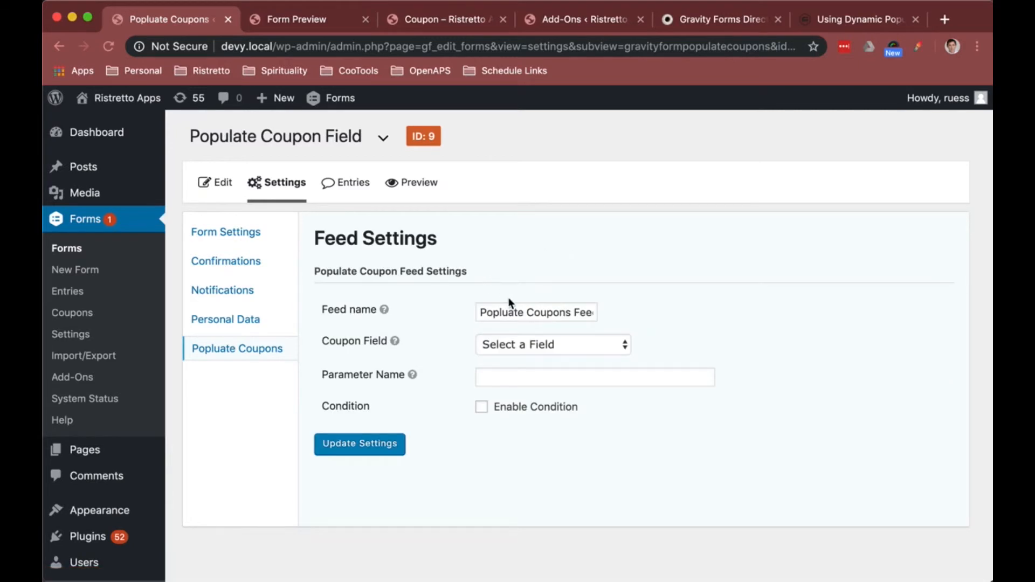
Step: Set the feed's Coupon Field to Coupon
click(562, 344)
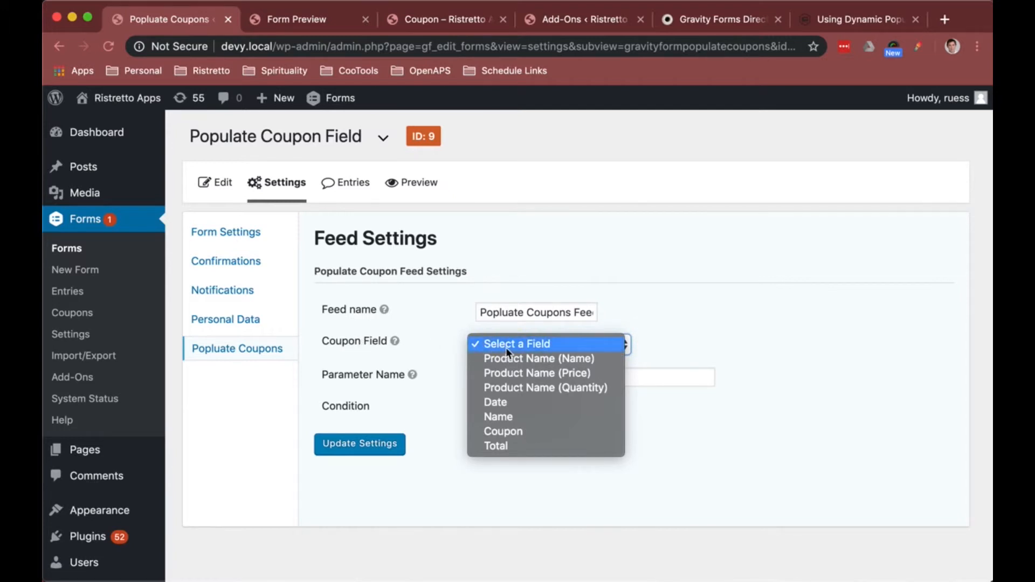
click(524, 434)
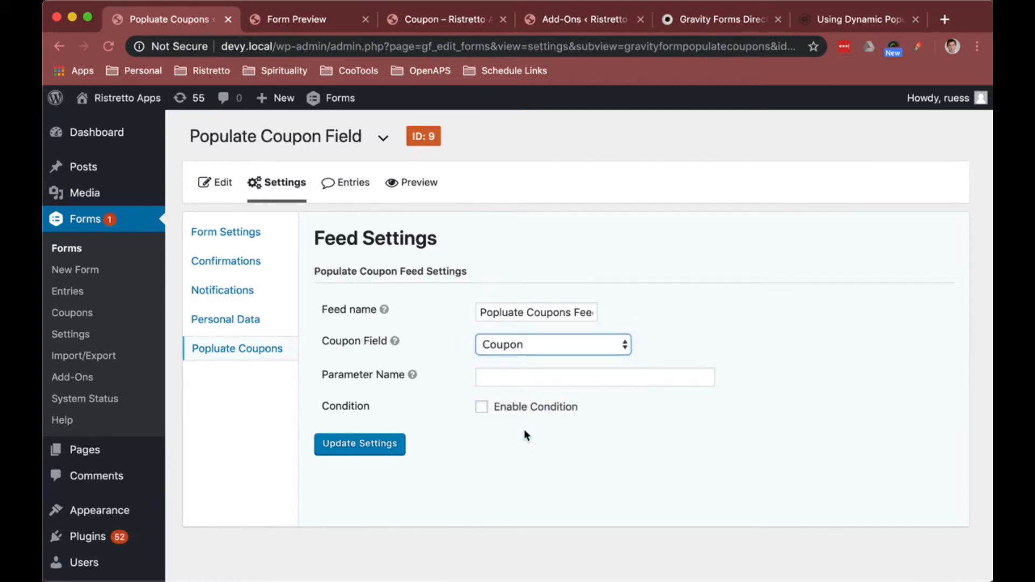
click(509, 350)
click(509, 350)
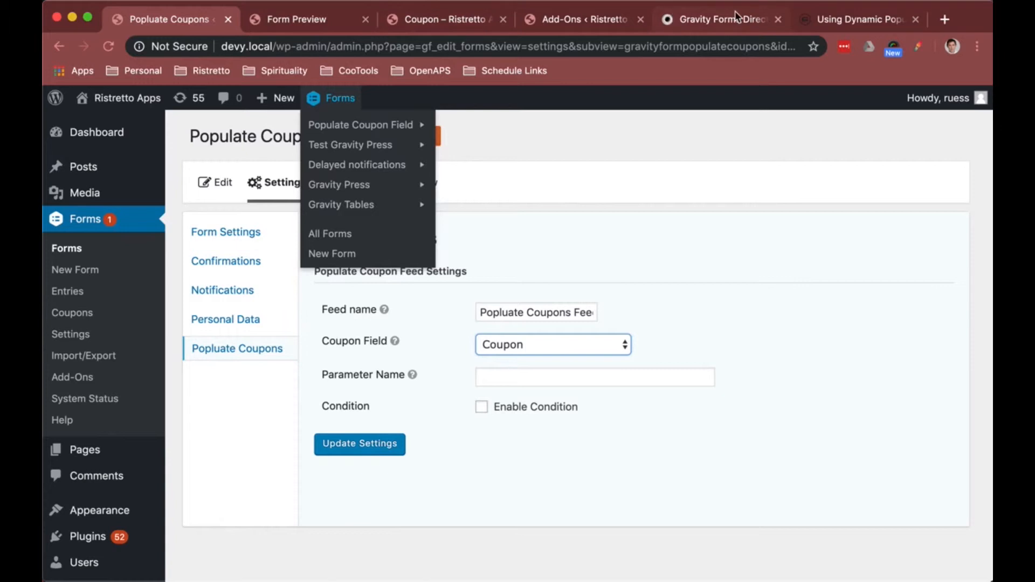
Step: Examine the Query String URL parameter example in the Gravity Forms dynamic population documentation
click(848, 21)
click(523, 271)
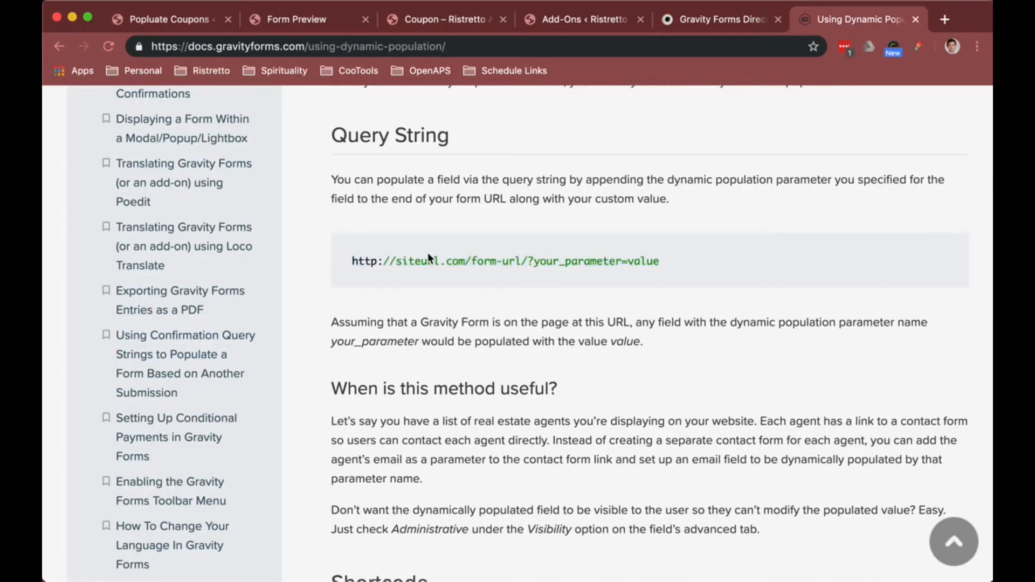
drag(668, 260, 354, 263)
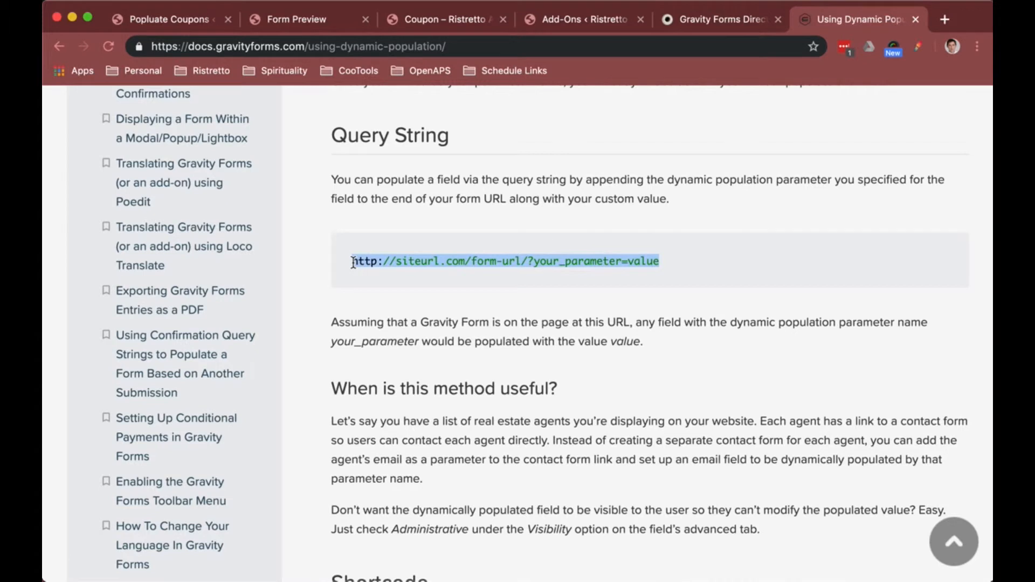
click(526, 261)
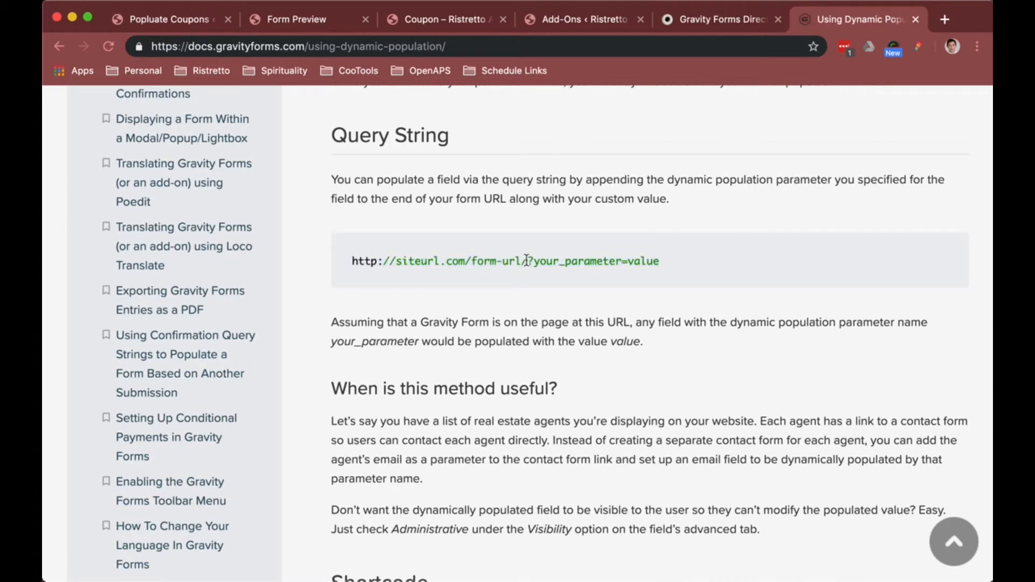
drag(527, 261, 638, 262)
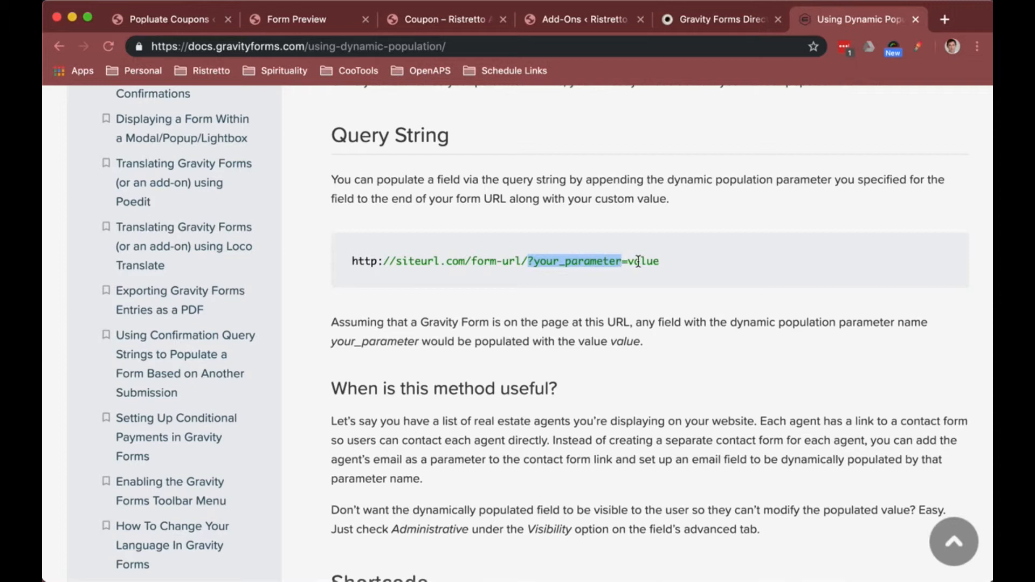
double_click(639, 261)
double_click(647, 261)
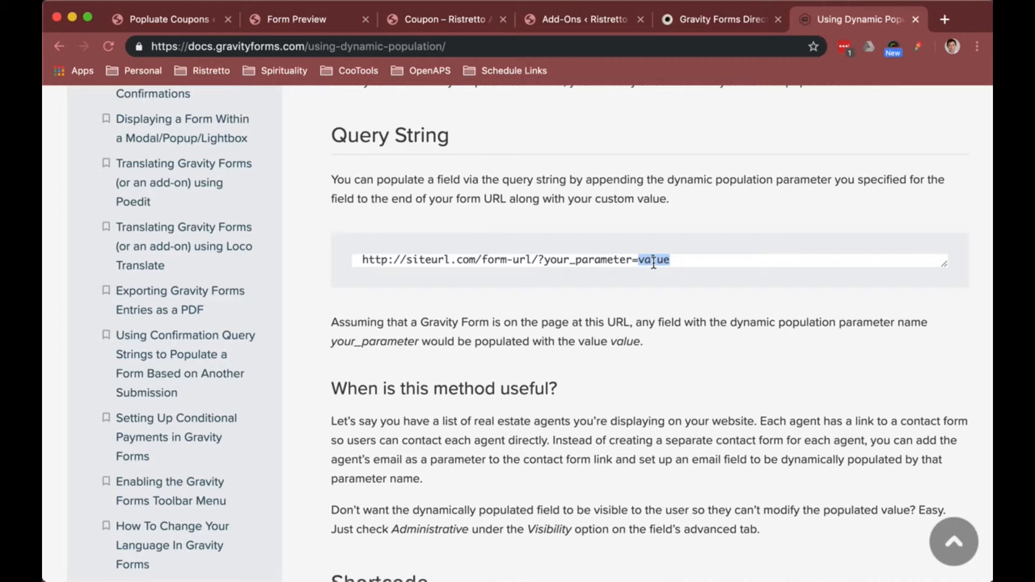
double_click(615, 262)
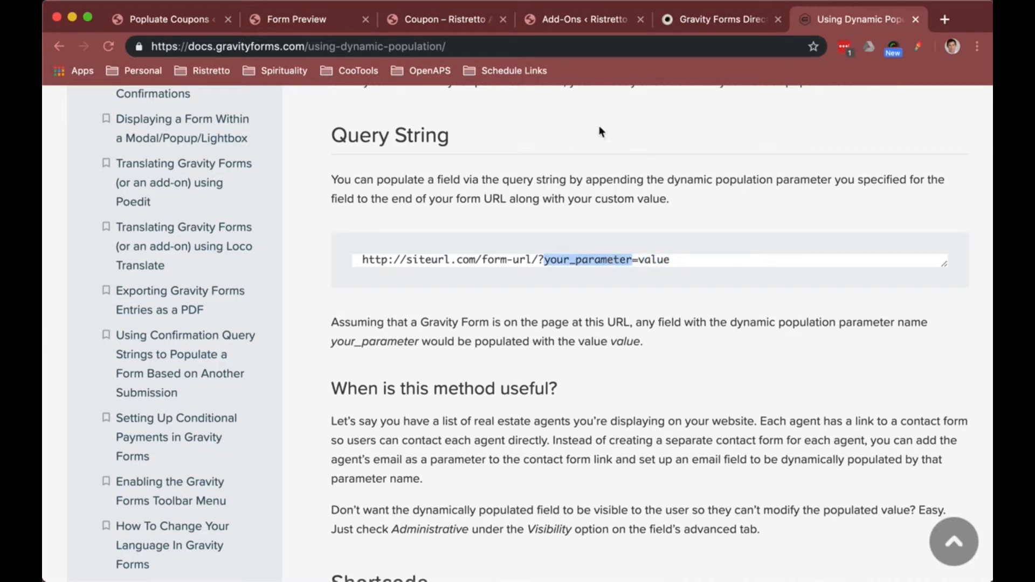
Step: Set the feed's Parameter Name to mycoupon and save the feed settings
click(430, 22)
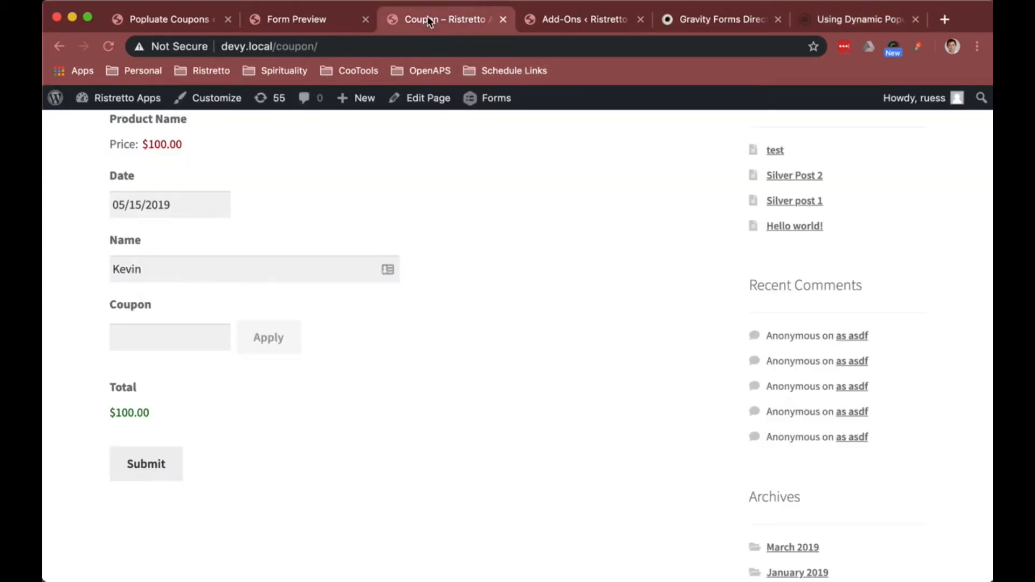
click(183, 20)
click(521, 379)
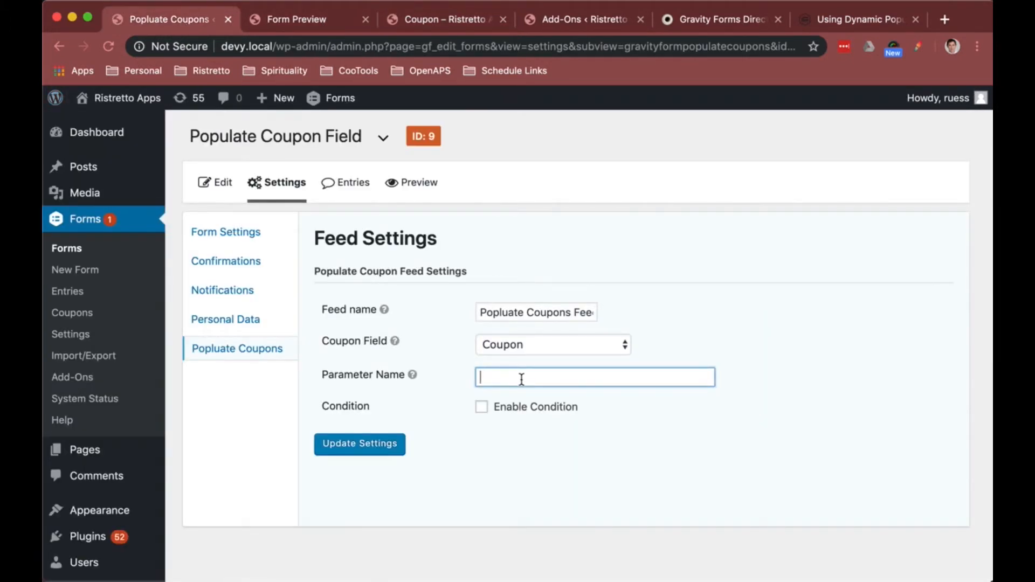
text(coupon)
key(super+a)
text(mycoupon)
key(super+a)
text(yourcopuoupon)
key(super+a)
text(mycoupon)
click(356, 446)
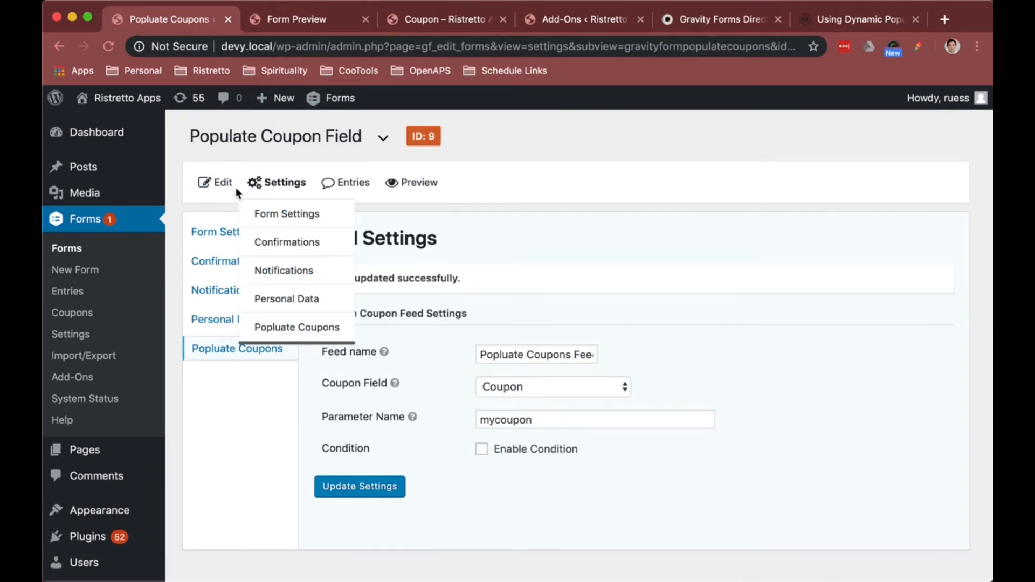
Step: Open the form editor and view the Coupon field's advanced settings
click(216, 182)
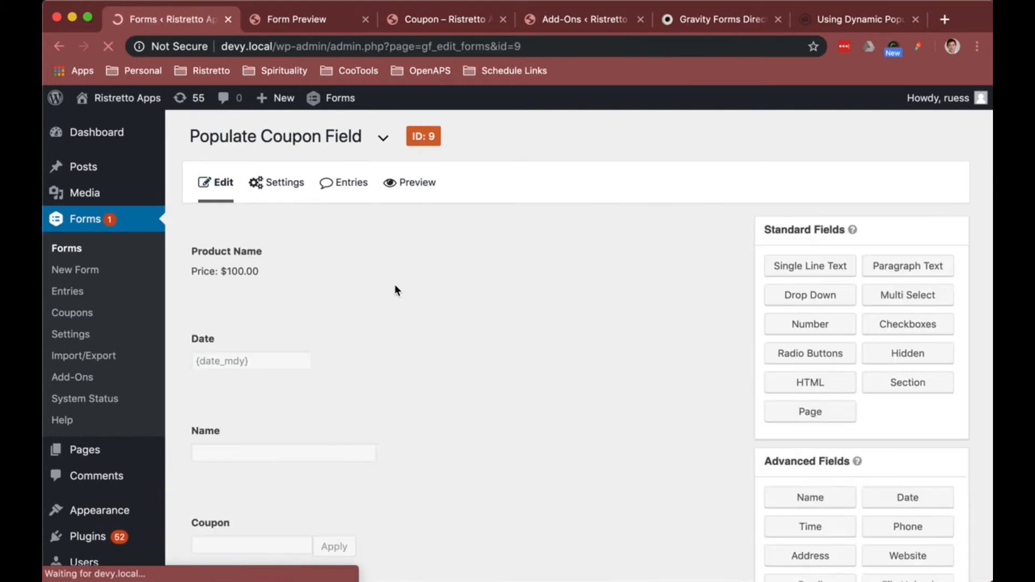
scroll(402, 323, down, 4)
click(366, 401)
scroll(368, 399, down, 2)
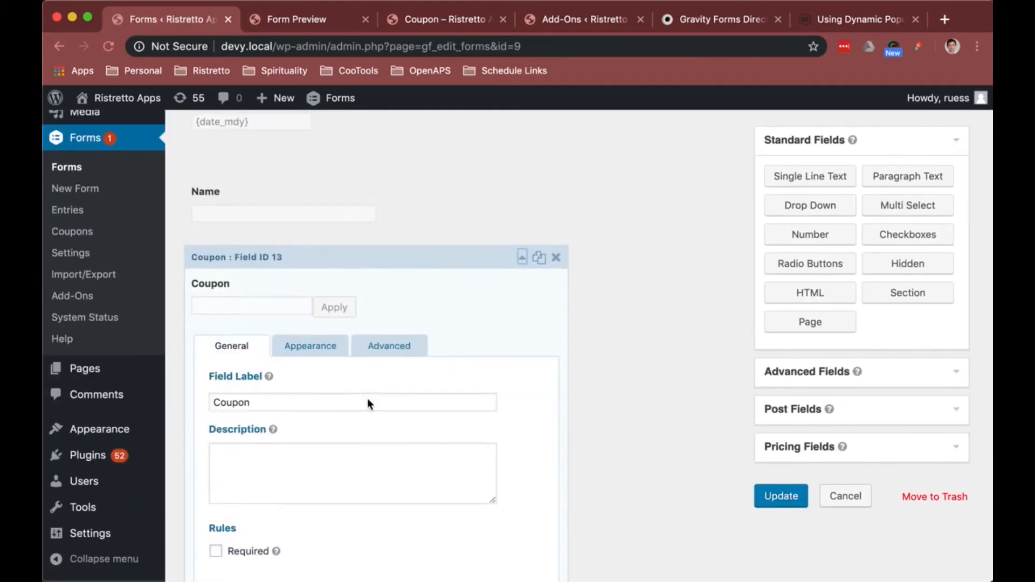
click(380, 284)
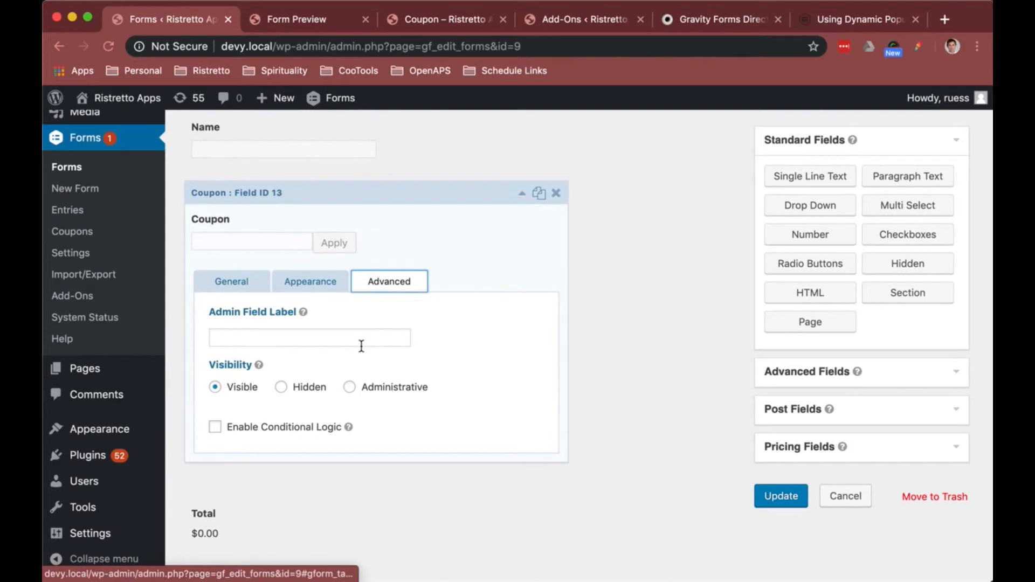
Step: Try enabling dynamic population with the parameter name mycoupon on the Name field
click(393, 144)
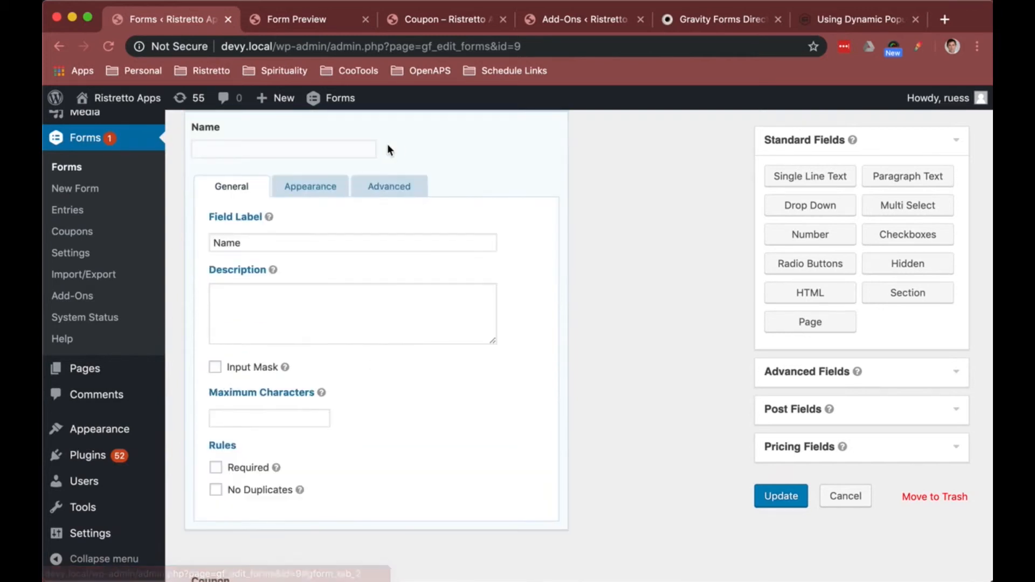
click(387, 189)
click(248, 414)
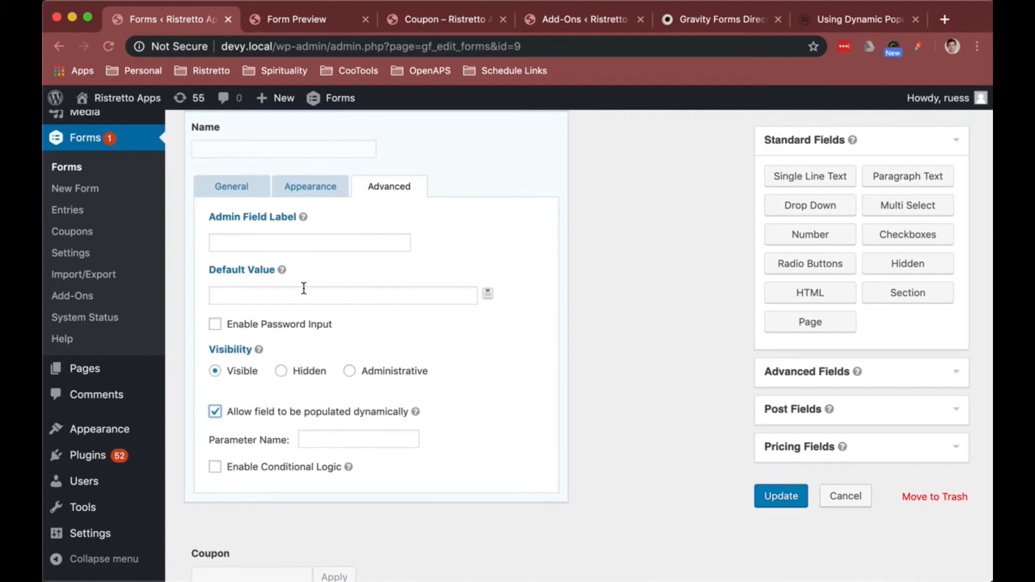
click(332, 441)
text(co)
key(BackSpace)
key(BackSpace)
text(mycoupon)
double_click(335, 437)
key(BackSpace)
click(260, 412)
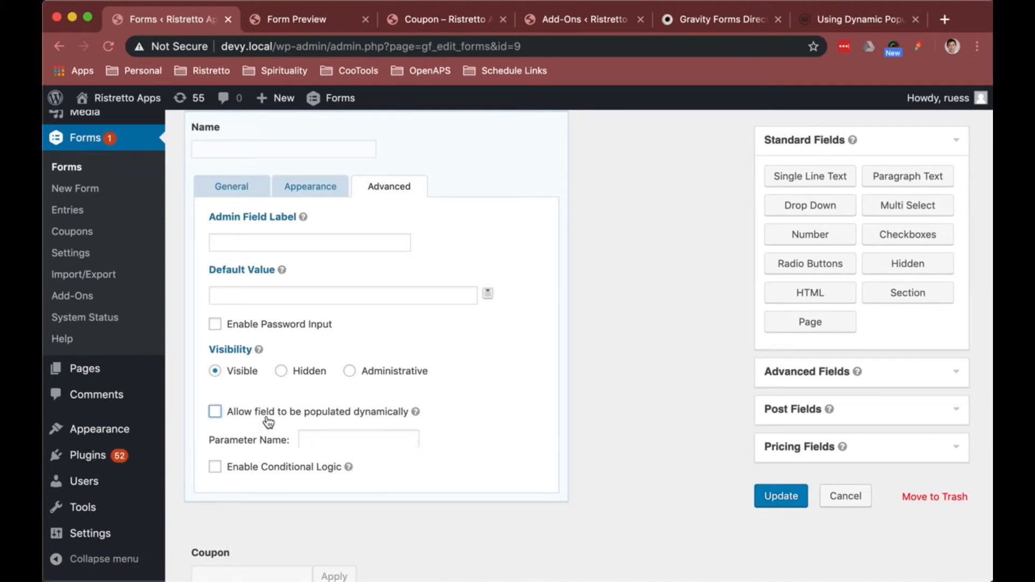
Step: Inspect the Coupon field's advanced settings and back out of leaving the form editor
click(344, 503)
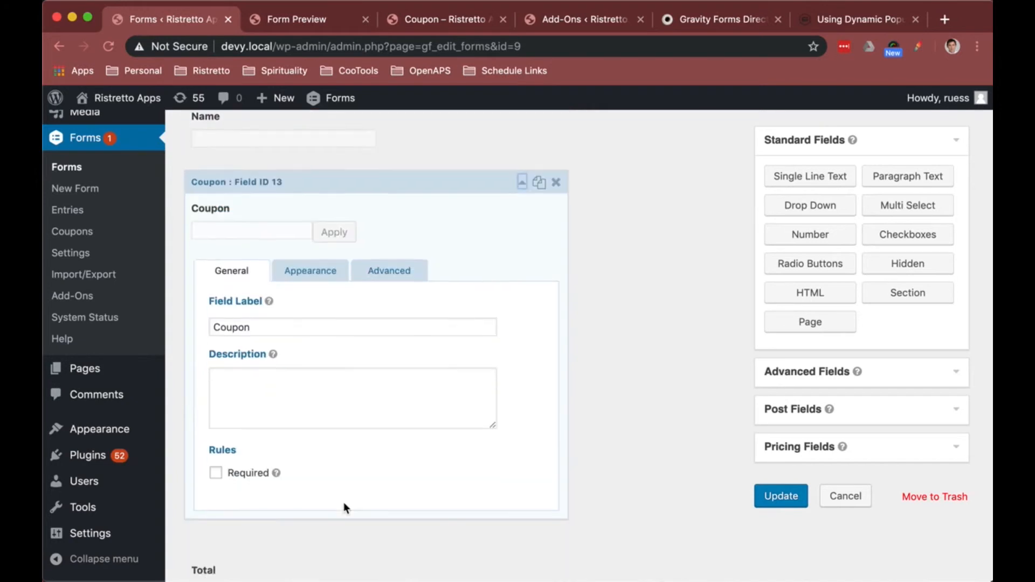
click(379, 188)
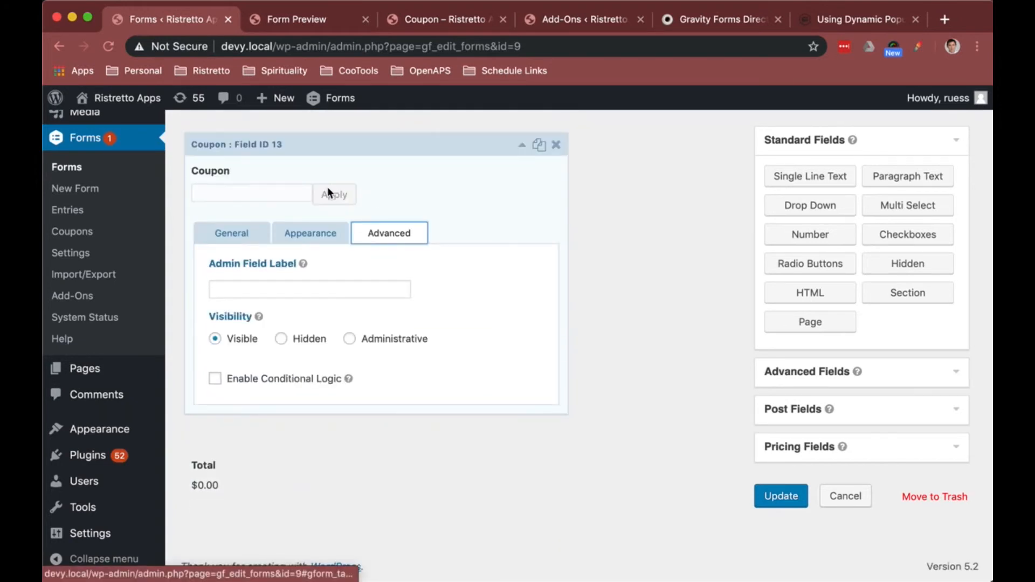
scroll(286, 210, up, 5)
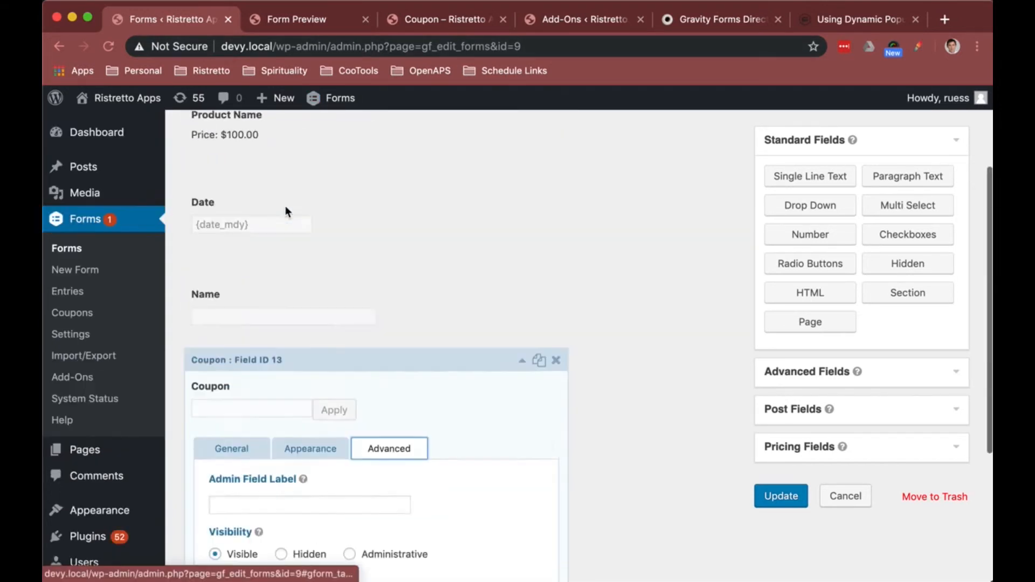
mouse_move(277, 124)
click(280, 269)
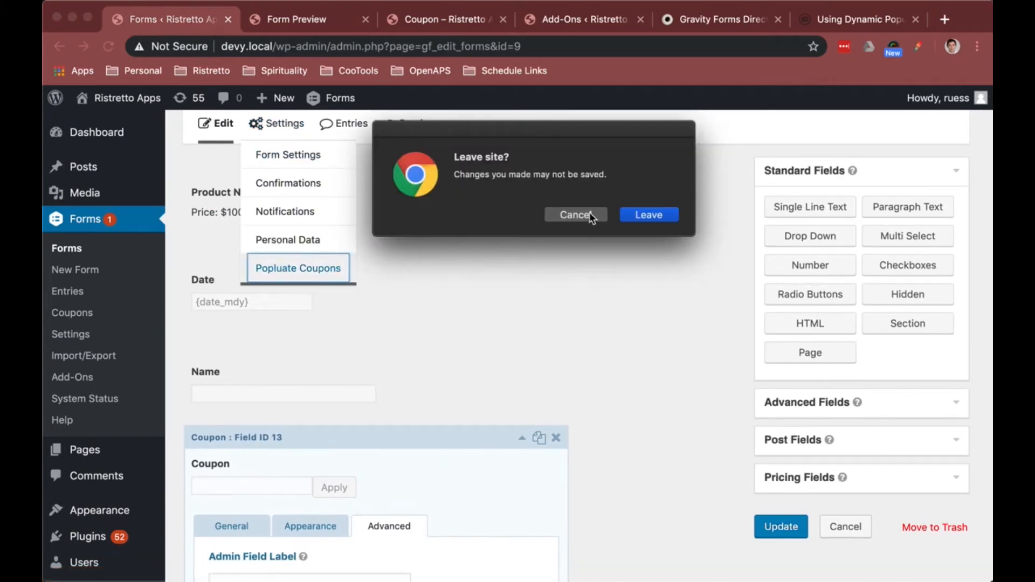
click(590, 214)
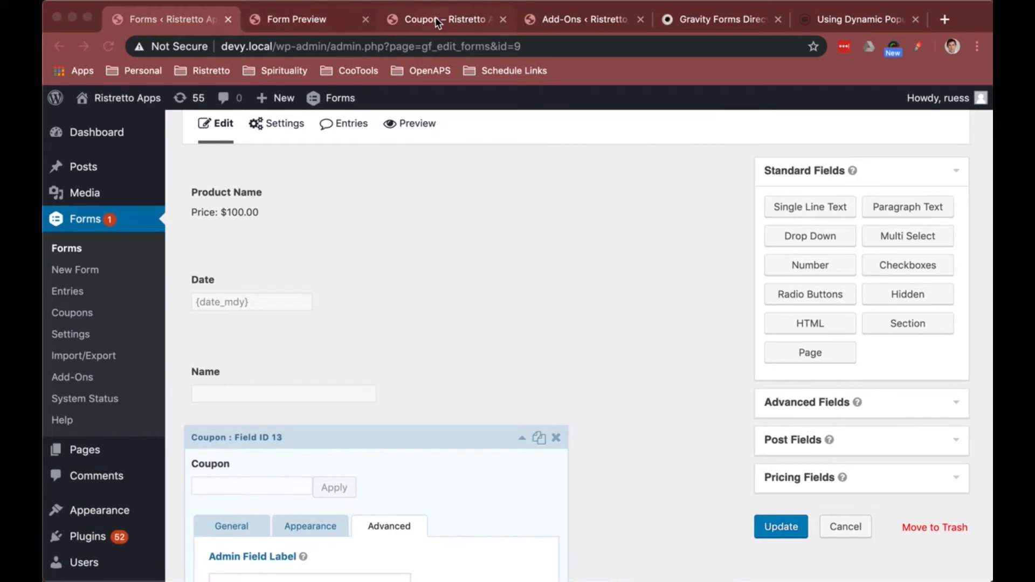
Step: Copy the ?your_parameter=value query string example from the dynamic population documentation
click(862, 20)
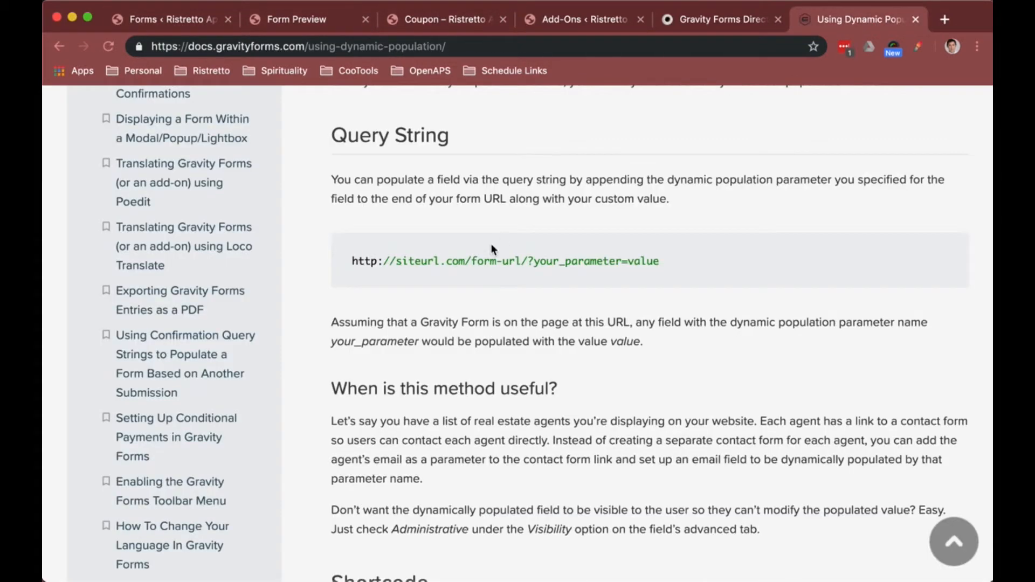
drag(670, 261, 530, 263)
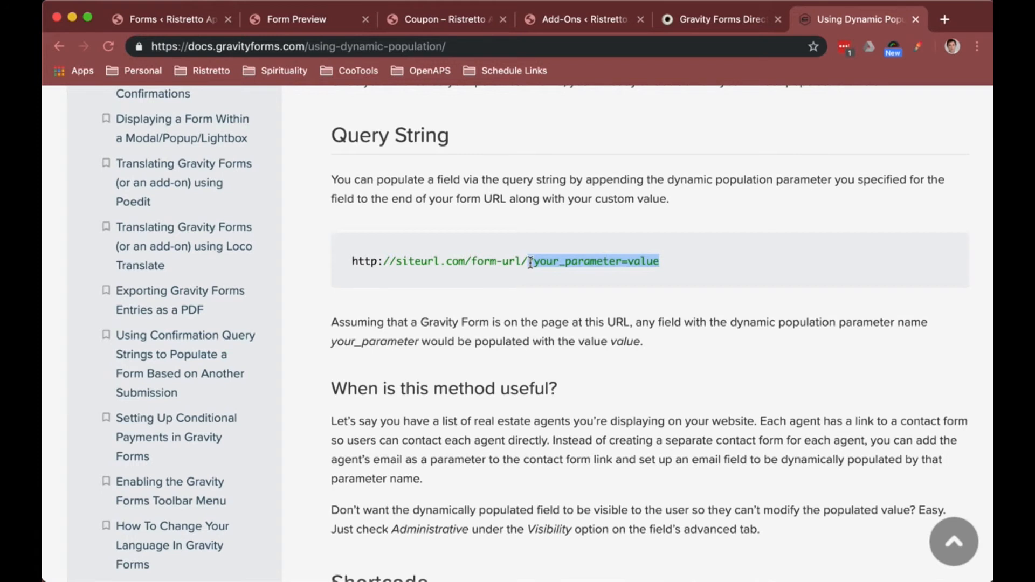
click(610, 262)
drag(660, 263, 406, 272)
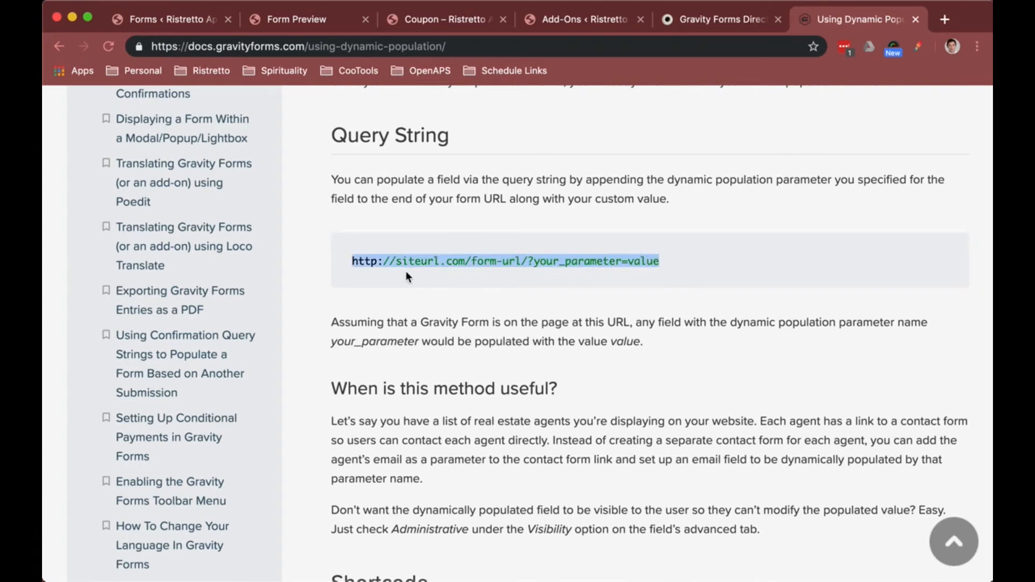
drag(664, 267, 527, 261)
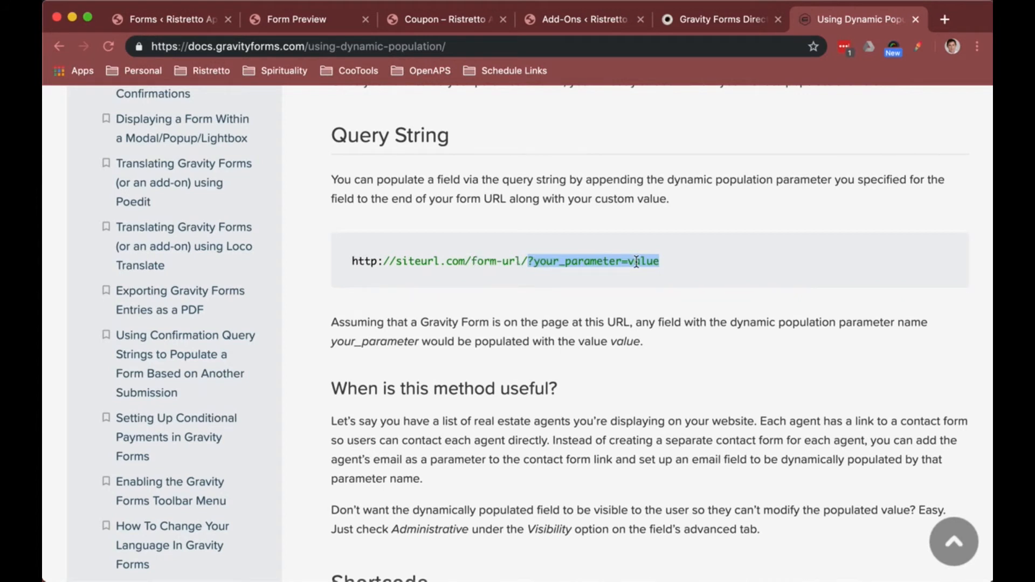
drag(664, 260, 526, 263)
key(super+c)
Step: Append the copied query string to the coupon page URL and replace your_parameter with mycoupon
click(460, 24)
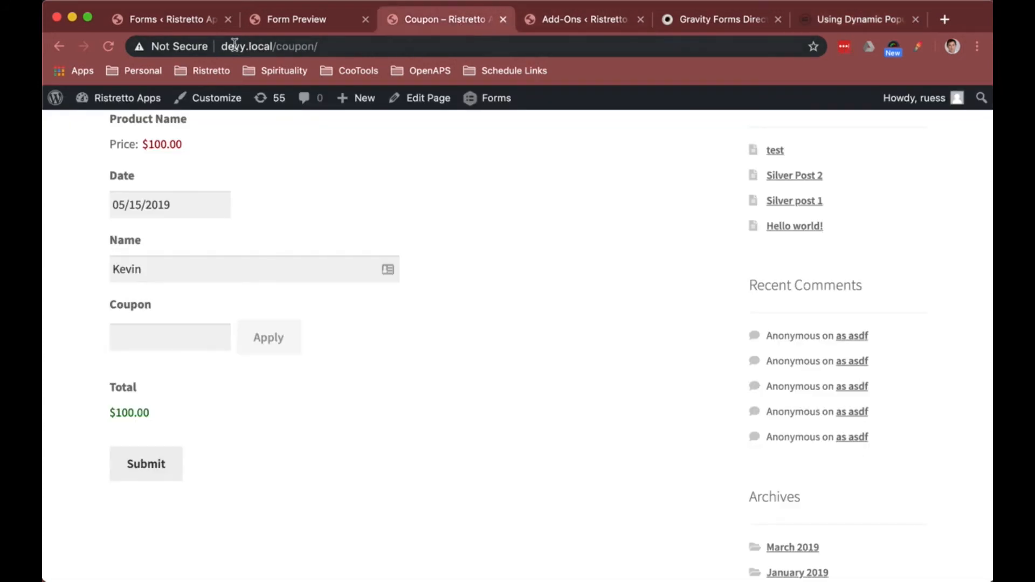
drag(222, 49, 273, 49)
click(277, 48)
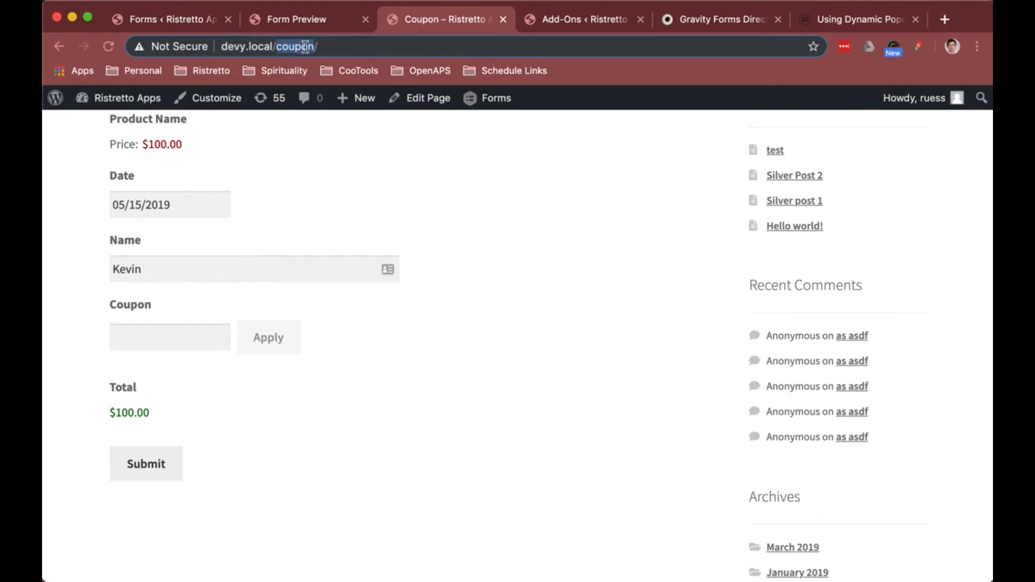
click(343, 49)
key(super+v)
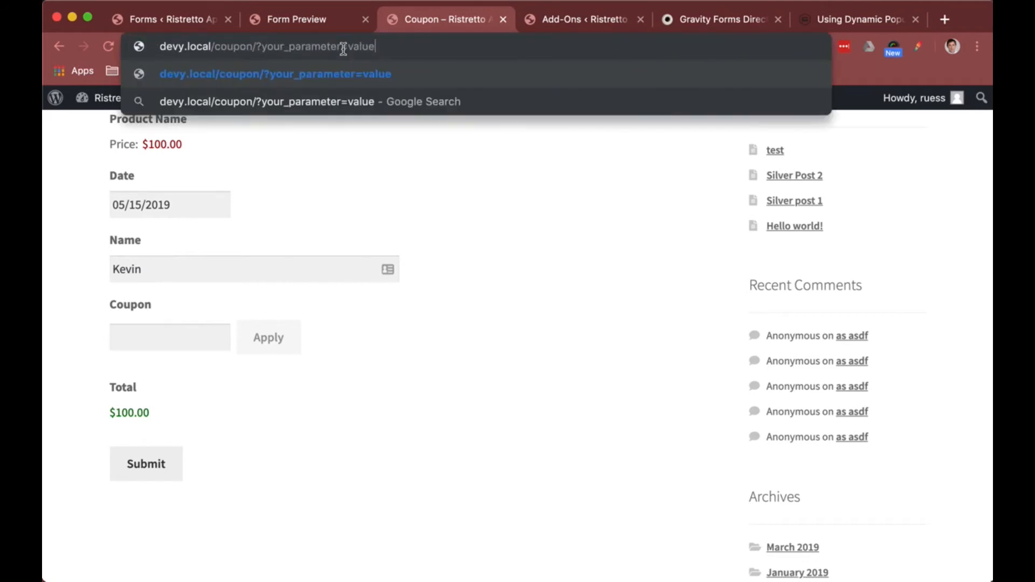
double_click(306, 47)
text(mycoup)
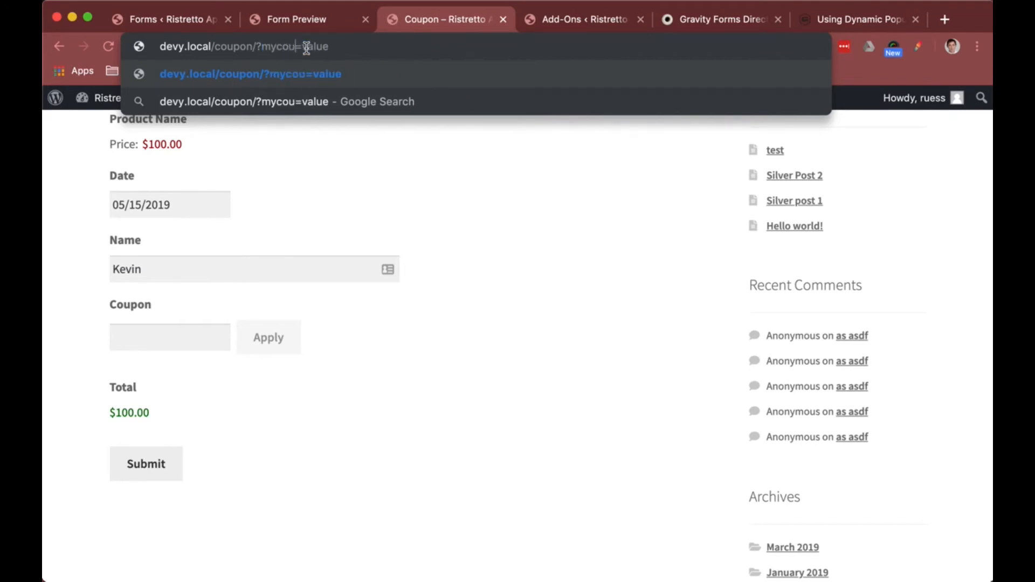
text(on)
double_click(333, 46)
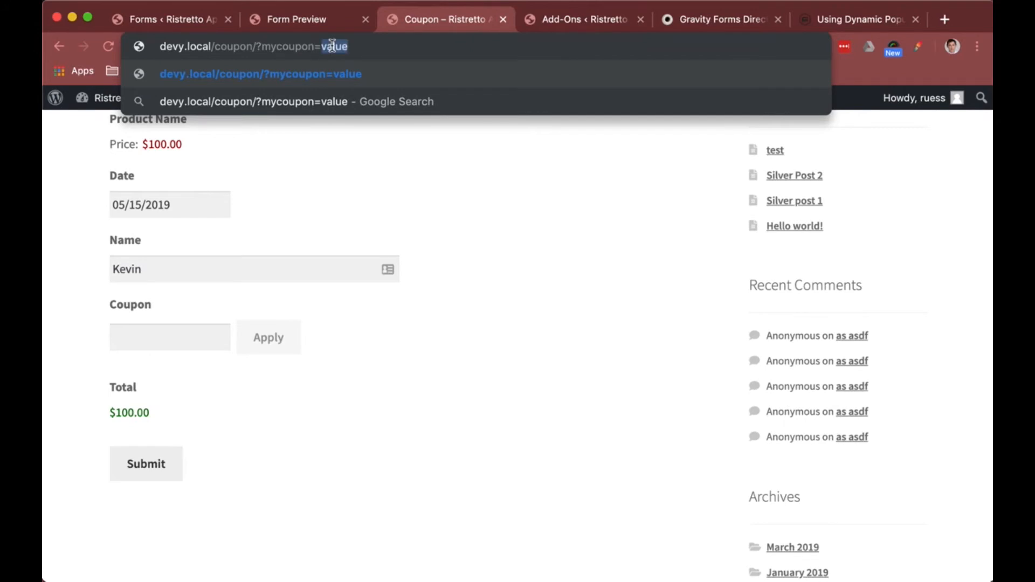
Step: Open the 25OFF coupon feed from the Coupons list and copy its coupon code
click(173, 19)
click(84, 317)
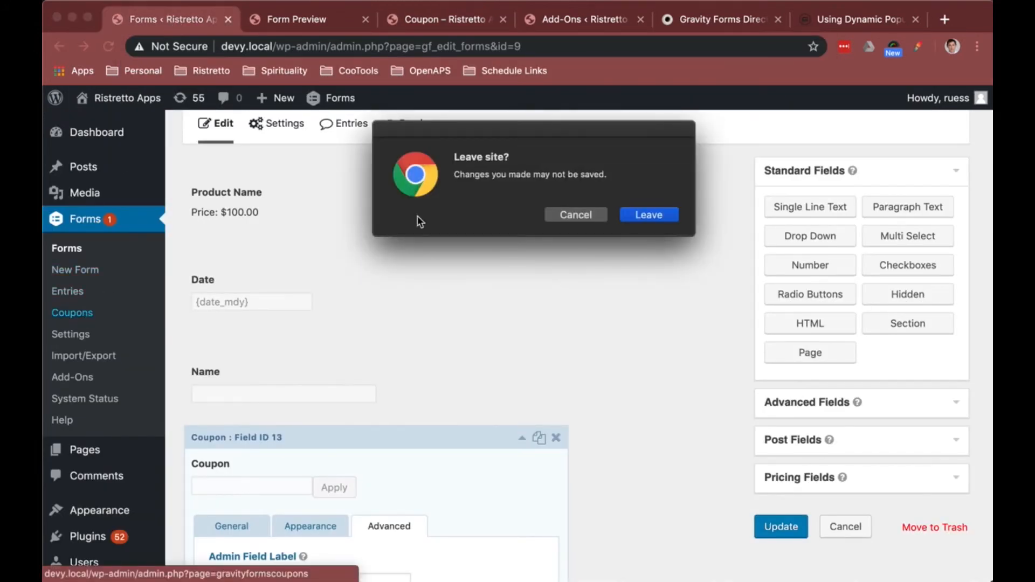
click(561, 210)
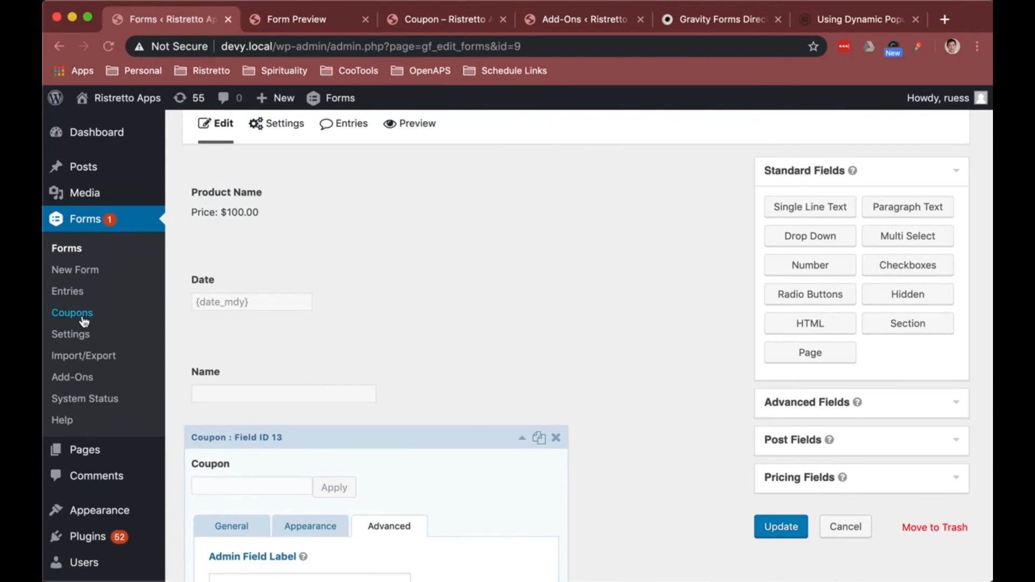
click(82, 318)
click(658, 216)
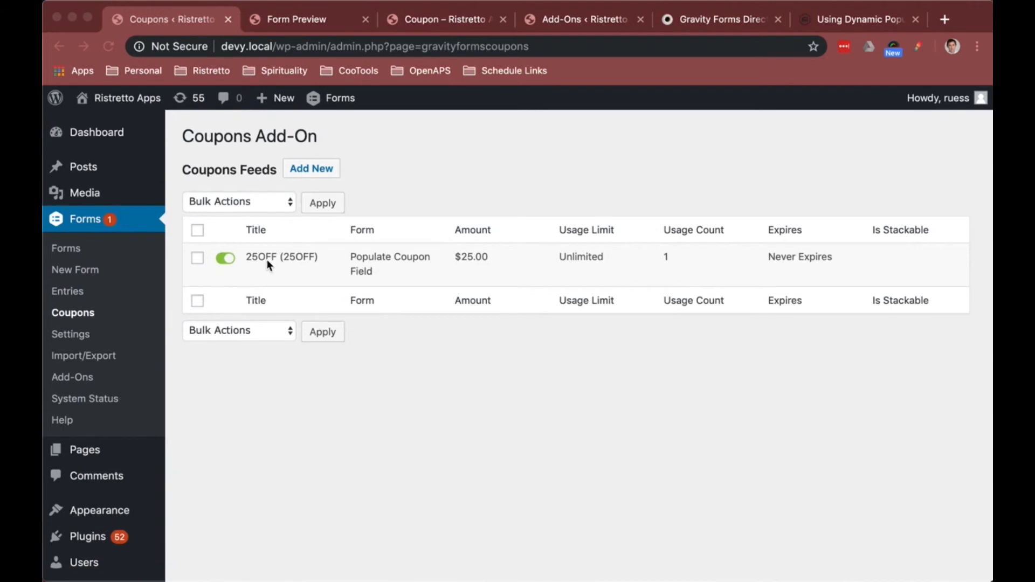
click(253, 272)
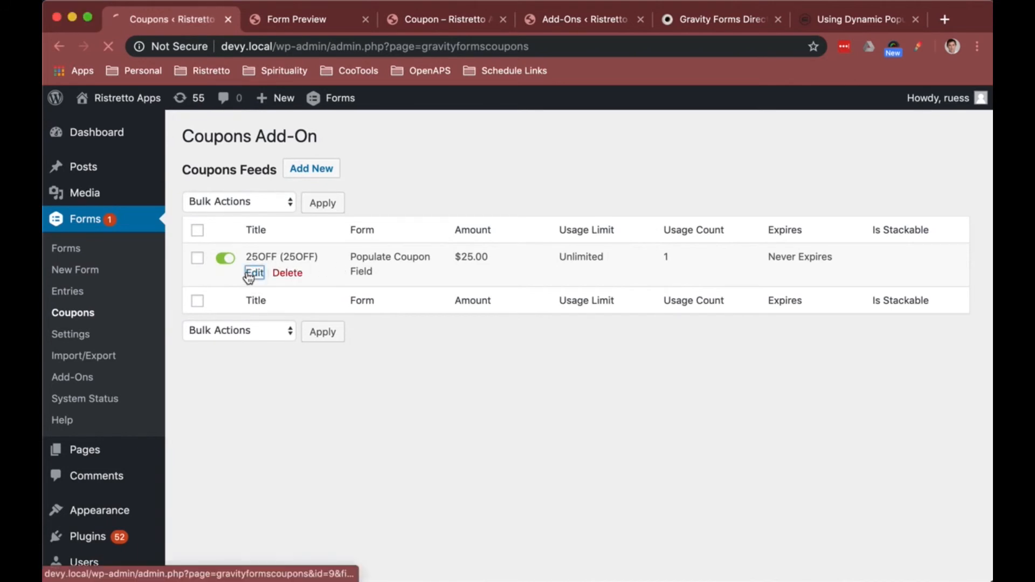
drag(383, 380, 364, 379)
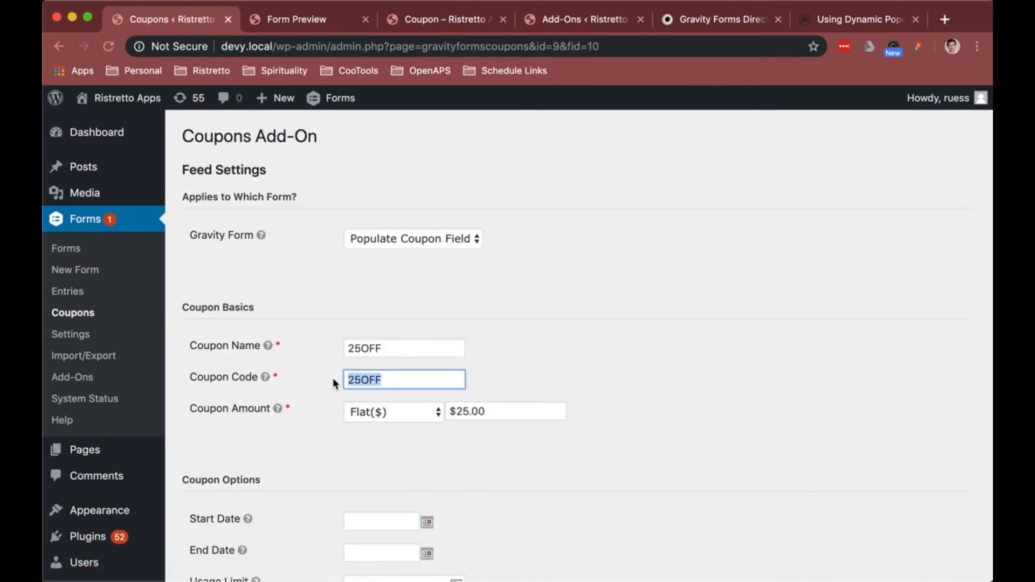
Step: Replace value with 25OFF in the coupon page URL and copy the full address
click(447, 17)
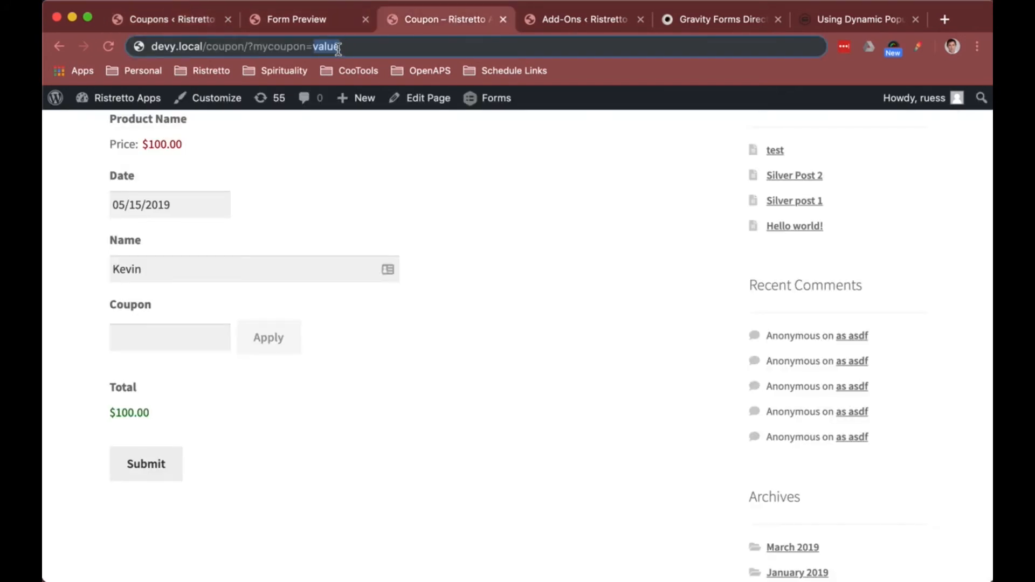
text(25OFF)
drag(357, 47, 157, 50)
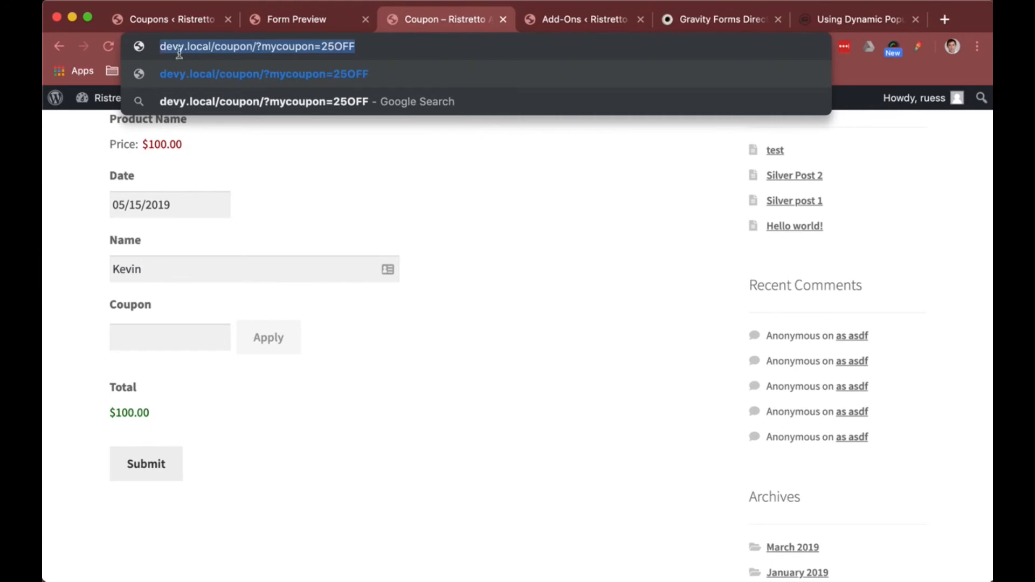
right_click(180, 52)
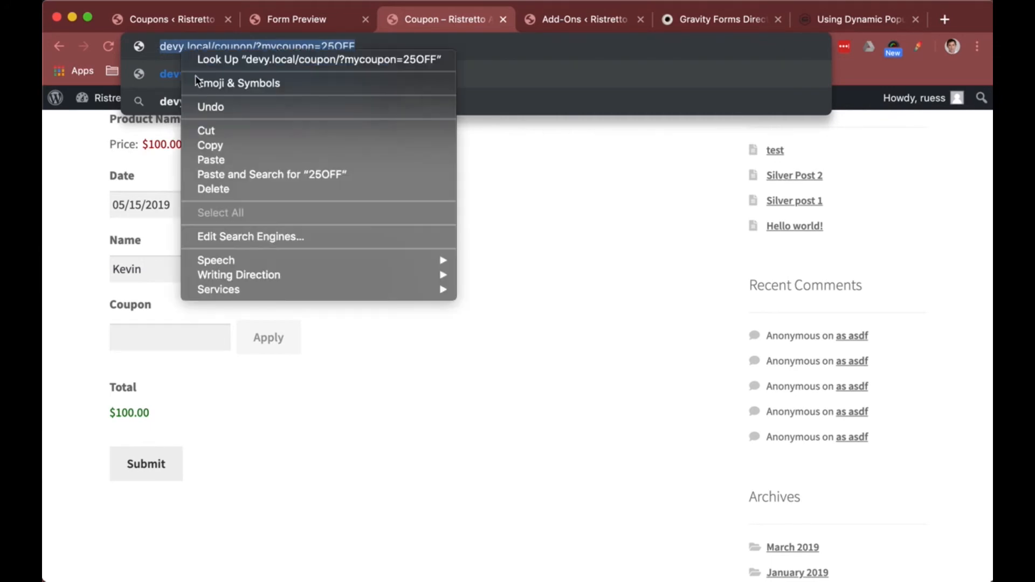
click(221, 141)
Step: Load the coupon page with the new URL and remove the applied 25OFF coupon from the form
click(383, 147)
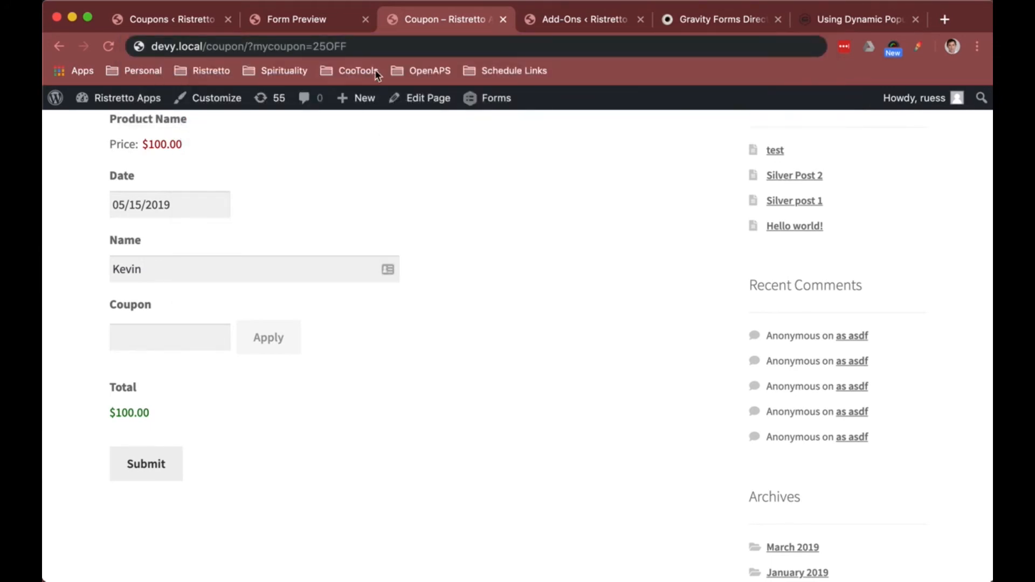
click(393, 47)
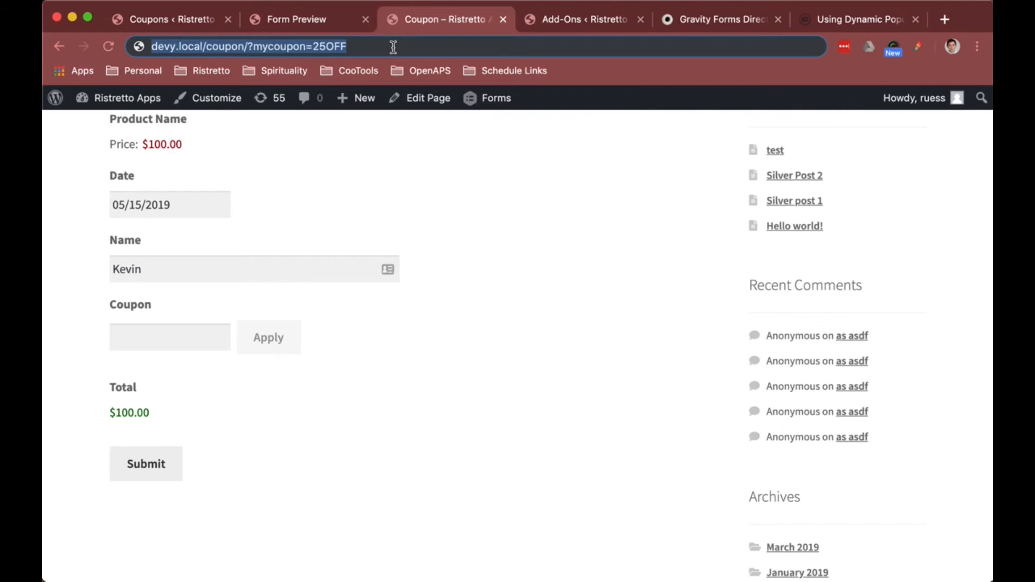
key(Return)
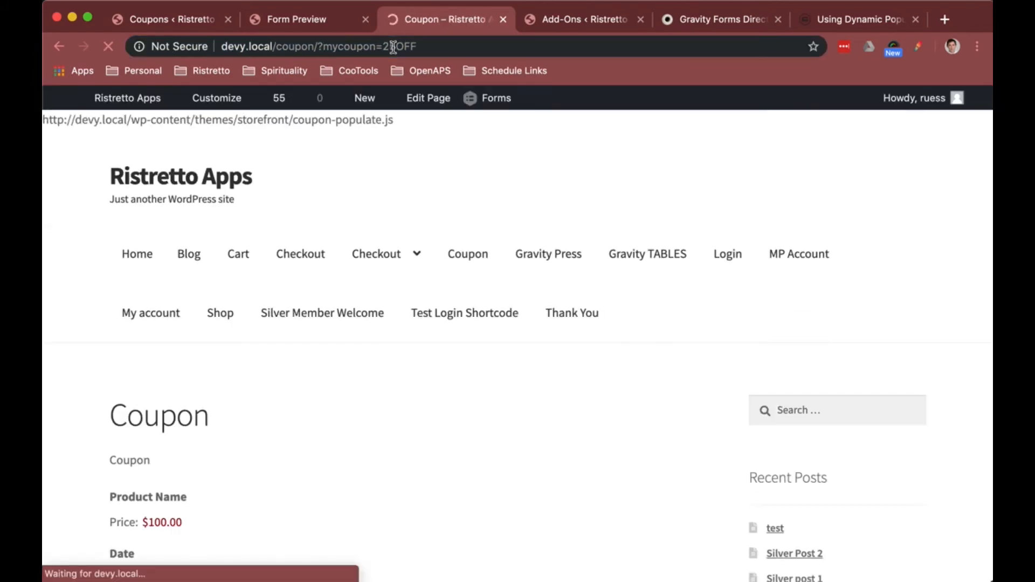
scroll(359, 303, down, 5)
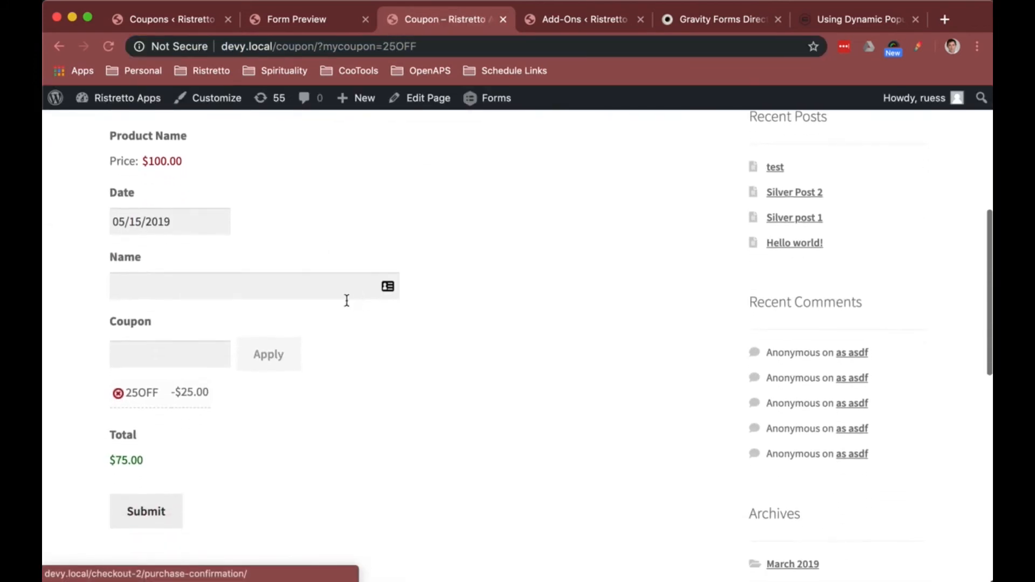
click(119, 396)
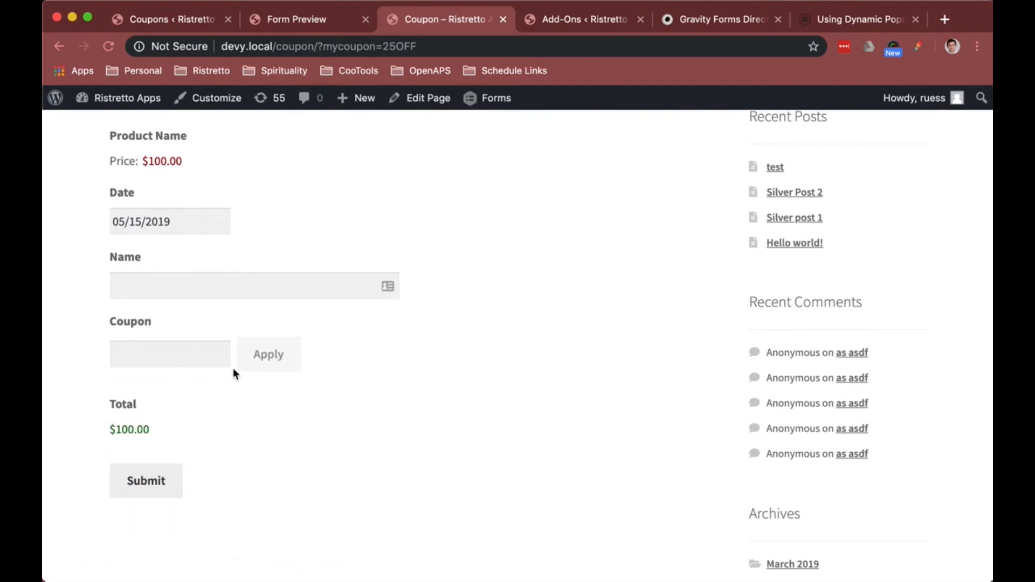
Step: Test the copied coupon URL in a new incognito window, then close that window
key(super+shift+n)
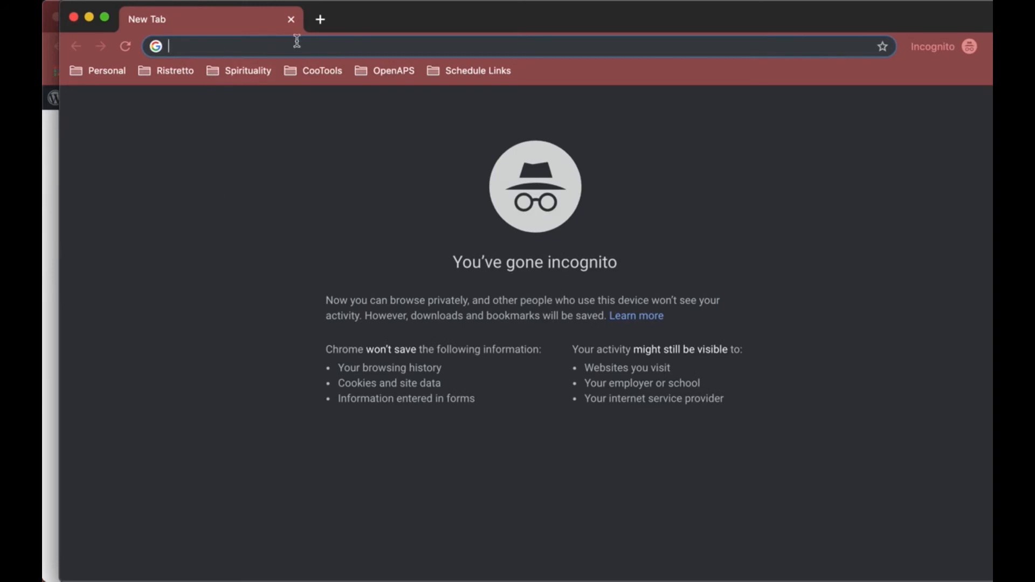
key(super+v)
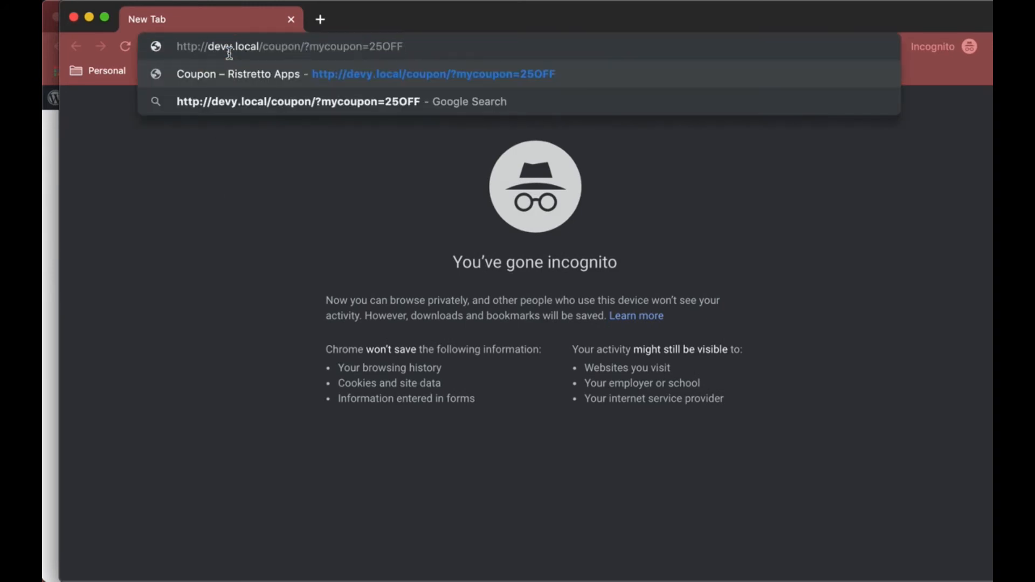
key(Return)
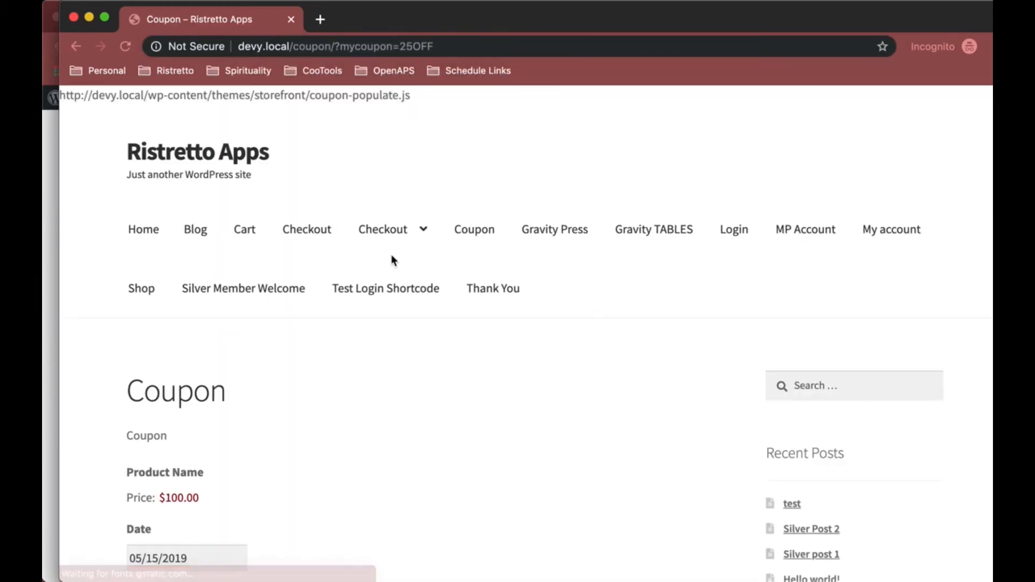
scroll(391, 259, down, 7)
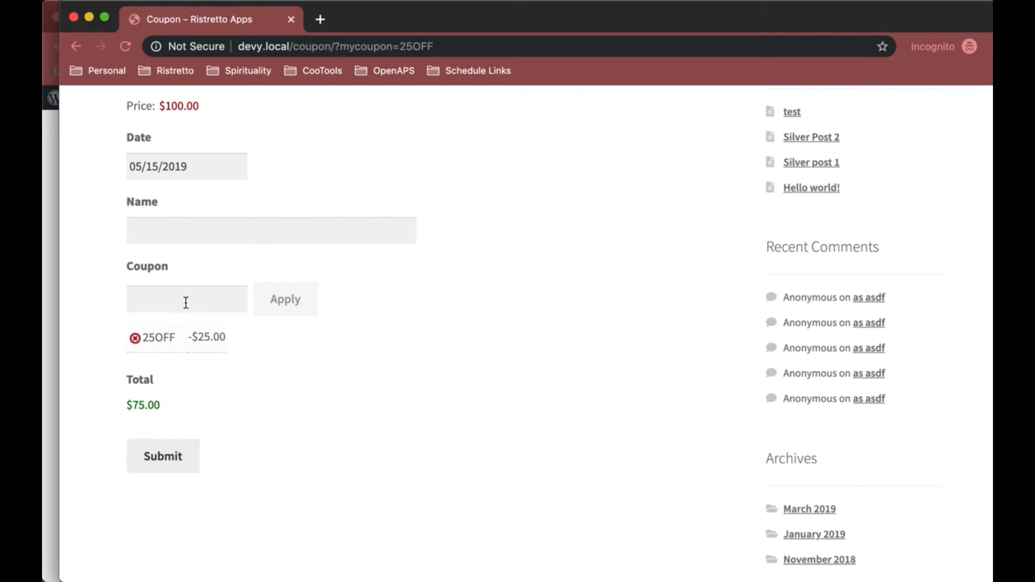
key(super+w)
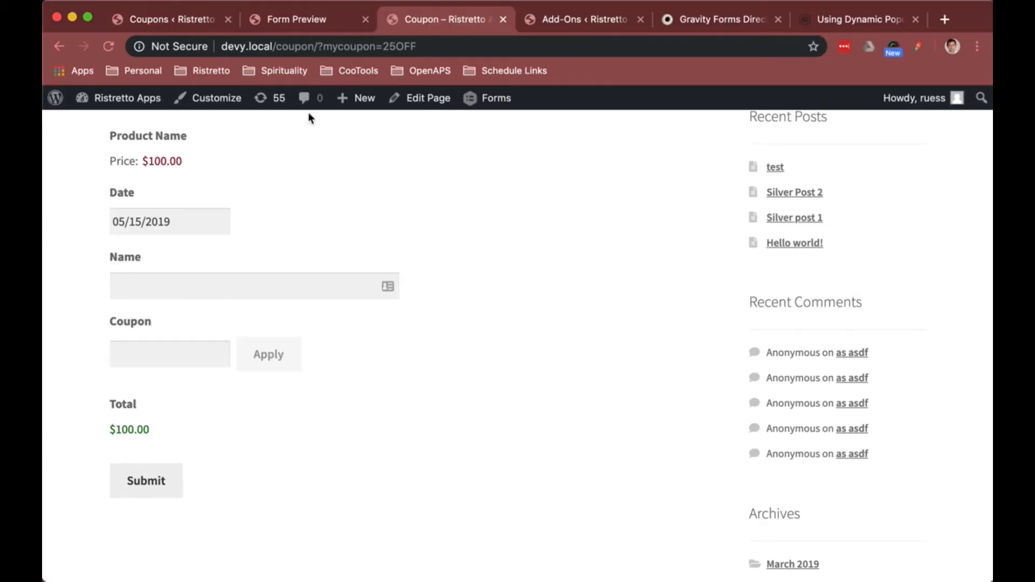
Step: Go back to the WordPress admin and open the Populate Coupon Field form for editing
click(199, 18)
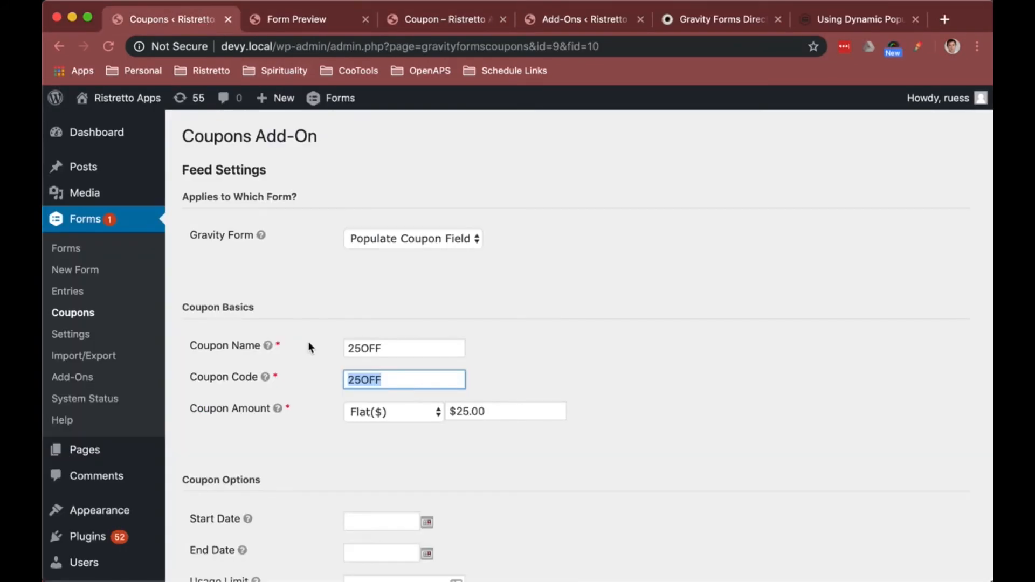
click(65, 248)
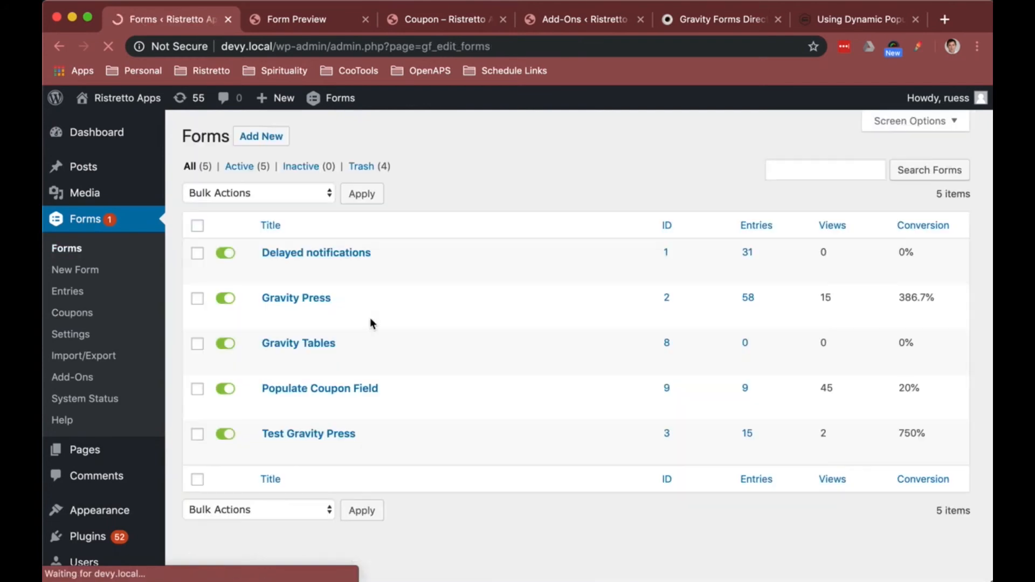
mouse_move(367, 391)
click(270, 407)
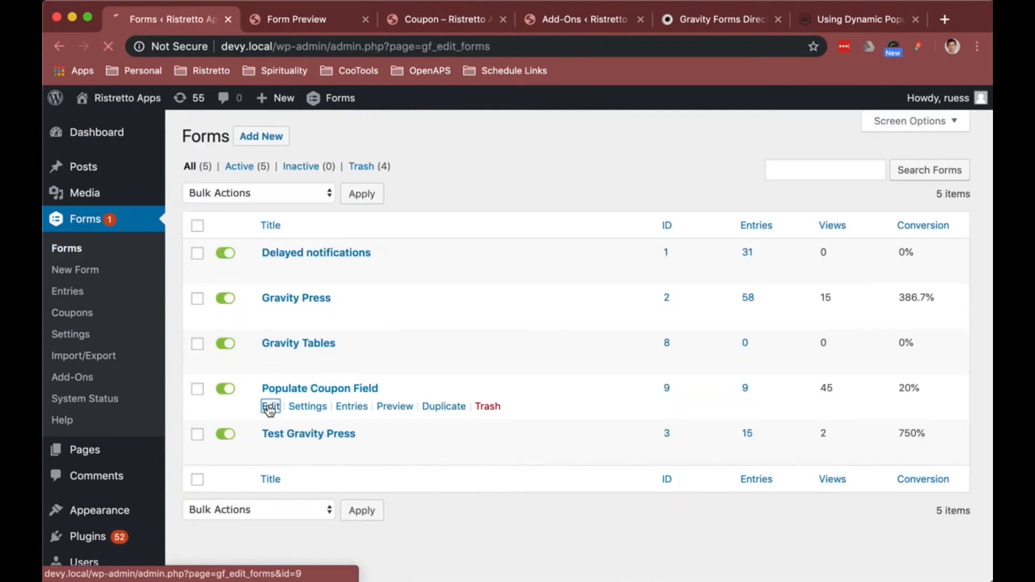
Step: Set the Coupon field's visibility to Hidden in its advanced settings and update the form
scroll(275, 388, down, 3)
click(281, 363)
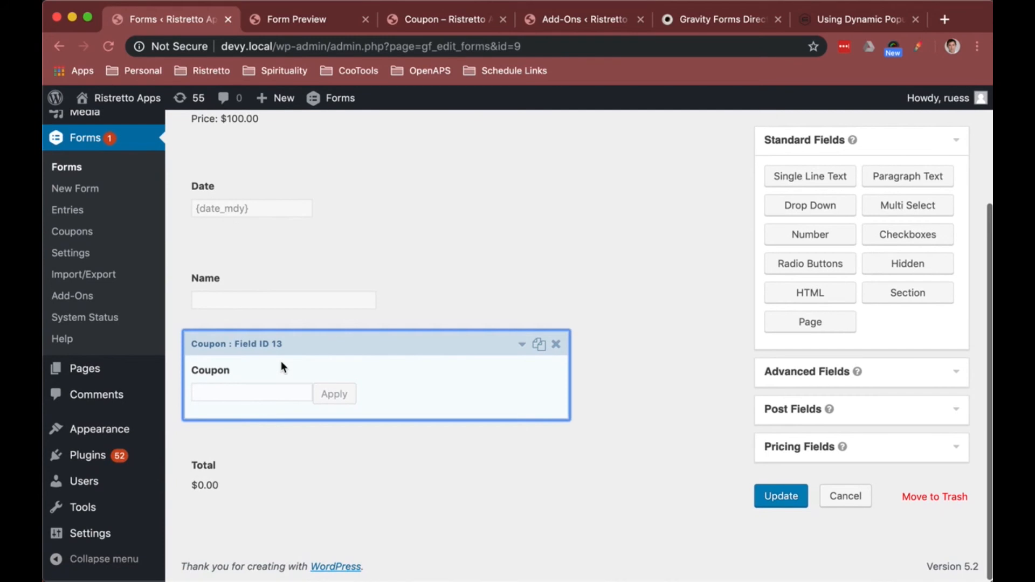
click(392, 432)
scroll(393, 431, down, 3)
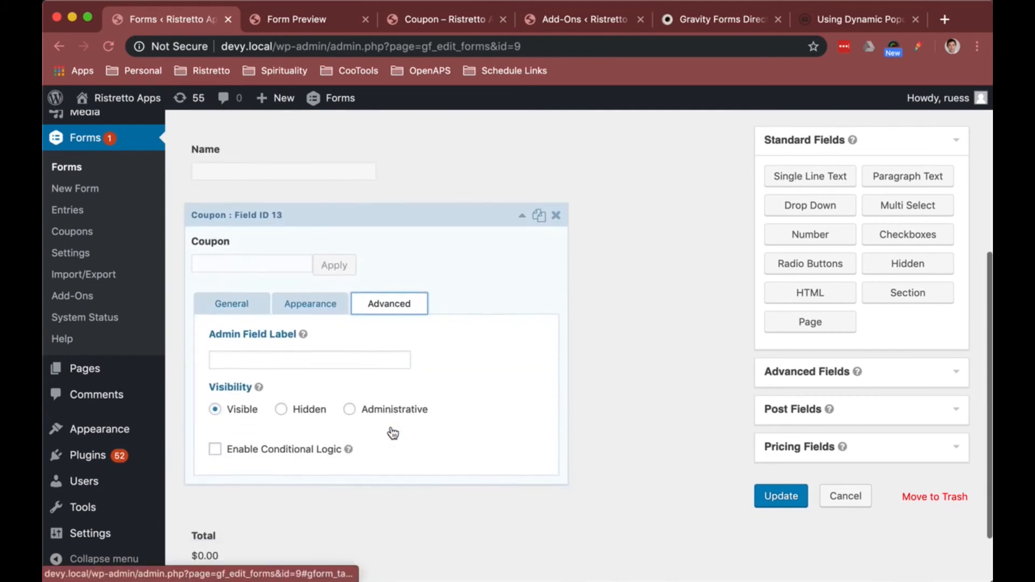
click(308, 392)
click(776, 496)
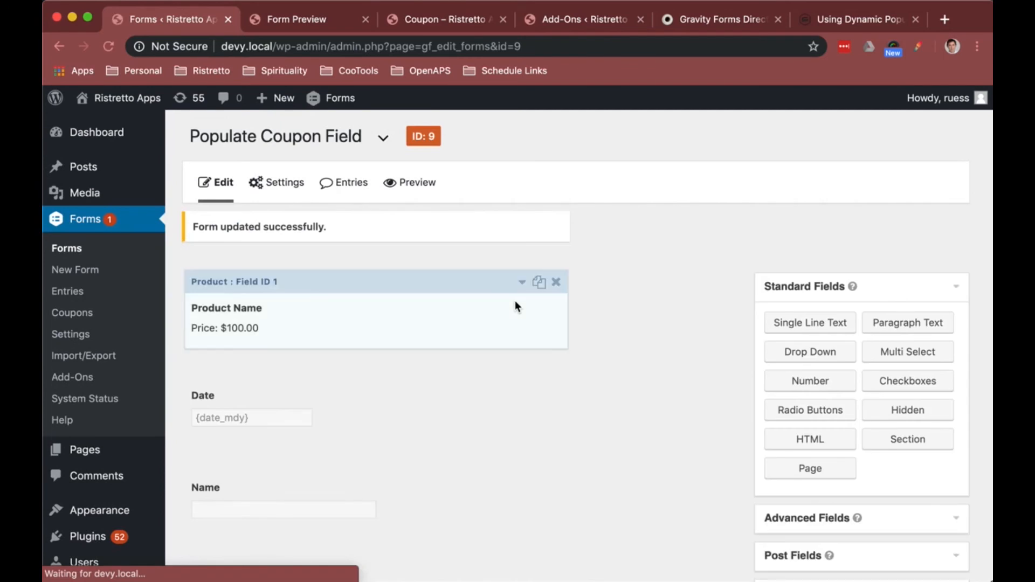
Step: Switch to the incognito window, select the coupon URL in its address bar, and close that window
key(super+grave)
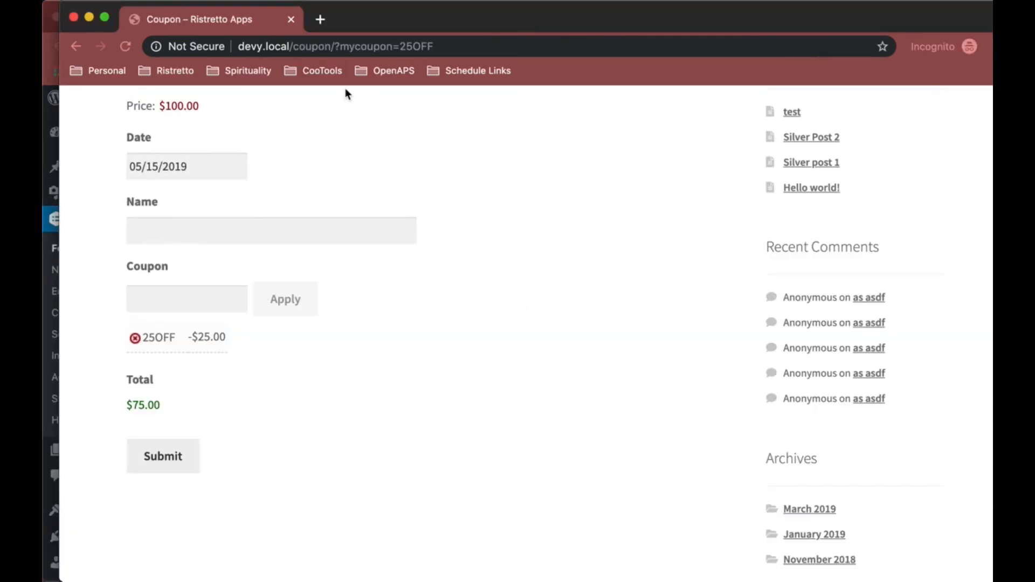
scroll(224, 361, up, 2)
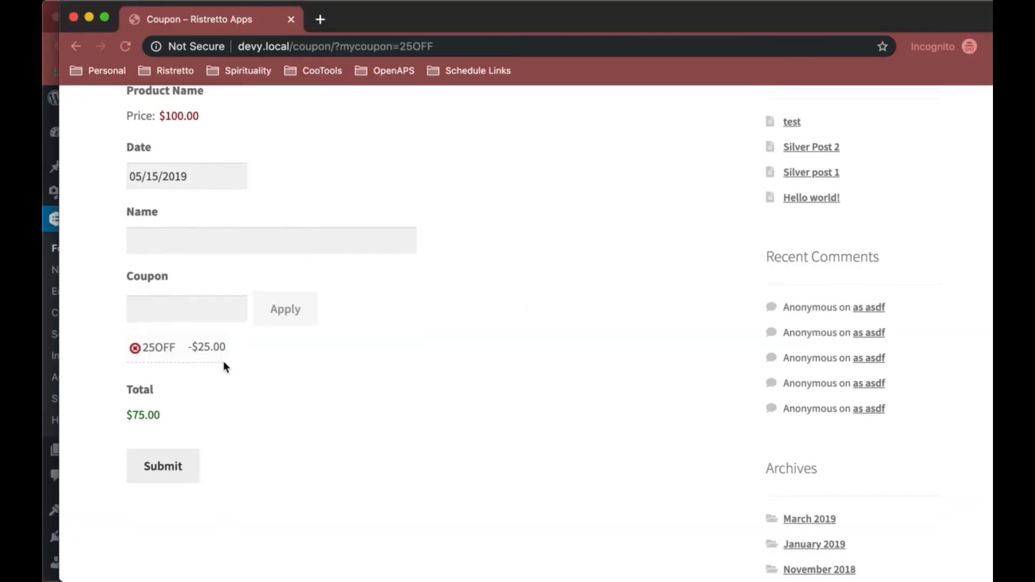
click(433, 46)
key(super+c)
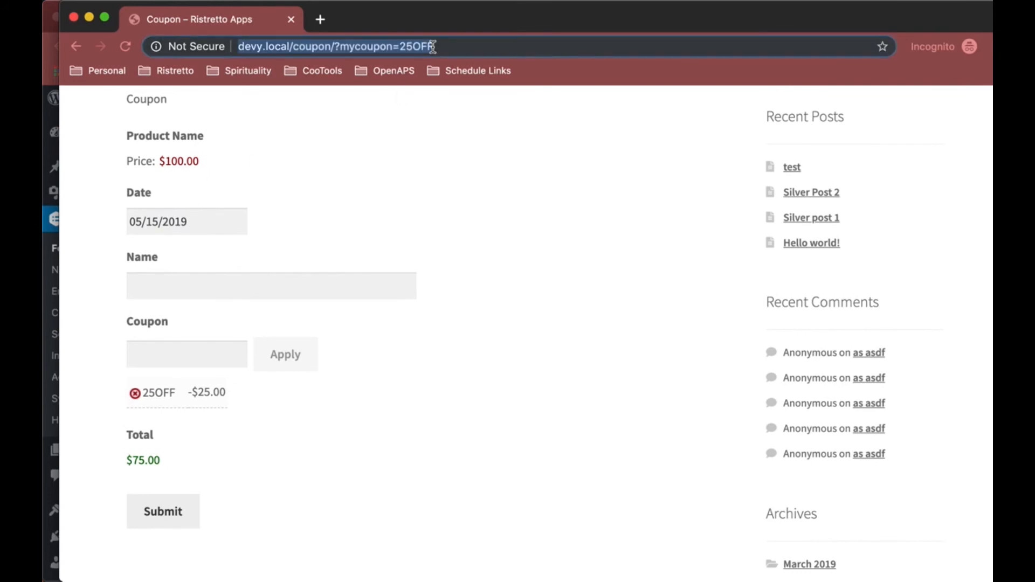
click(75, 15)
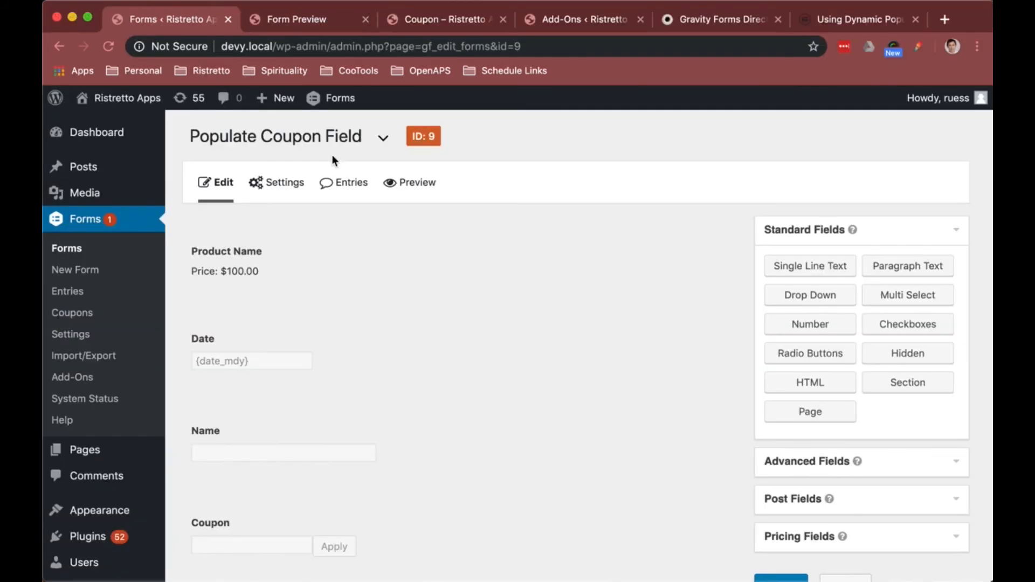
Step: Open a new incognito window and load the copied coupon URL with mycoupon=25OFF
click(151, 1)
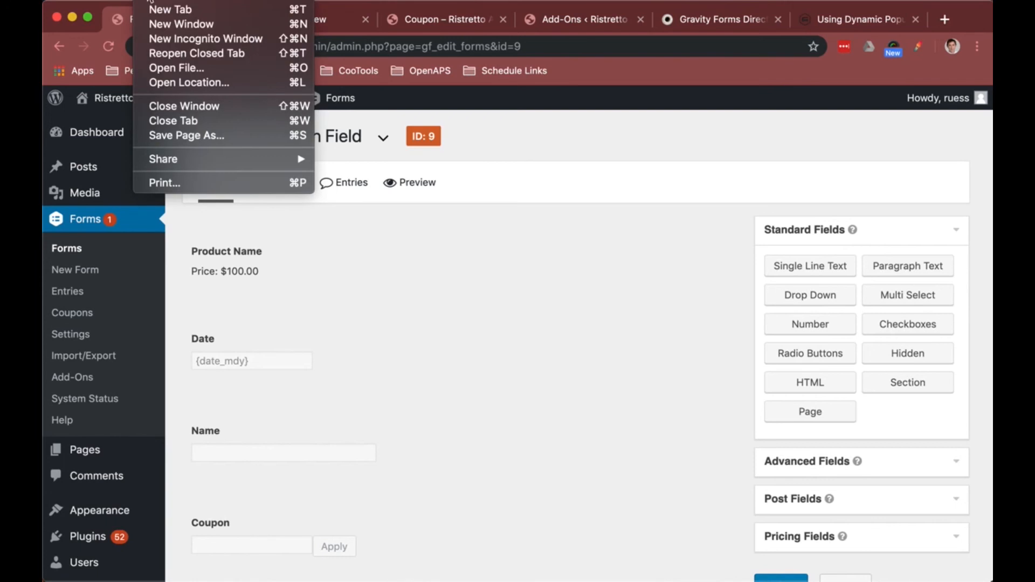
click(171, 40)
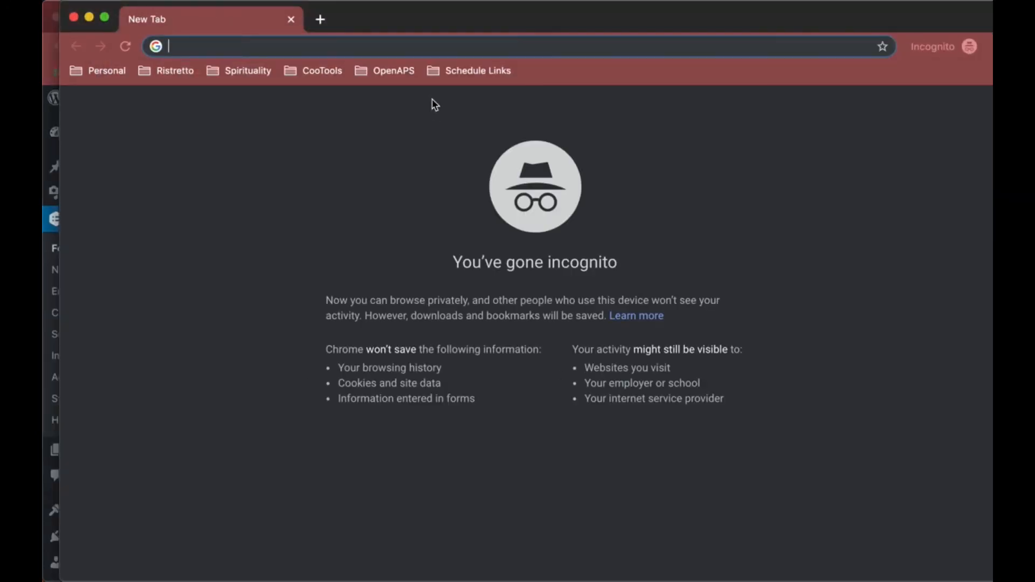
key(super+v)
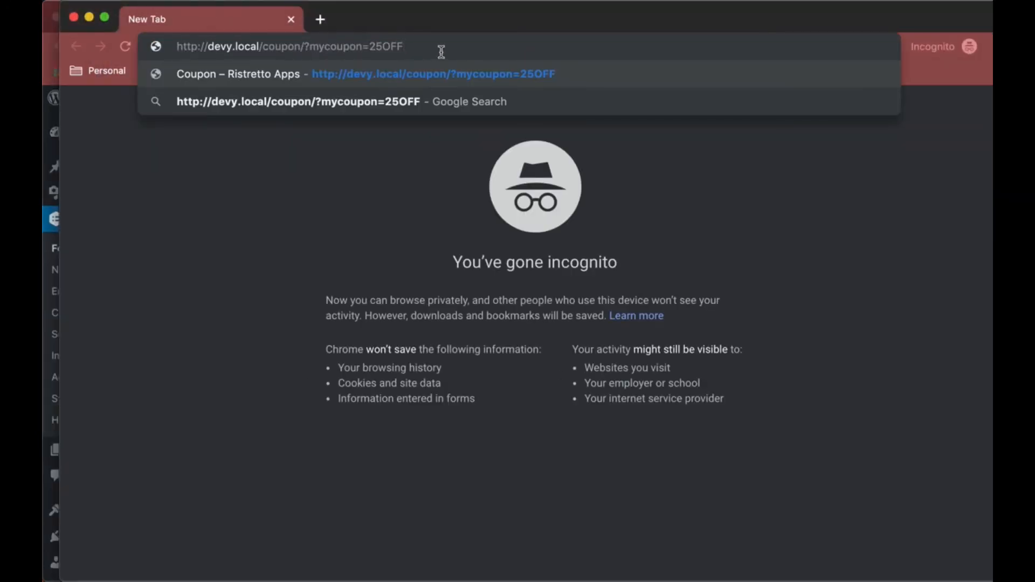
key(Return)
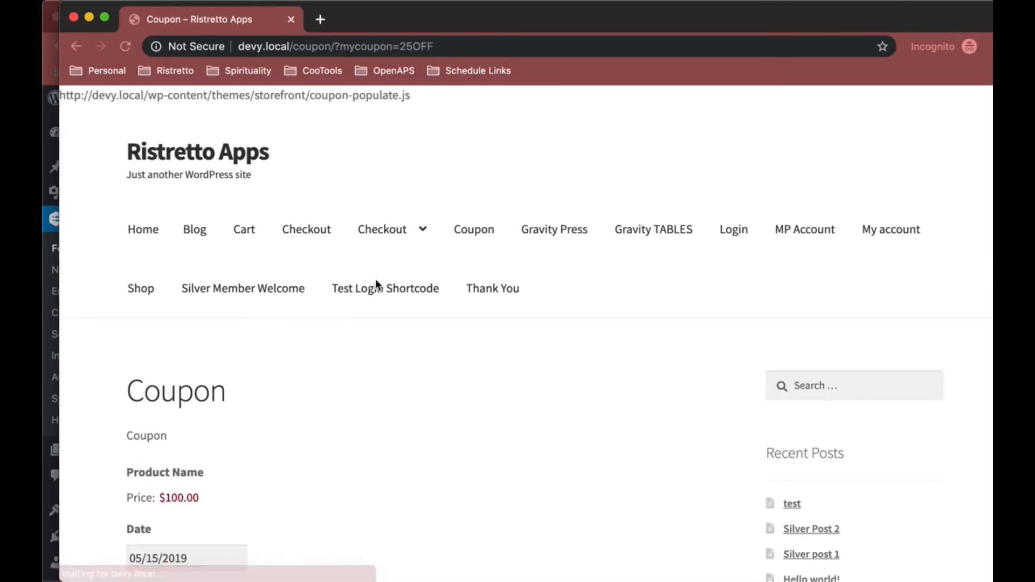
Step: Highlight the product price and the form total on the coupon page to compare them
scroll(376, 284, down, 6)
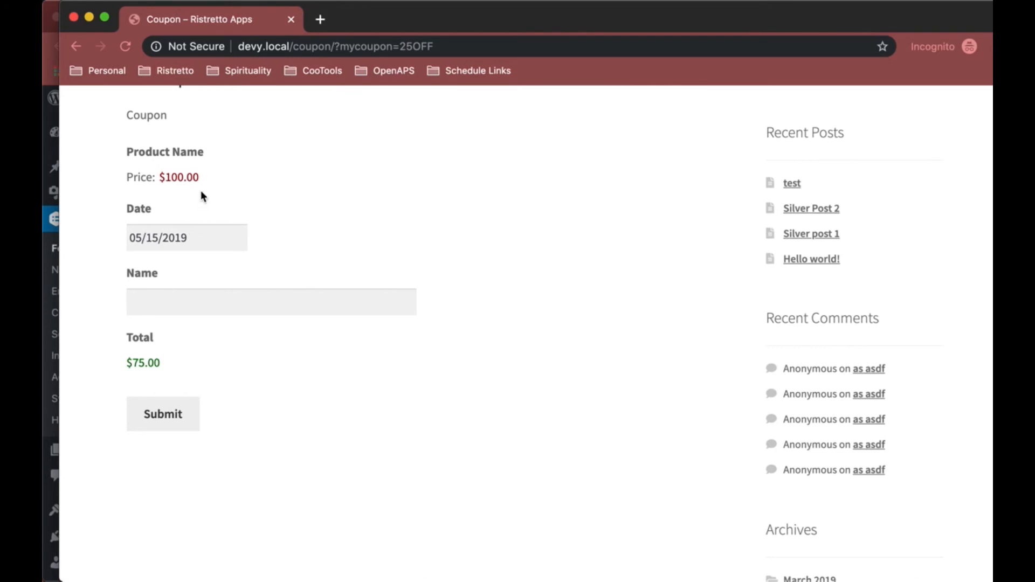
drag(217, 178, 160, 178)
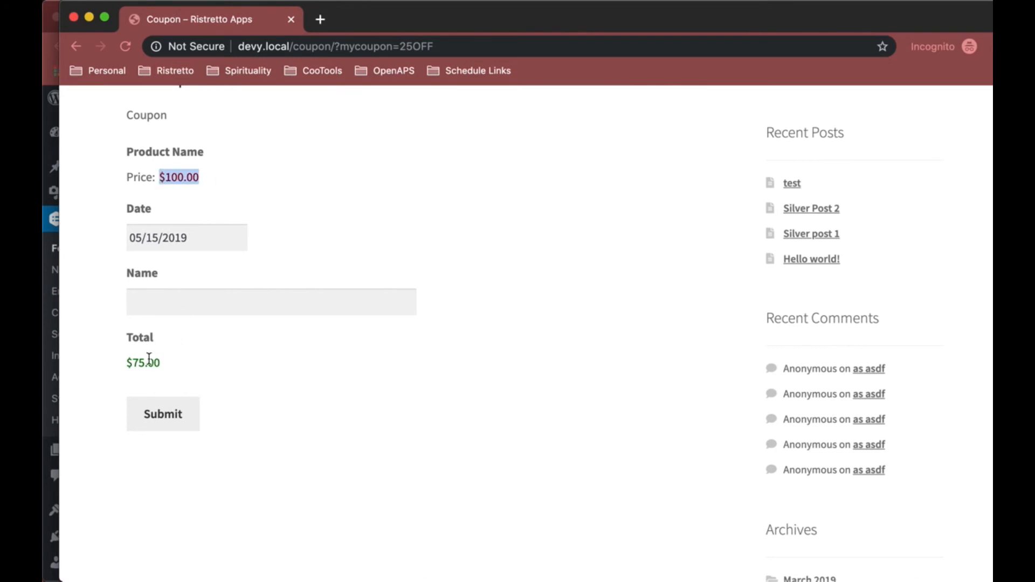
drag(162, 362, 131, 363)
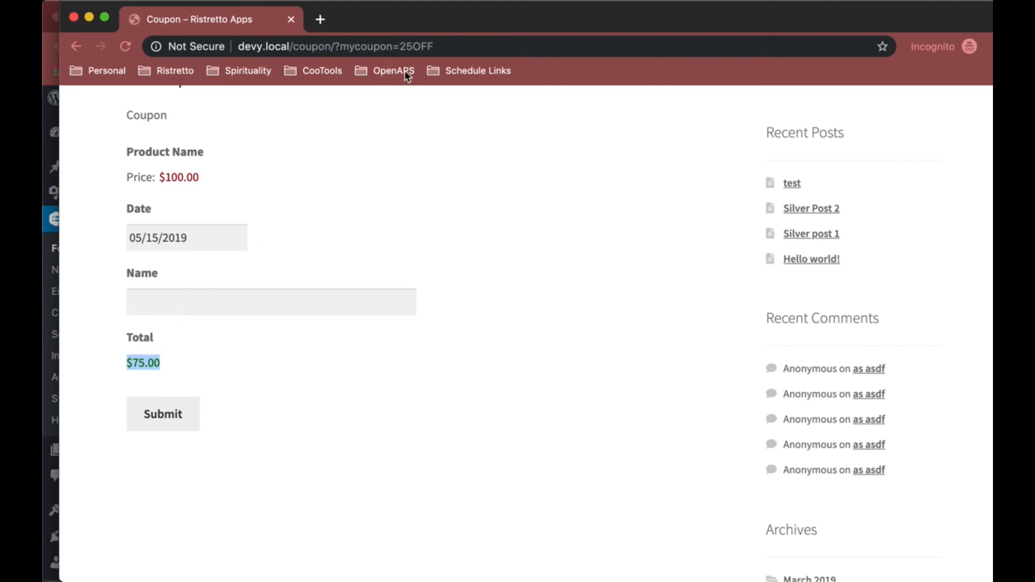
Step: Remove the ?mycoupon=25OFF query from the address, reload the coupon page, and highlight the total
drag(467, 45, 337, 50)
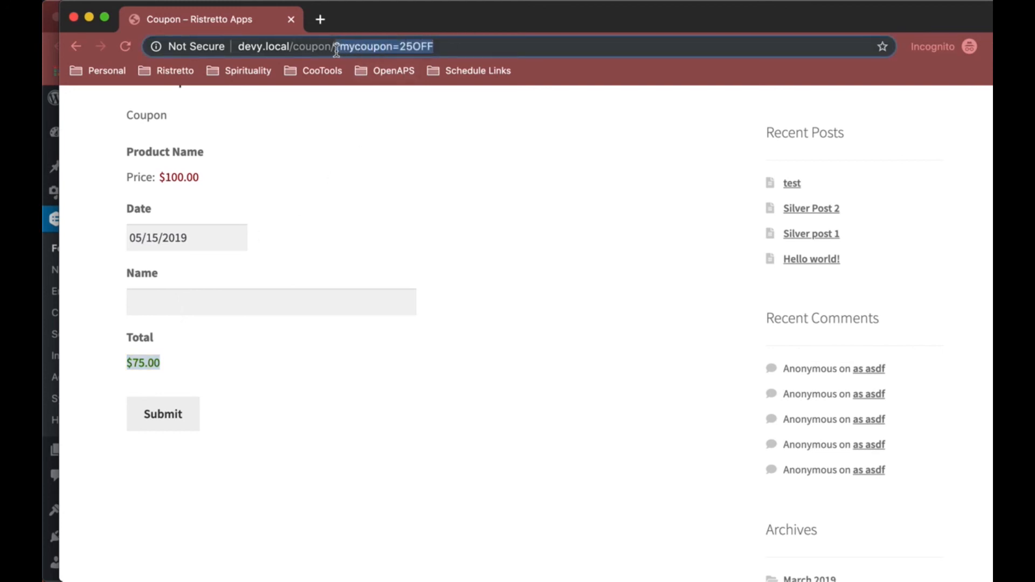
key(BackSpace)
key(Return)
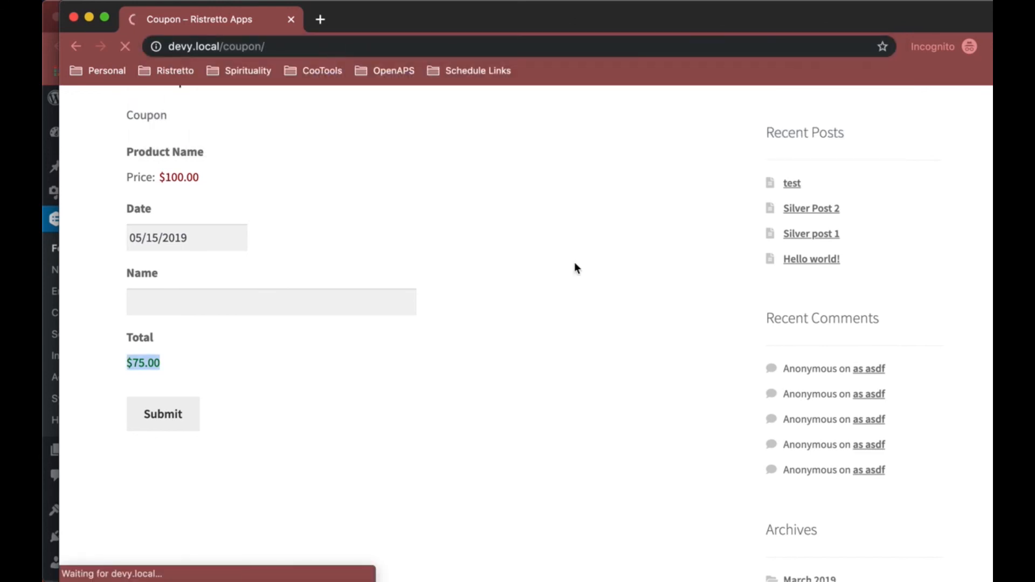
scroll(574, 262, down, 7)
drag(169, 274, 135, 273)
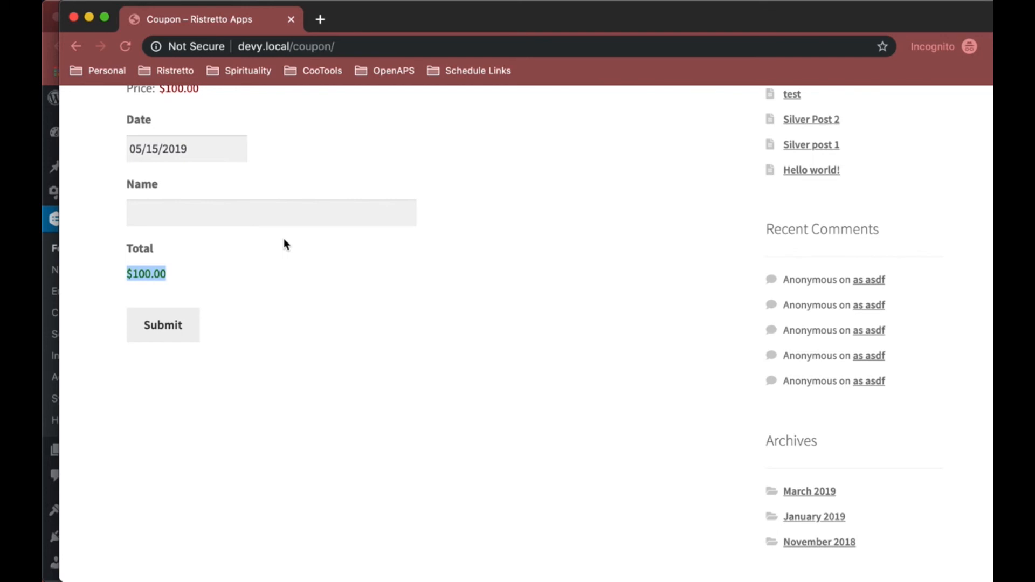
Step: Return to the Gravity Forms Direct Coupon Links product page tab and briefly open the site menu
key(super+grave)
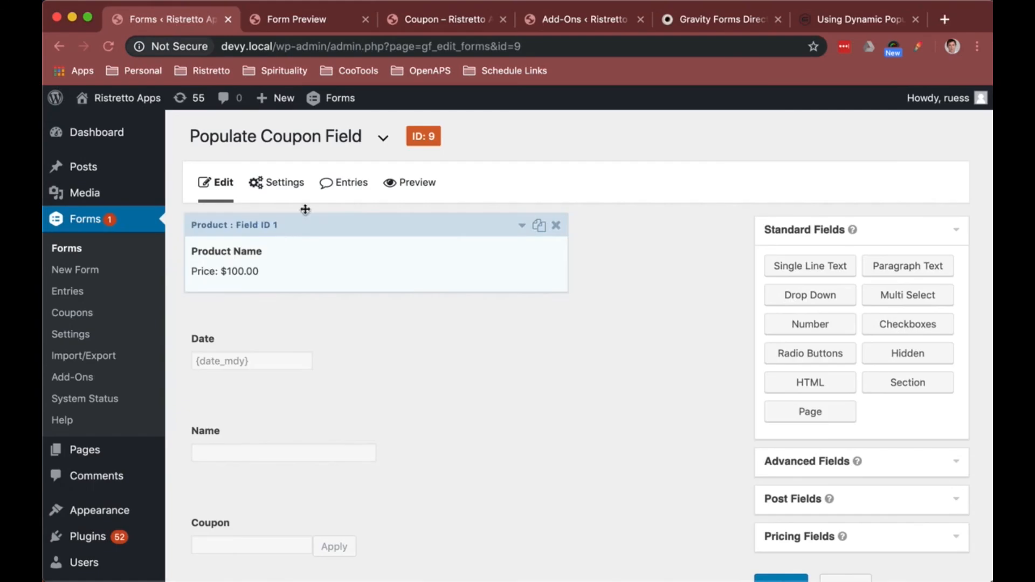
click(723, 20)
scroll(541, 121, up, 10)
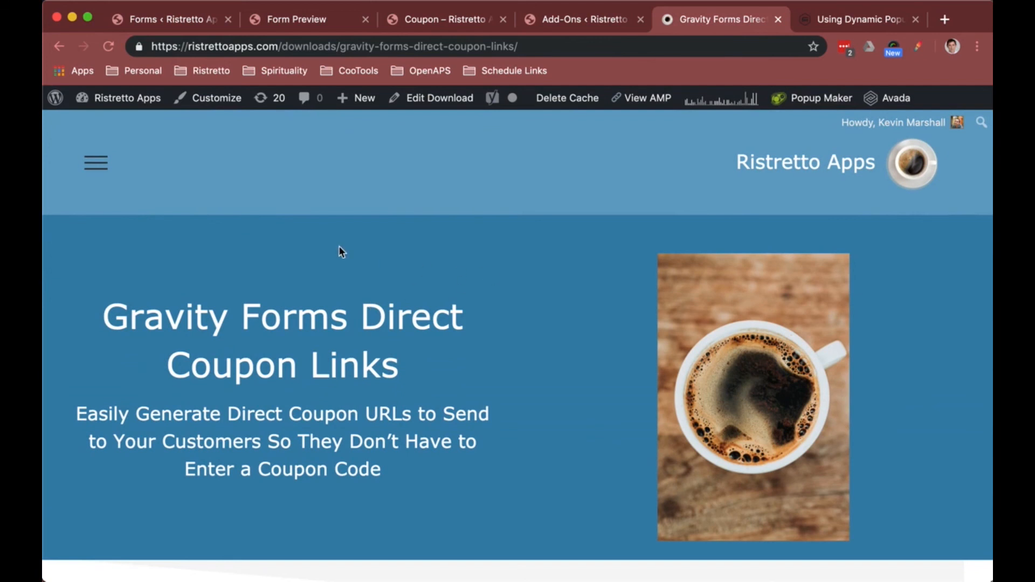
click(95, 161)
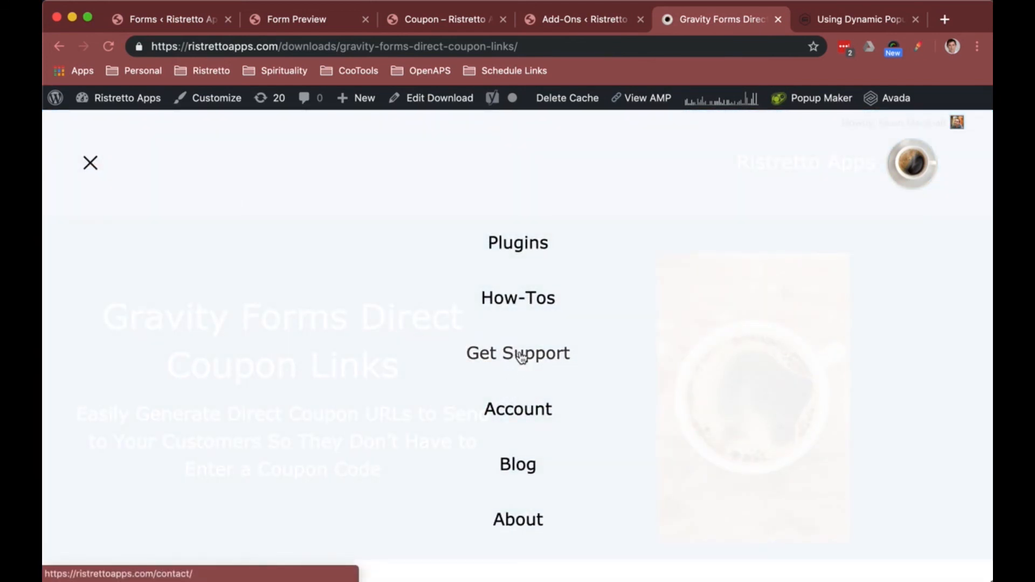
click(91, 161)
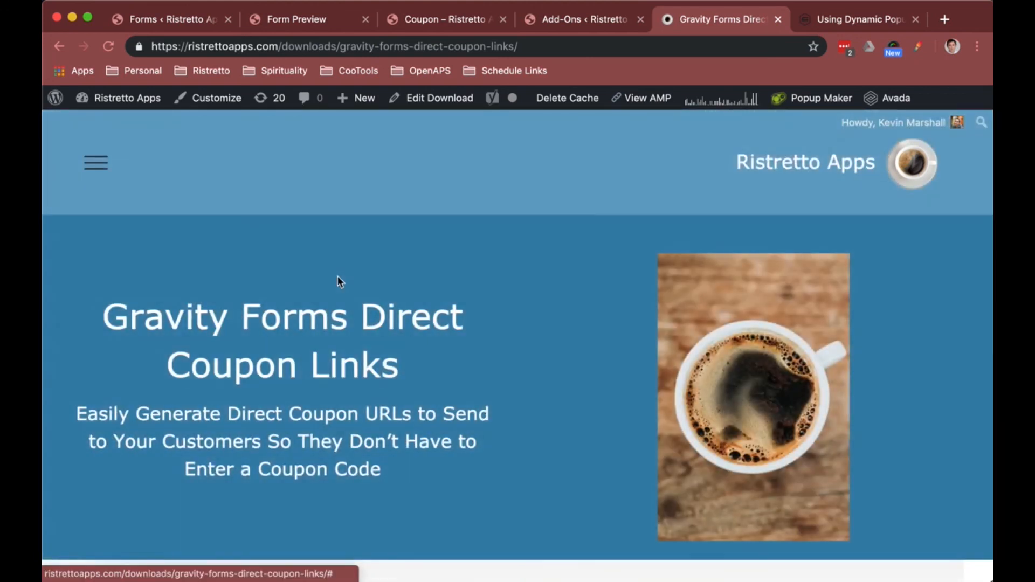